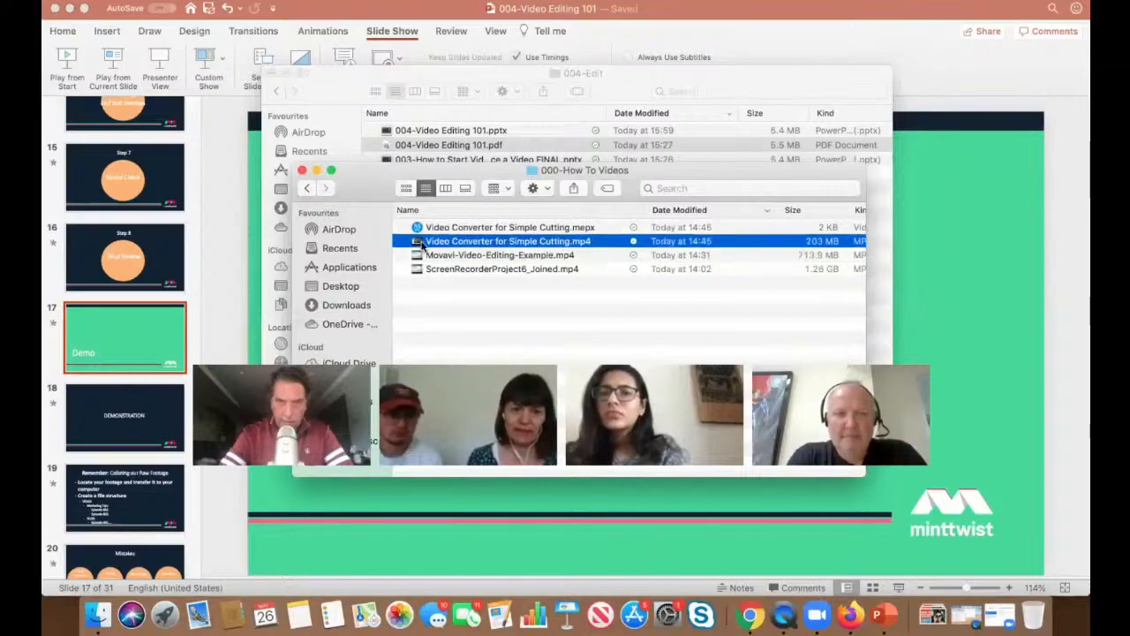
Step: Open the video "Video Converter for Simple Cutting.mp4" for playback and move its playback controls out of the way
{"action": "left_click", "coordinate": [425, 244]}
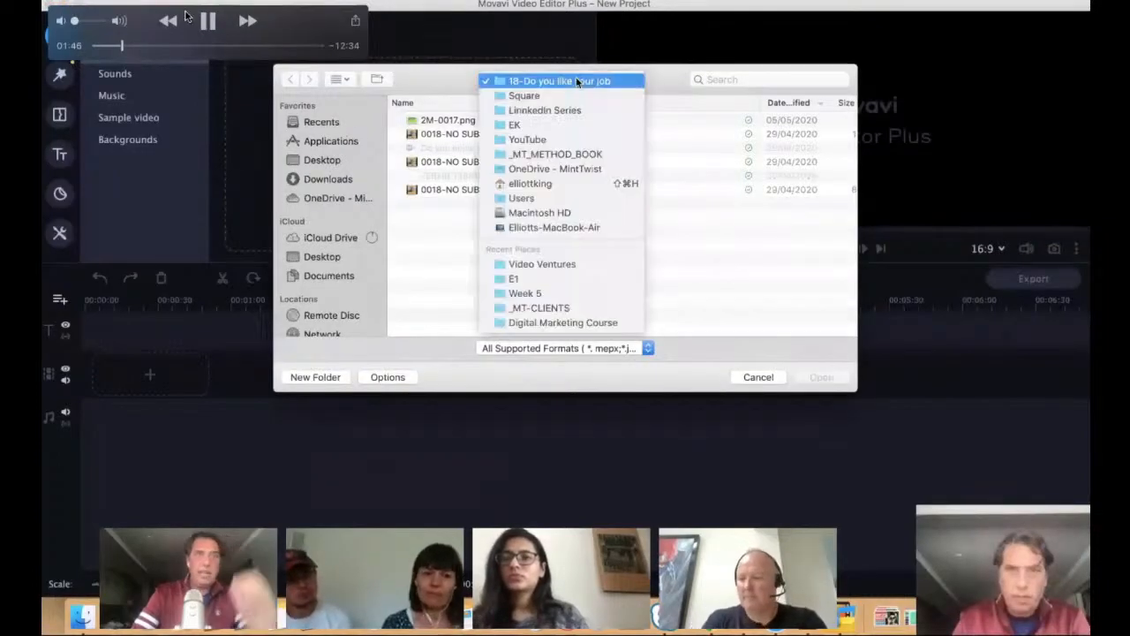
{"action": "left_click_drag", "start_coordinate": [141, 20], "coordinate": [900, 2]}
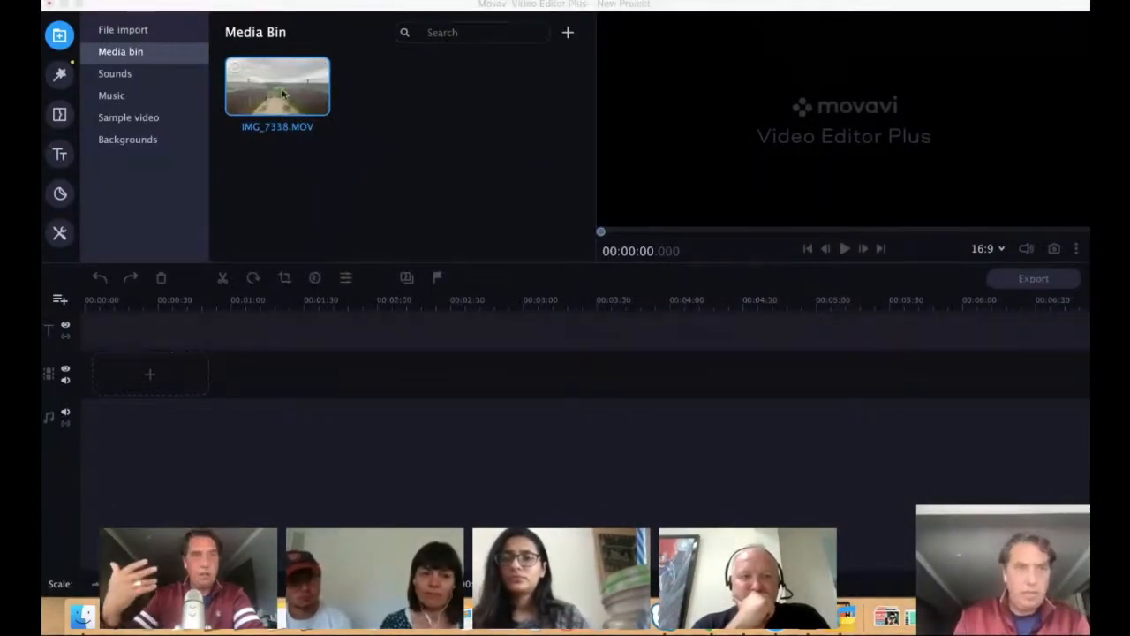
Step: Save the project as "001-Video Editing 101" in the Screen Share Tutorials folder
{"action": "mouse_move", "coordinate": [519, 177]}
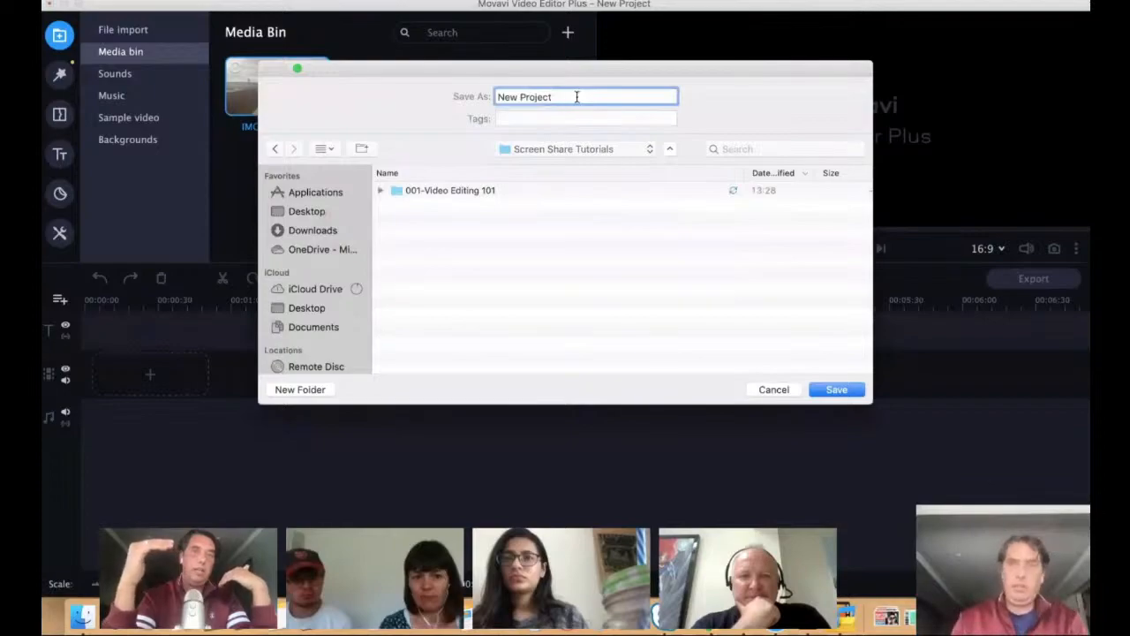
{"action": "type", "text": "00"}
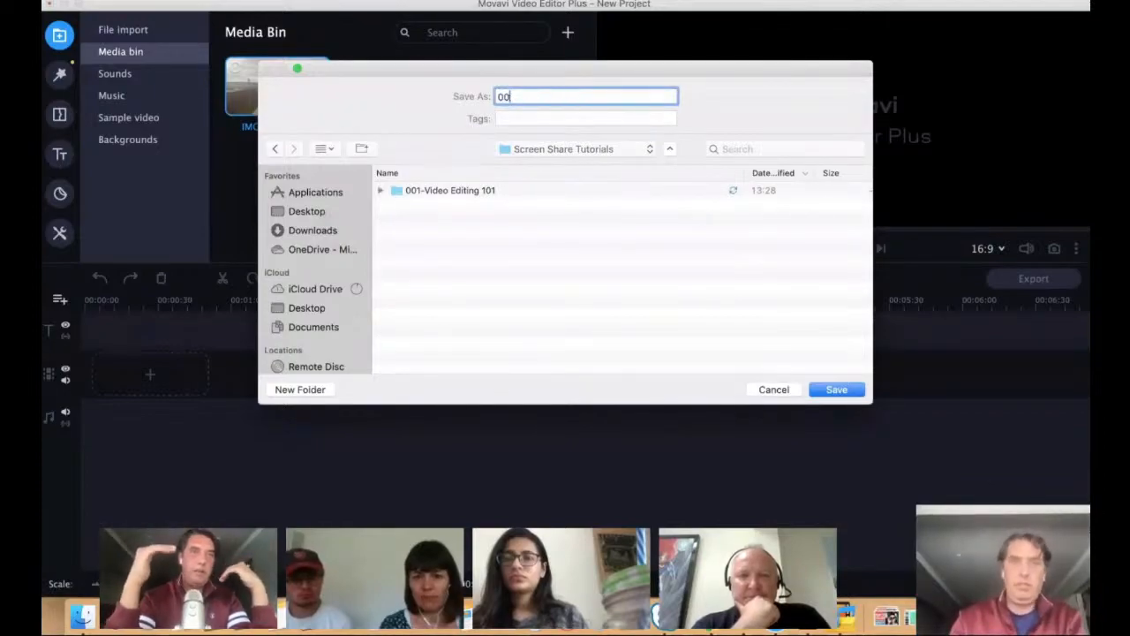
{"action": "type", "text": "1-"}
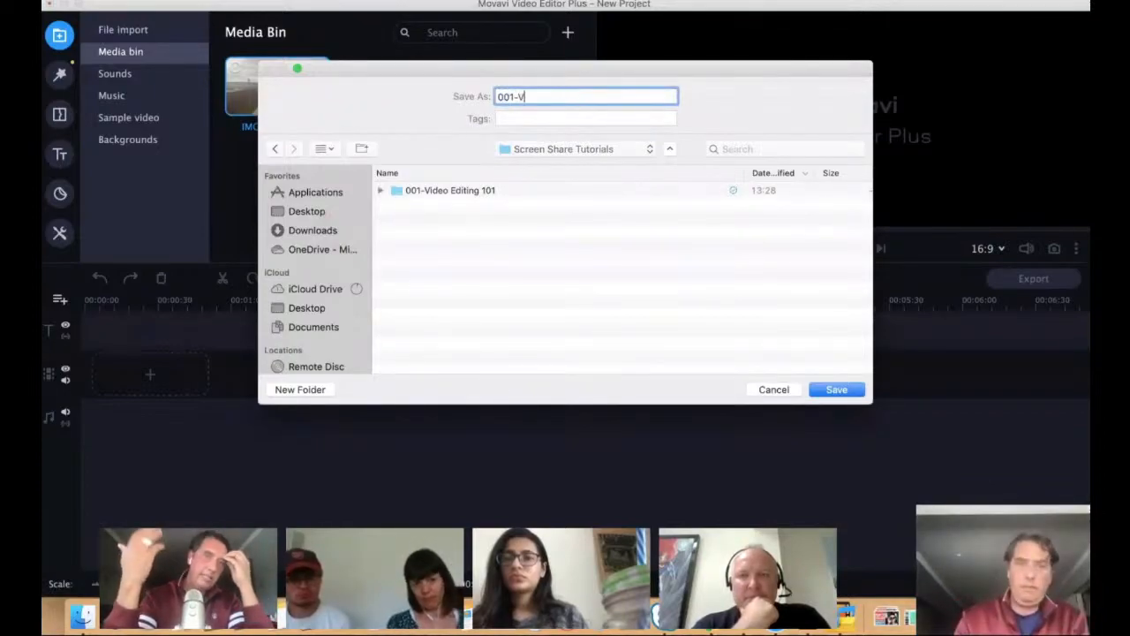
{"action": "type", "text": "Vide"}
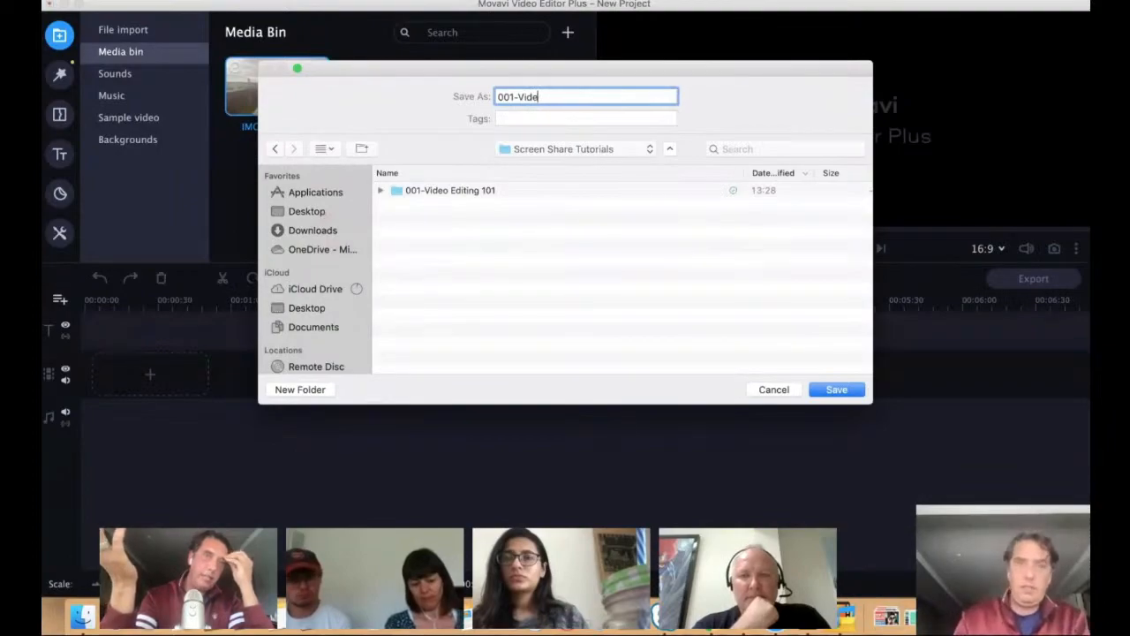
{"action": "type", "text": "o Edisting"}
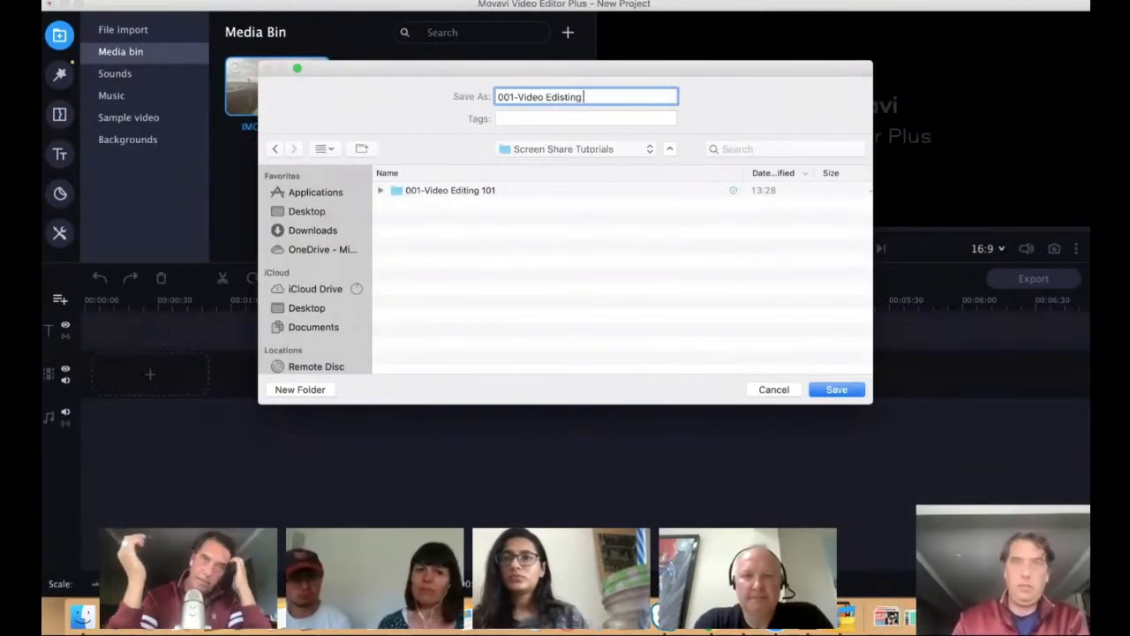
{"action": "key", "text": "BackSpace"}
{"action": "key", "text": "BackSpace"}
{"action": "key", "text": "BackSpace"}
{"action": "key", "text": "BackSpace"}
{"action": "key", "text": "BackSpace"}
{"action": "type", "text": "ti"}
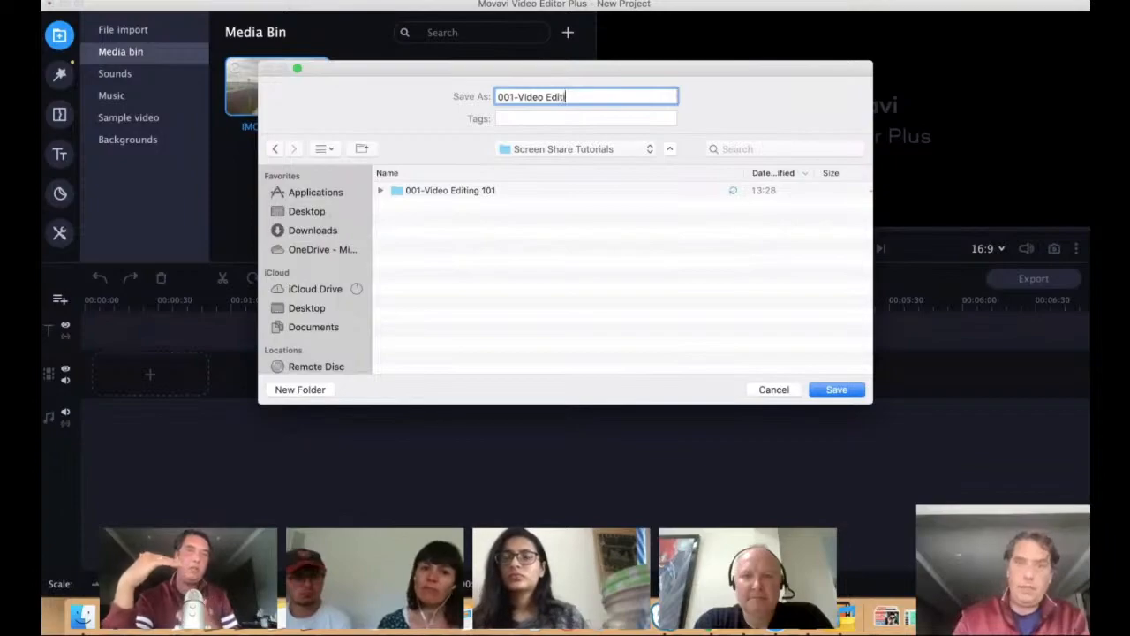
{"action": "type", "text": "ng "}
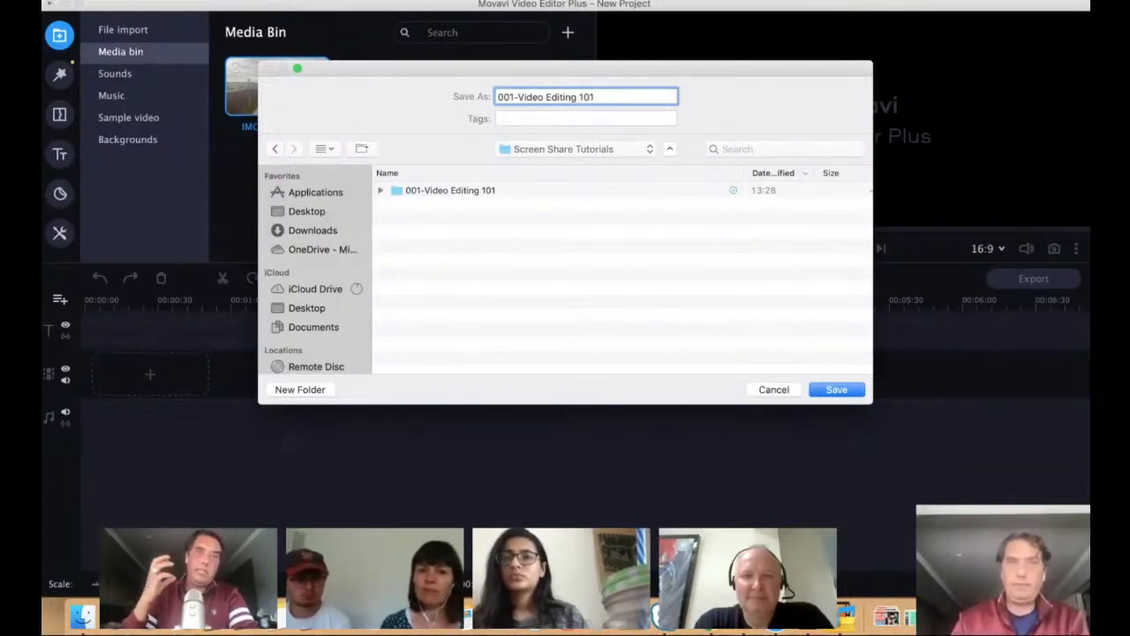
{"action": "type", "text": "101"}
{"action": "key", "text": "Return"}
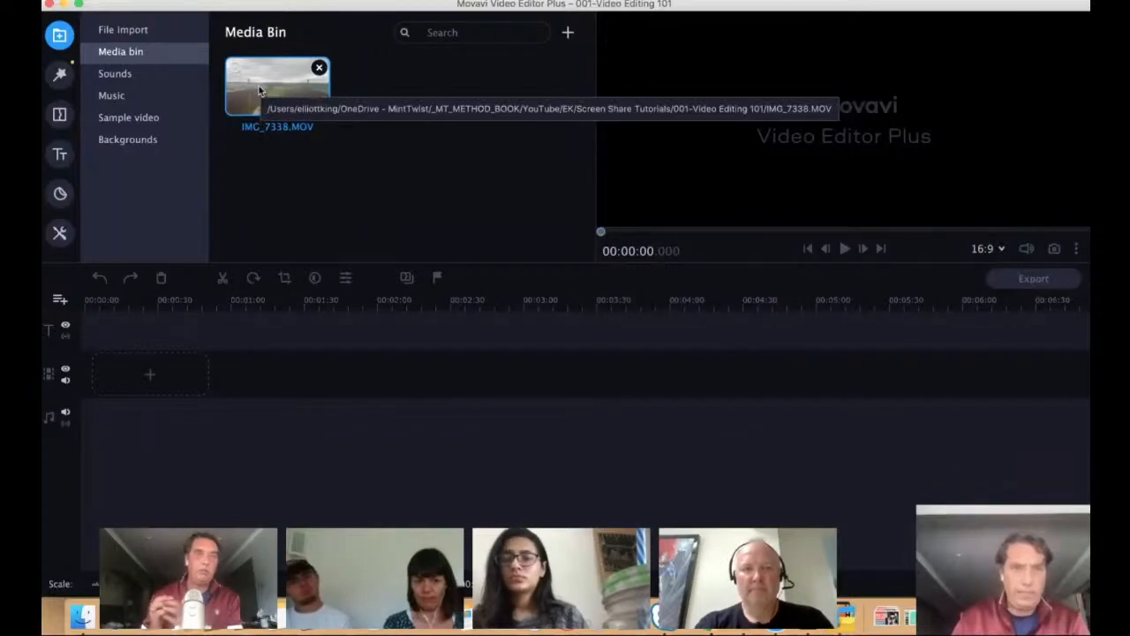
Step: Add the IMG_7338.MOV clip from the media bin to the start of the video track
{"action": "left_click_drag", "start_coordinate": [259, 340], "coordinate": [239, 117]}
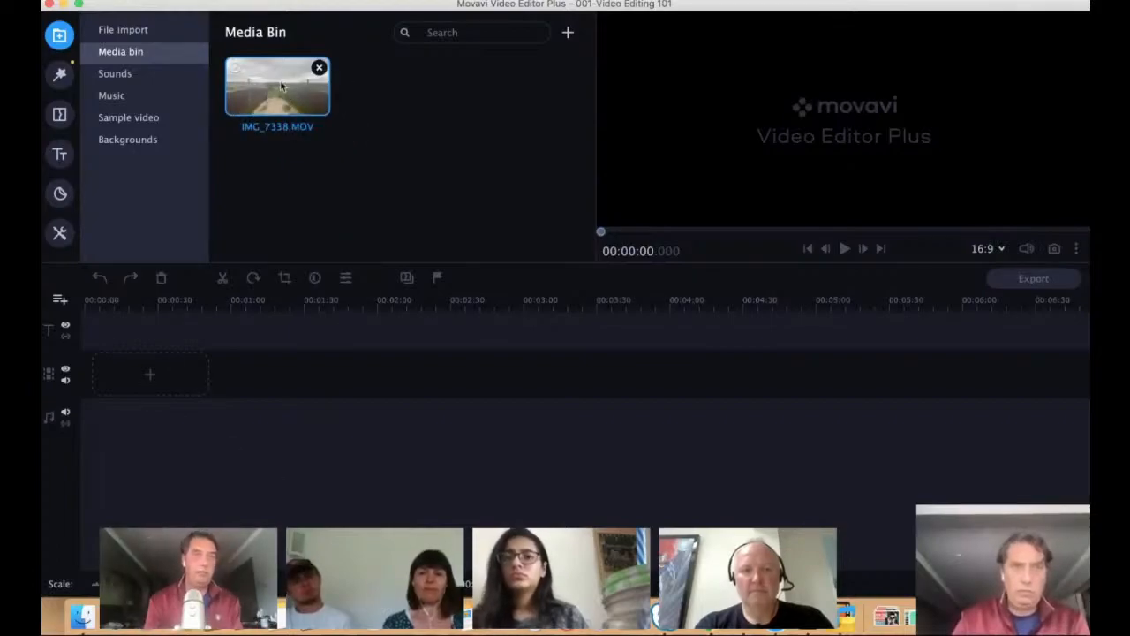
{"action": "left_click_drag", "start_coordinate": [287, 137], "coordinate": [333, 399]}
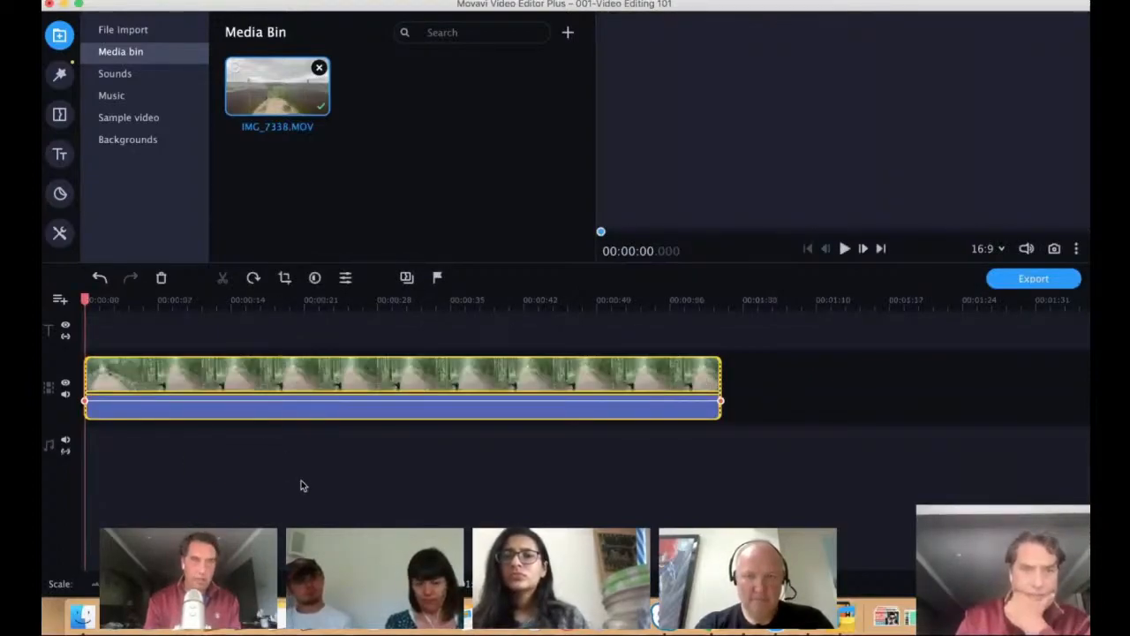
Step: Preview several moments in the first twelve seconds of the clip and return the playhead to the start
{"action": "left_click", "coordinate": [143, 372]}
{"action": "left_click", "coordinate": [210, 371]}
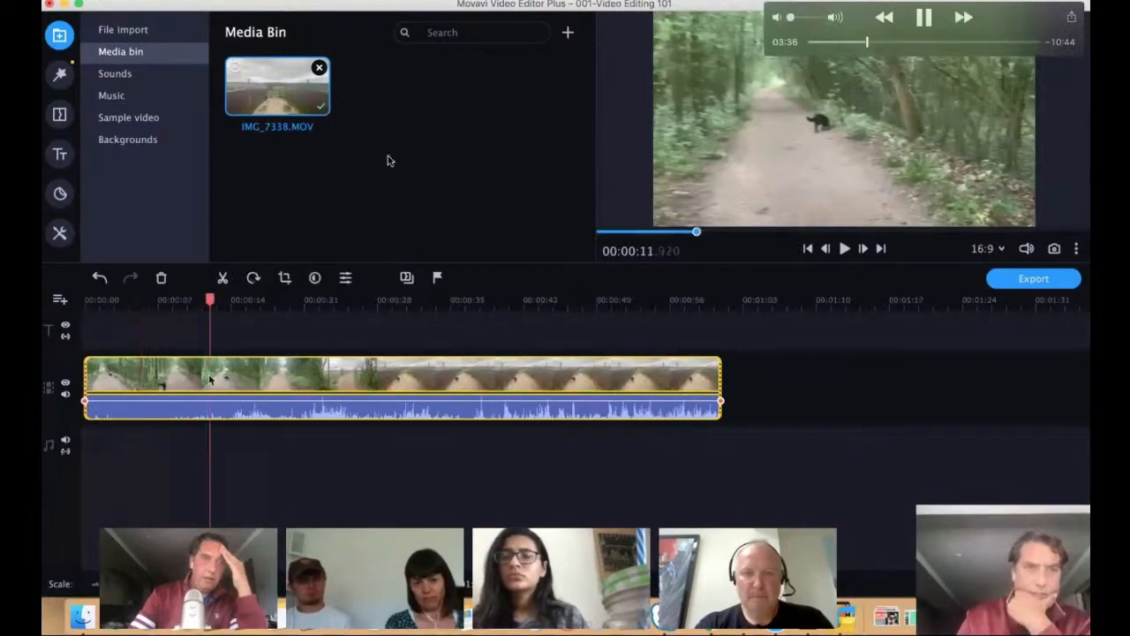
{"action": "left_click", "coordinate": [113, 411]}
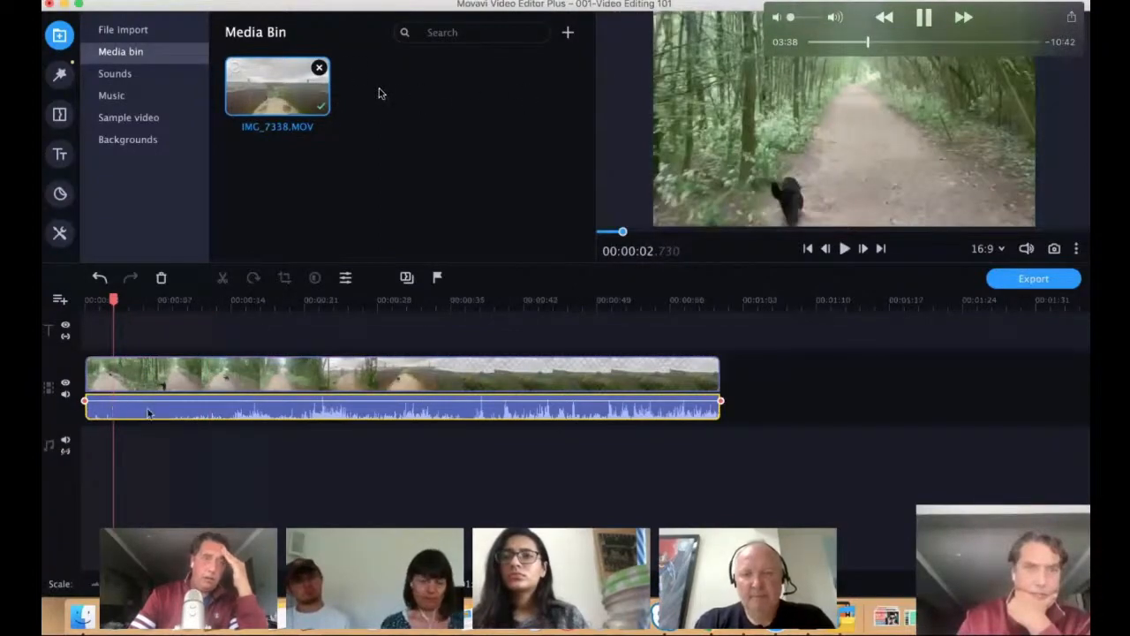
{"action": "left_click", "coordinate": [158, 384]}
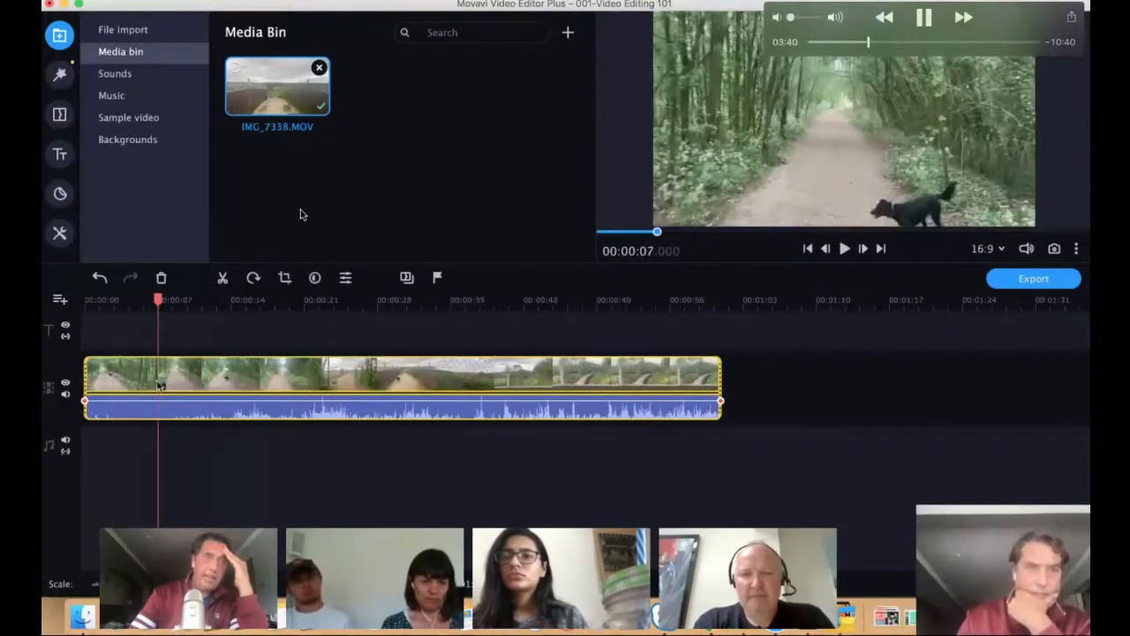
{"action": "left_click", "coordinate": [185, 377]}
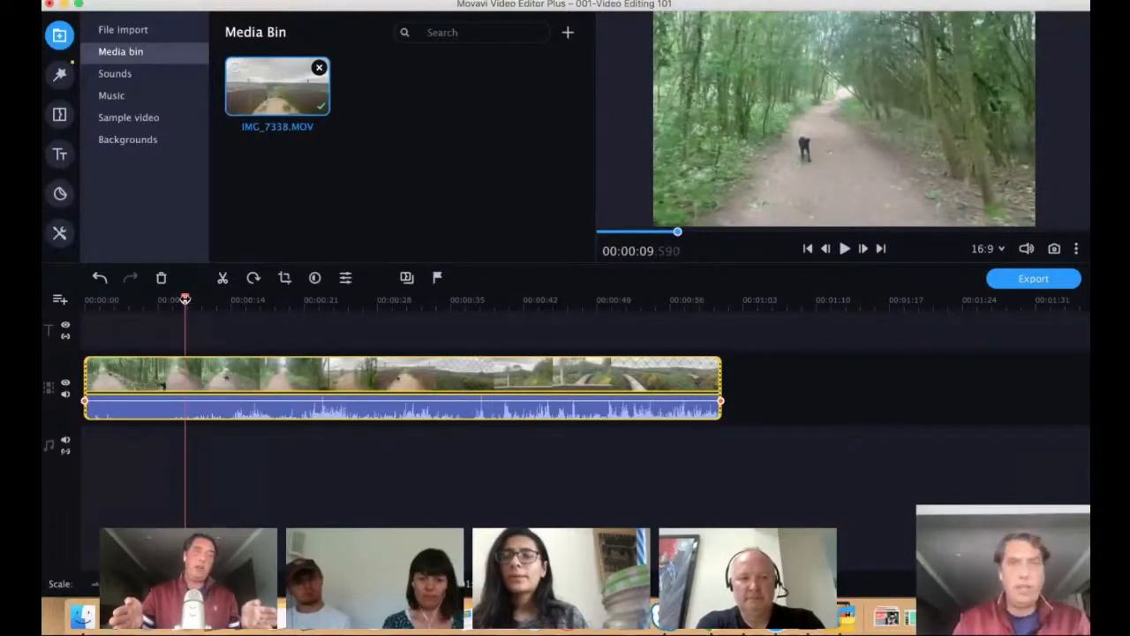
{"action": "left_click_drag", "start_coordinate": [185, 299], "coordinate": [84, 299]}
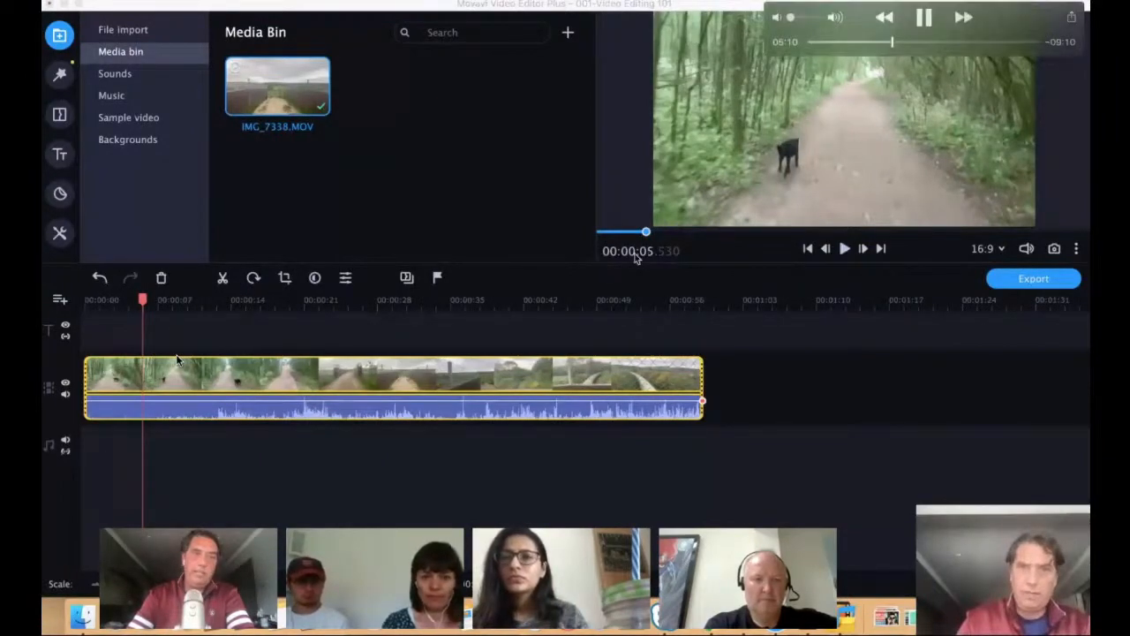
Step: Split the video clip at 00:00:05.530 and delete the audio of the first part
{"action": "left_click", "coordinate": [223, 279]}
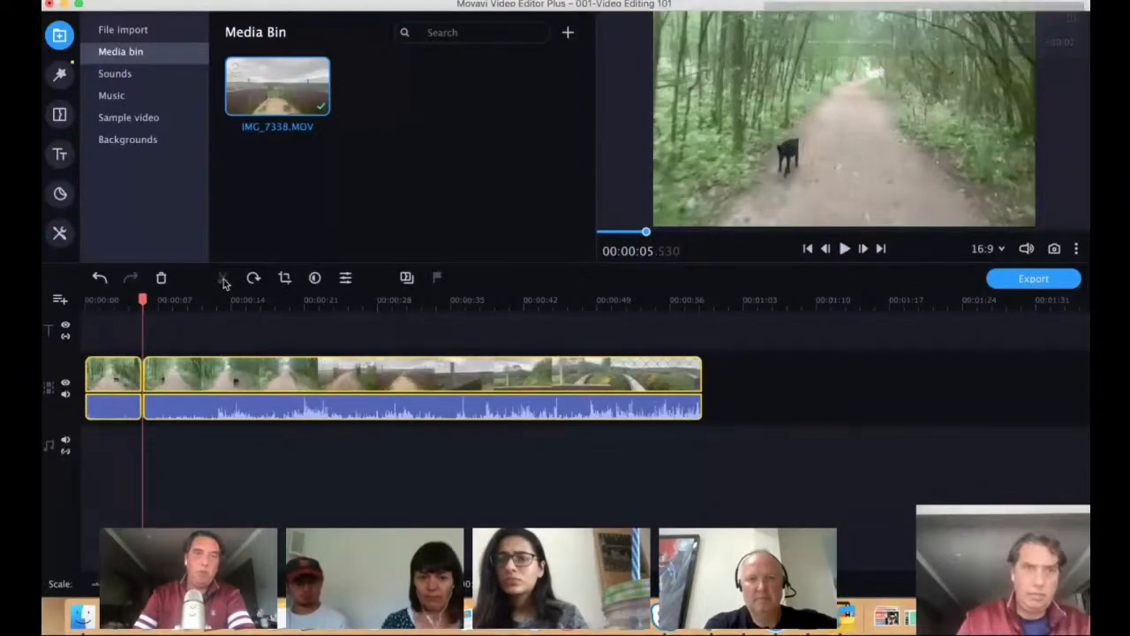
{"action": "mouse_move", "coordinate": [888, 69]}
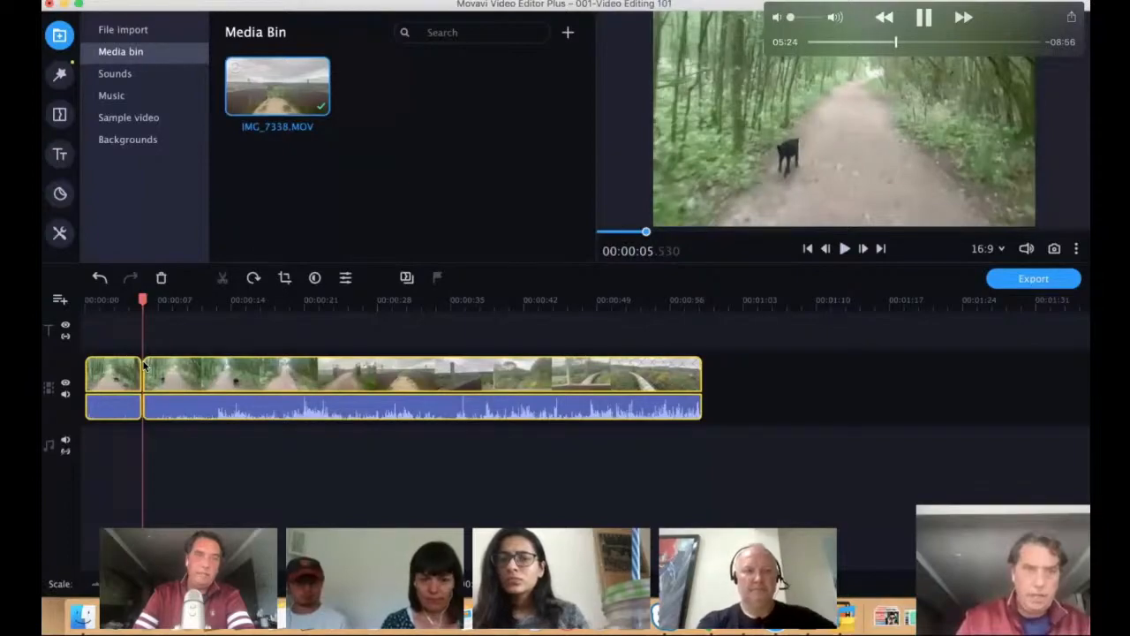
{"action": "left_click", "coordinate": [110, 413]}
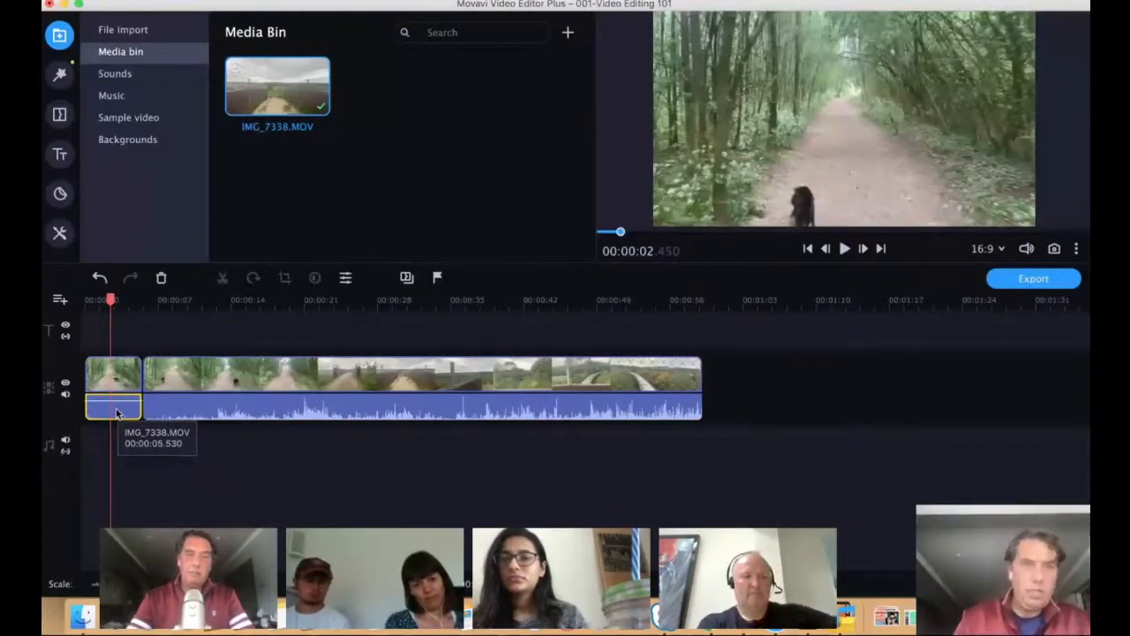
{"action": "left_click", "coordinate": [161, 279]}
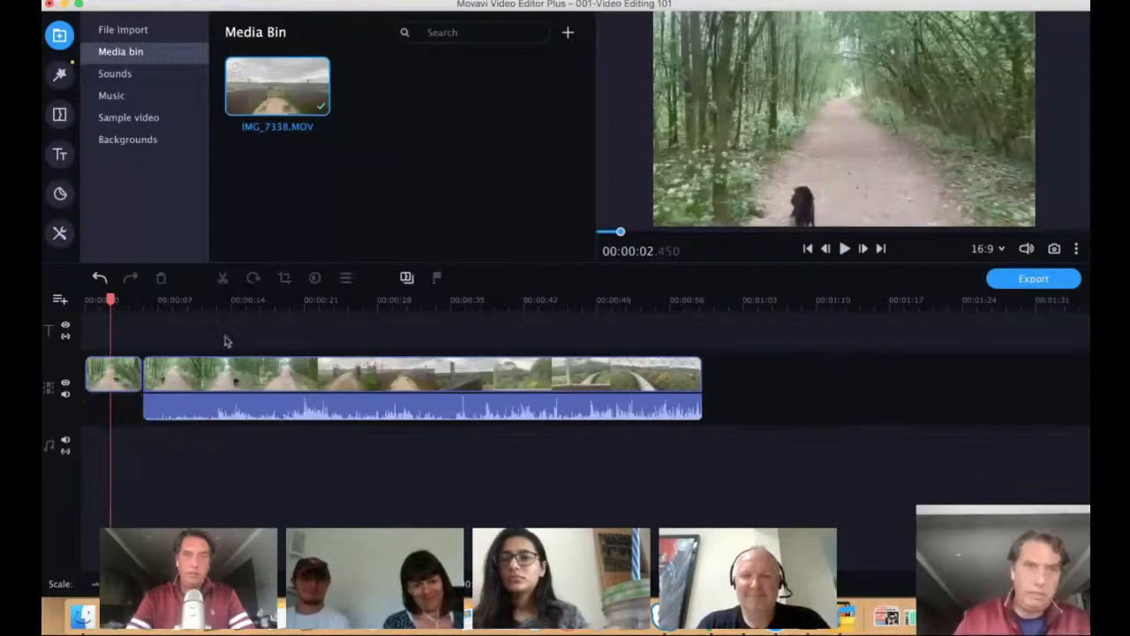
Step: Browse the built-in music collection and preview the Discovery track
{"action": "left_click", "coordinate": [111, 101]}
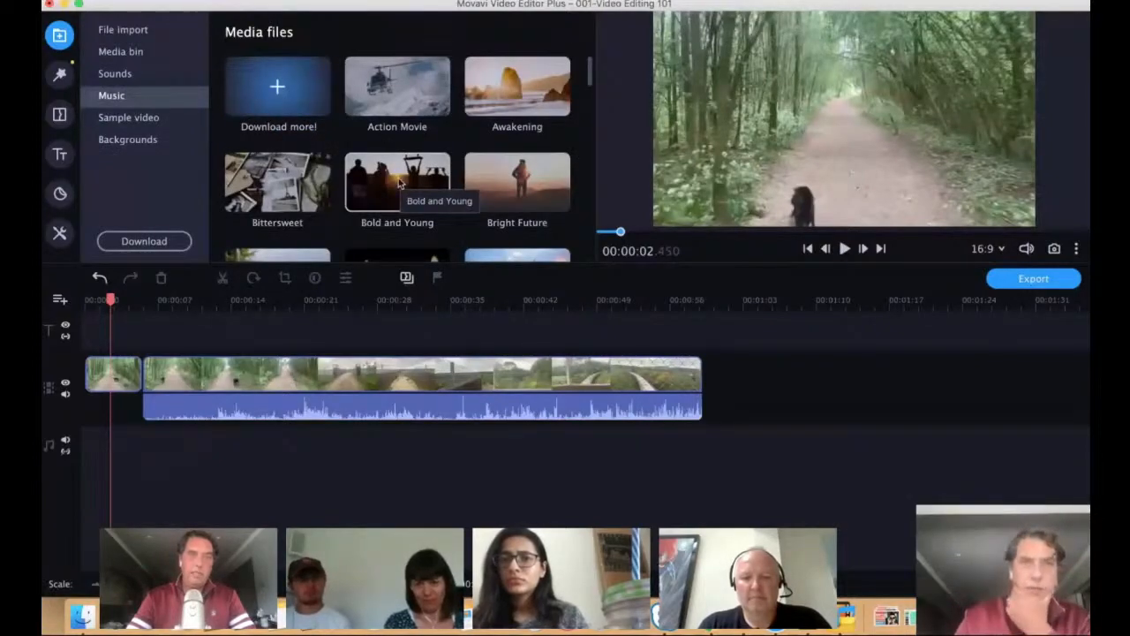
{"action": "scroll", "coordinate": [399, 182], "scroll_direction": "down", "scroll_amount": 2}
{"action": "scroll", "coordinate": [399, 182], "scroll_direction": "down", "scroll_amount": 2}
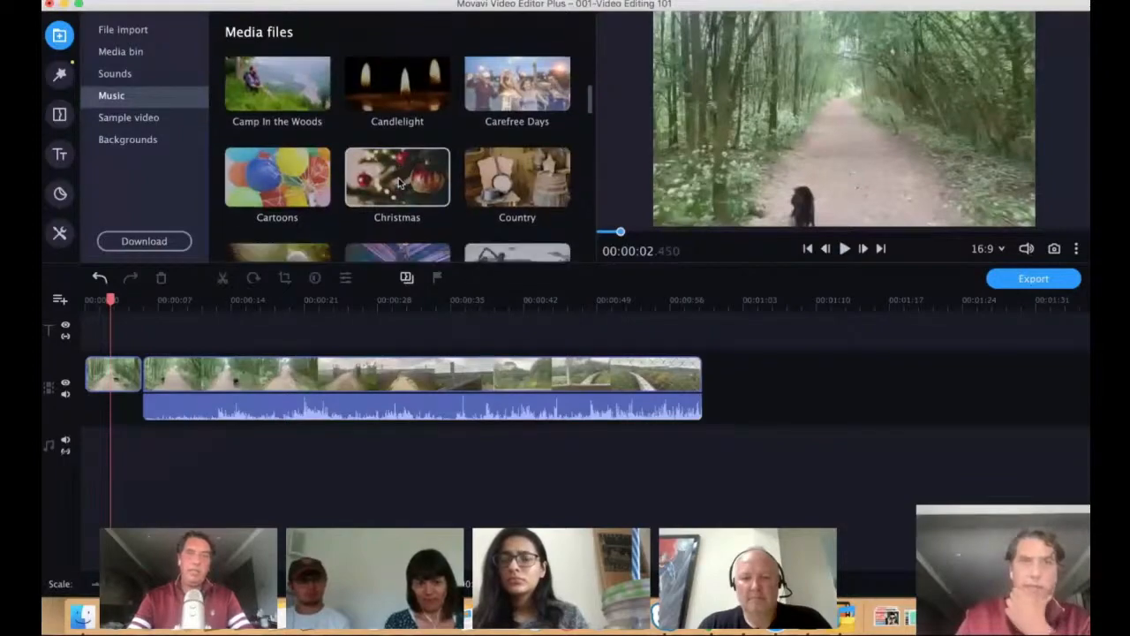
{"action": "scroll", "coordinate": [399, 182], "scroll_direction": "down", "scroll_amount": 4}
{"action": "scroll", "coordinate": [399, 181], "scroll_direction": "up", "scroll_amount": 5}
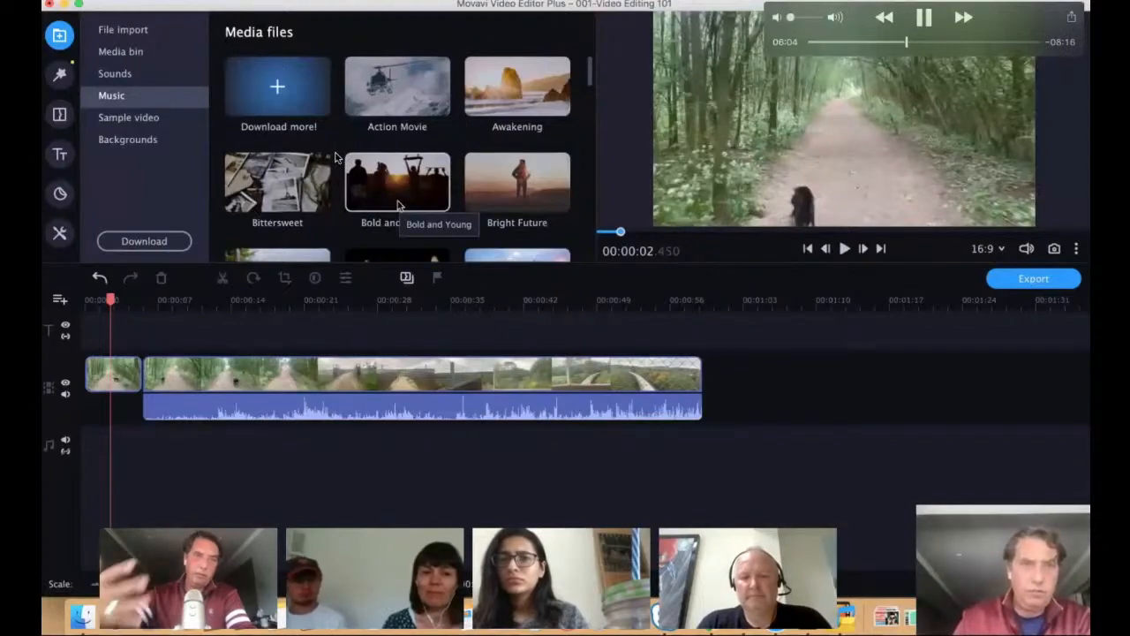
{"action": "scroll", "coordinate": [397, 205], "scroll_direction": "down", "scroll_amount": 5}
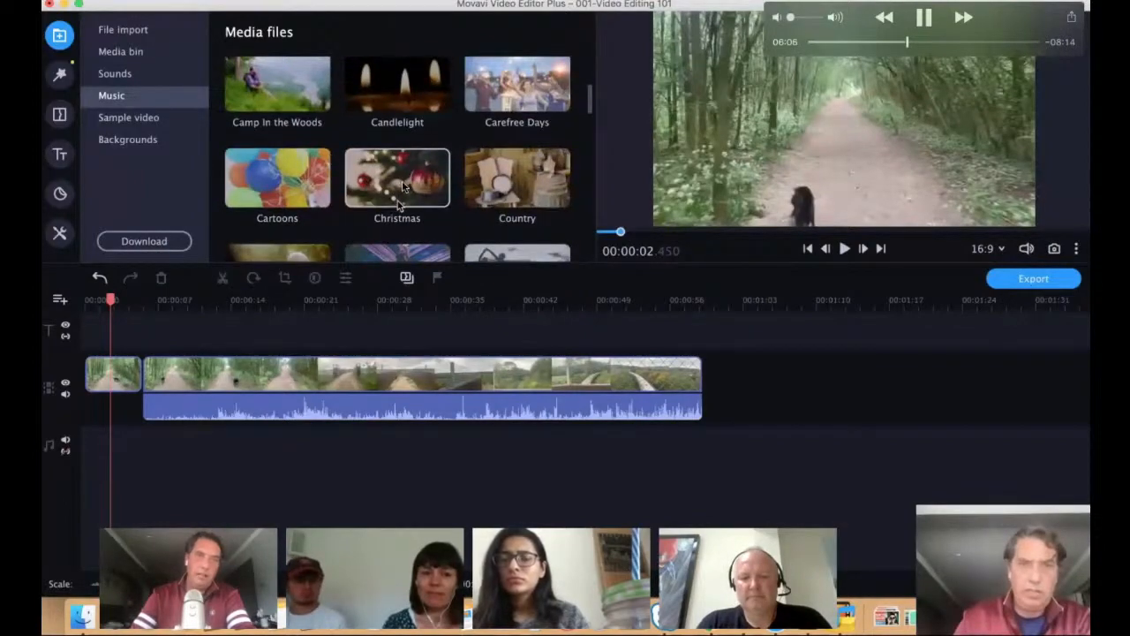
{"action": "scroll", "coordinate": [398, 204], "scroll_direction": "down", "scroll_amount": 3}
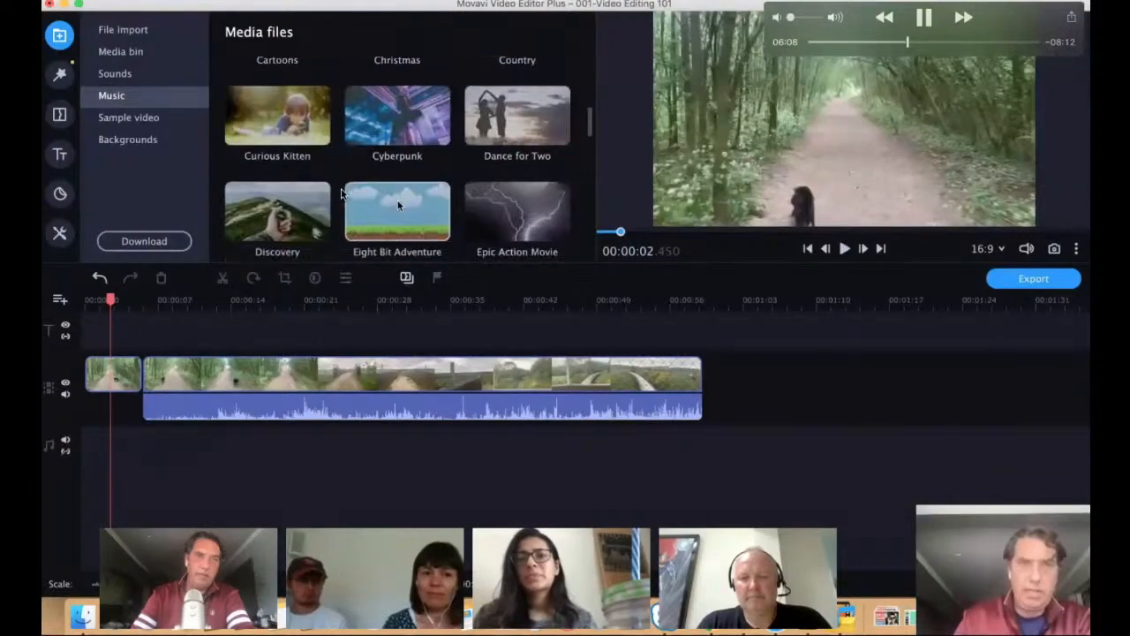
{"action": "scroll", "coordinate": [397, 205], "scroll_direction": "down", "scroll_amount": 1}
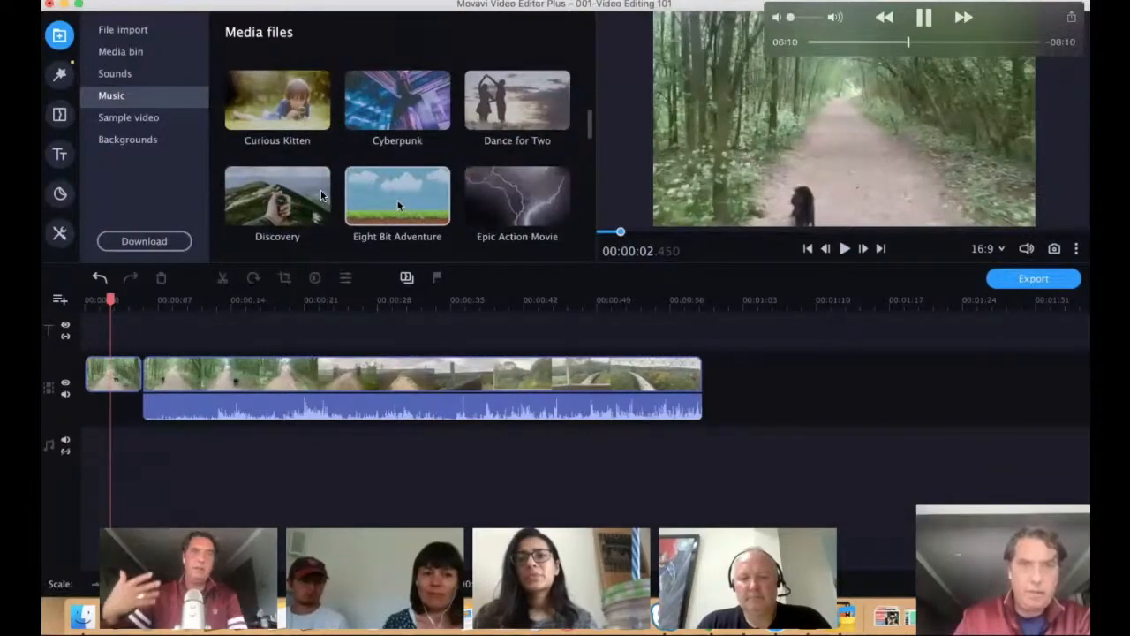
{"action": "left_click", "coordinate": [322, 195]}
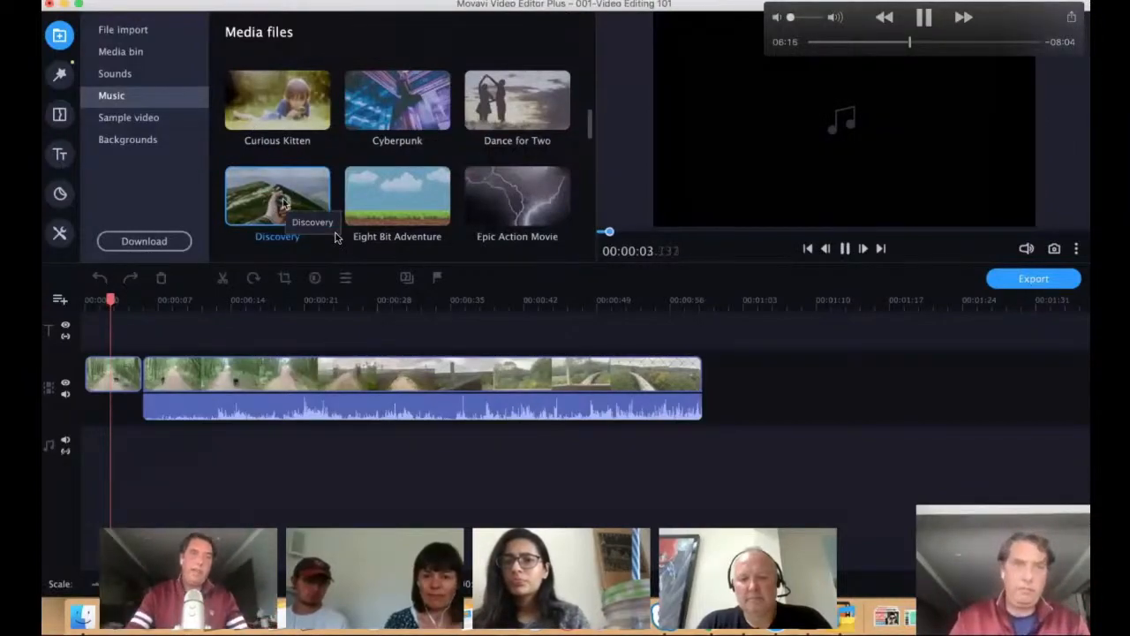
Step: Place the Discovery music on the audio track from the start of the timeline and trim off its opening part
{"action": "left_click_drag", "start_coordinate": [282, 203], "coordinate": [104, 448]}
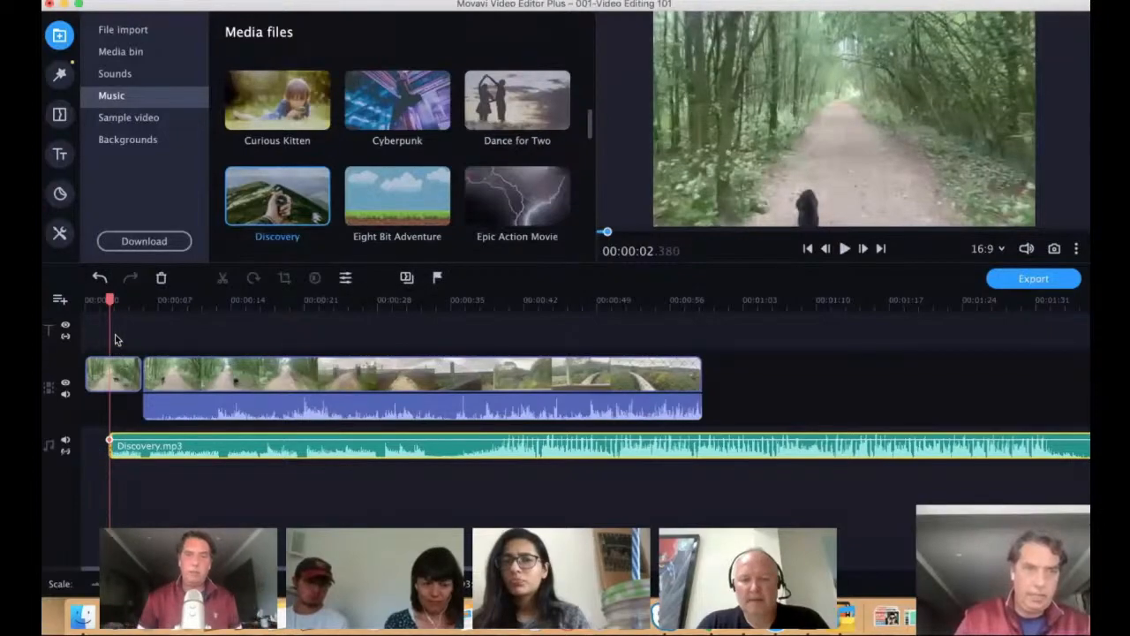
{"action": "left_click_drag", "start_coordinate": [131, 453], "coordinate": [105, 452]}
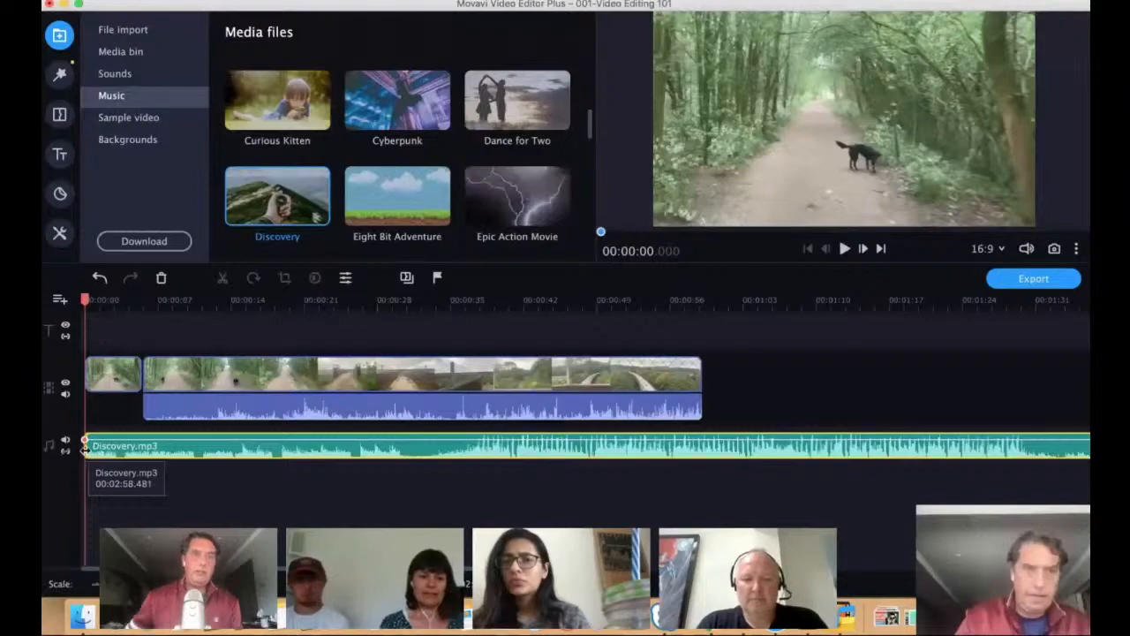
{"action": "left_click_drag", "start_coordinate": [85, 451], "coordinate": [338, 452]}
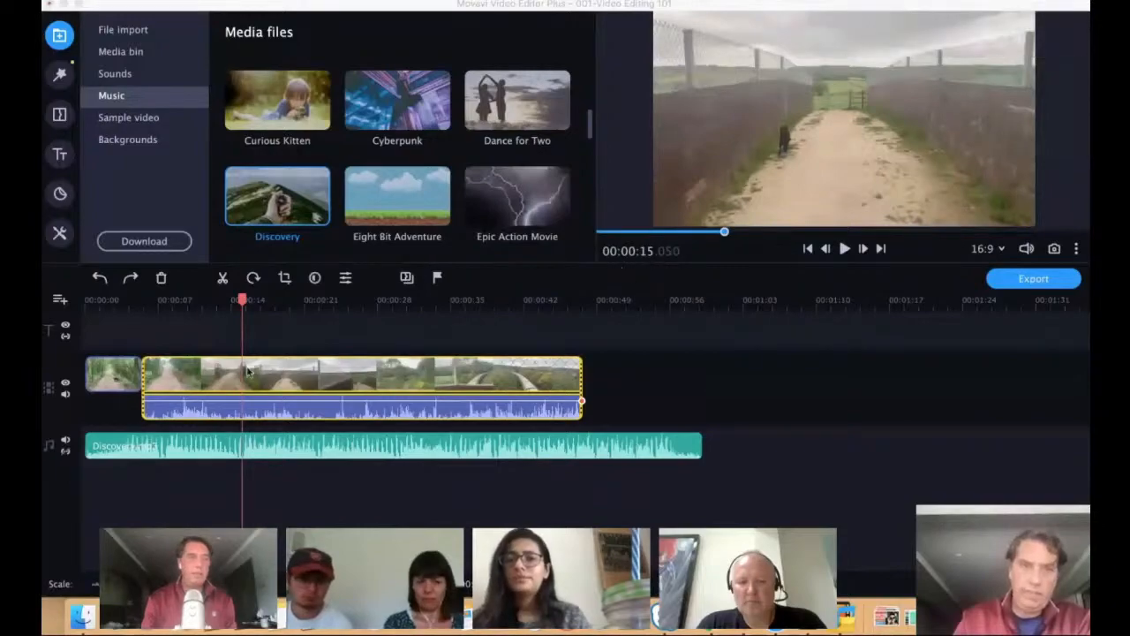
Step: Split the second video clip at 00:00:15.050 and set the speed of the resulting middle clip to 201%
{"action": "left_click", "coordinate": [223, 280]}
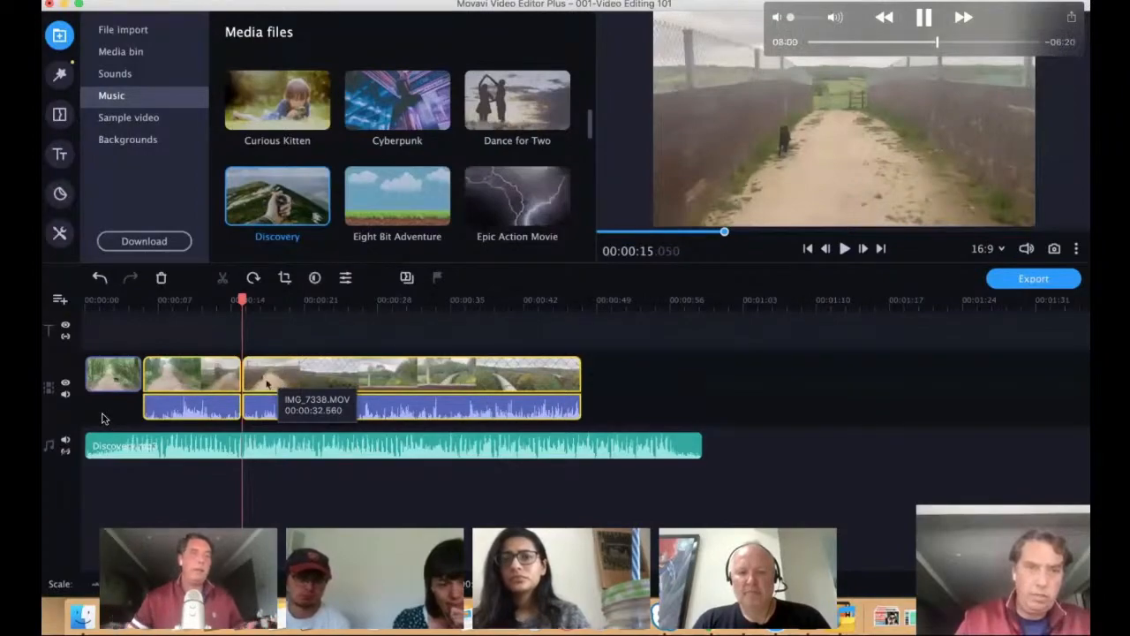
{"action": "left_click", "coordinate": [186, 378]}
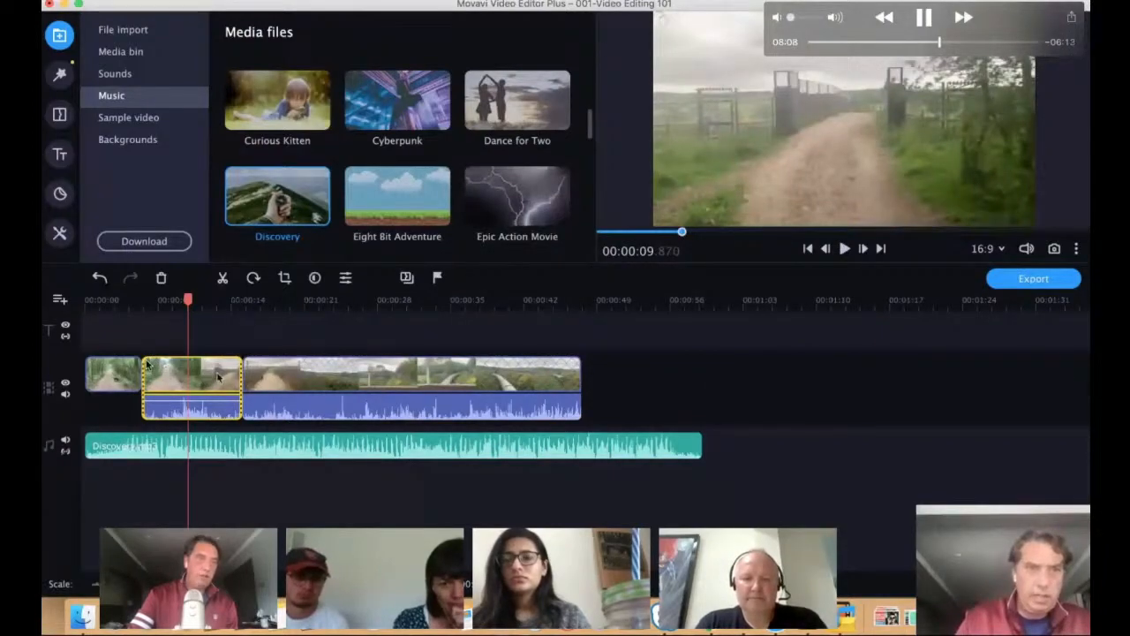
{"action": "double_click", "coordinate": [217, 377]}
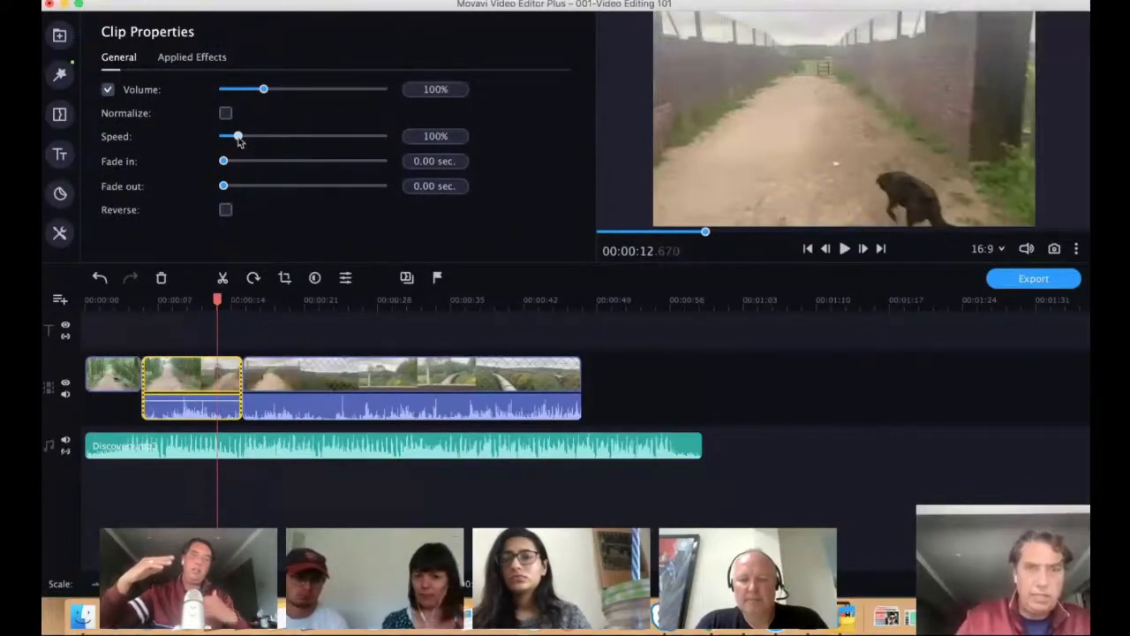
{"action": "left_click_drag", "start_coordinate": [239, 141], "coordinate": [252, 137]}
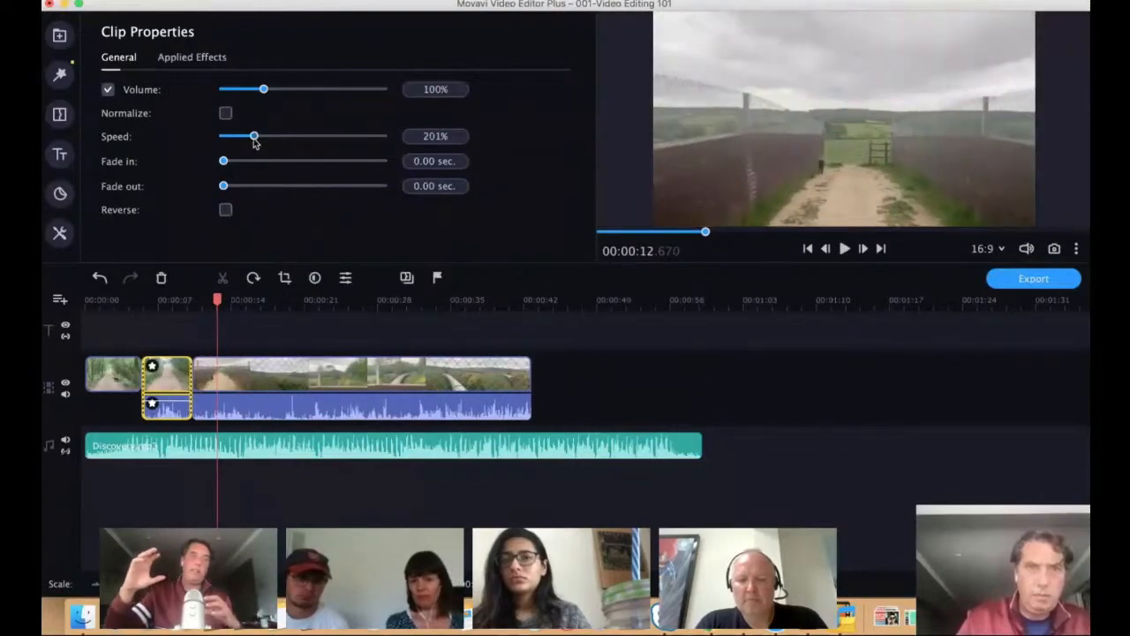
Step: Set the speed of the second video clip to exactly 200%
{"action": "left_click", "coordinate": [432, 139]}
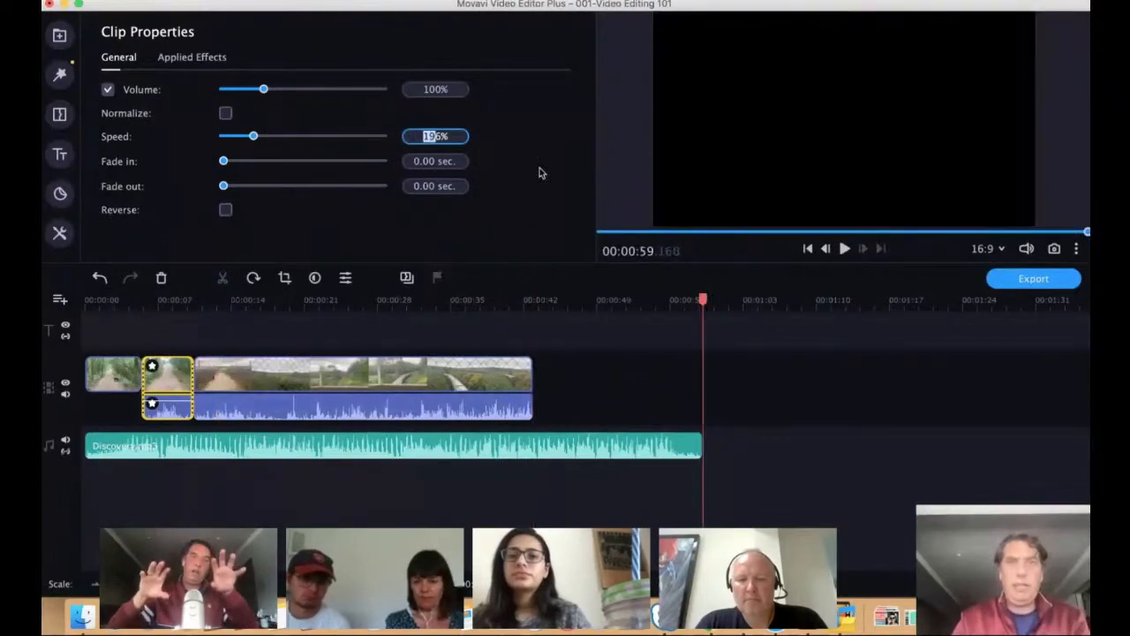
{"action": "type", "text": "200"}
{"action": "key", "text": "Return"}
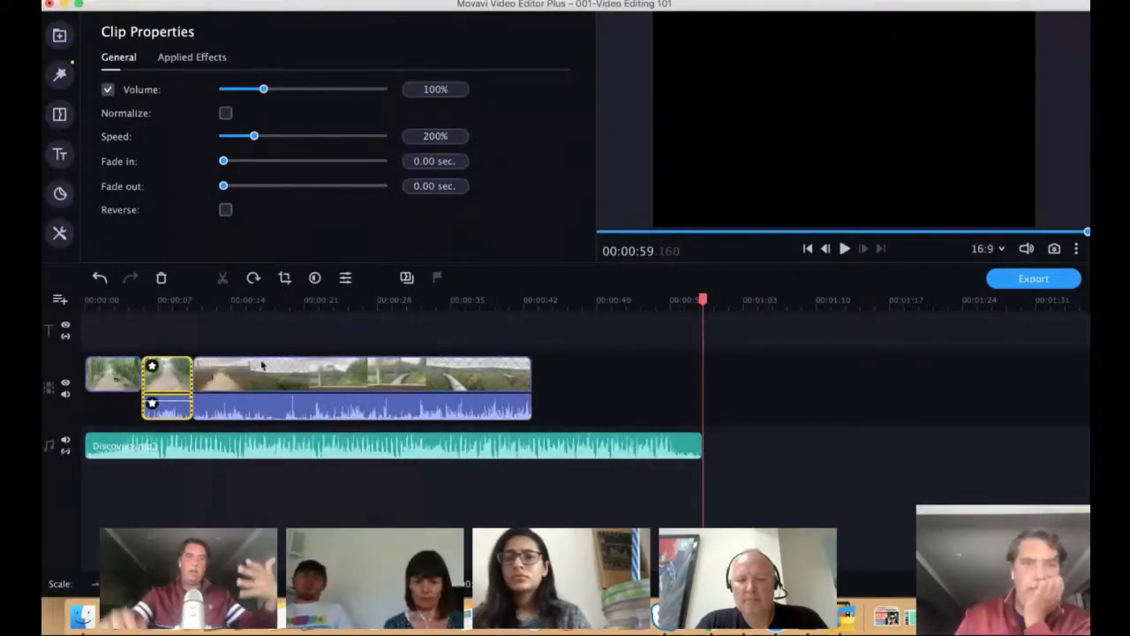
Step: Split the third video clip at 00:00:18.480 and delete the part before the cut
{"action": "left_click", "coordinate": [128, 378]}
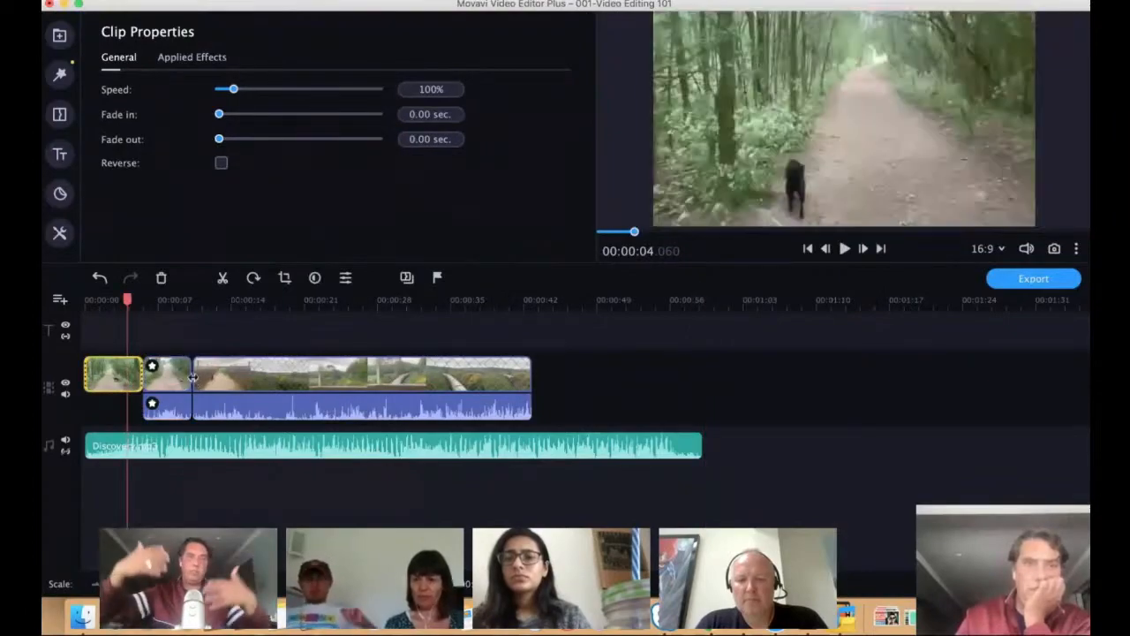
{"action": "left_click", "coordinate": [195, 376]}
{"action": "left_click", "coordinate": [202, 380]}
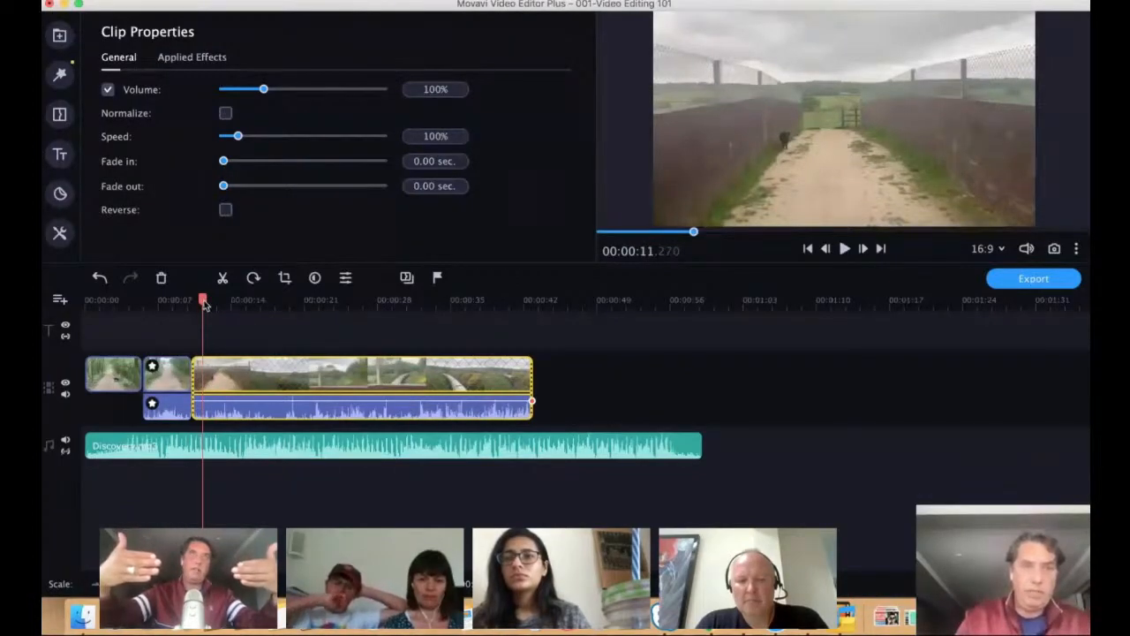
{"action": "left_click_drag", "start_coordinate": [203, 303], "coordinate": [277, 316]}
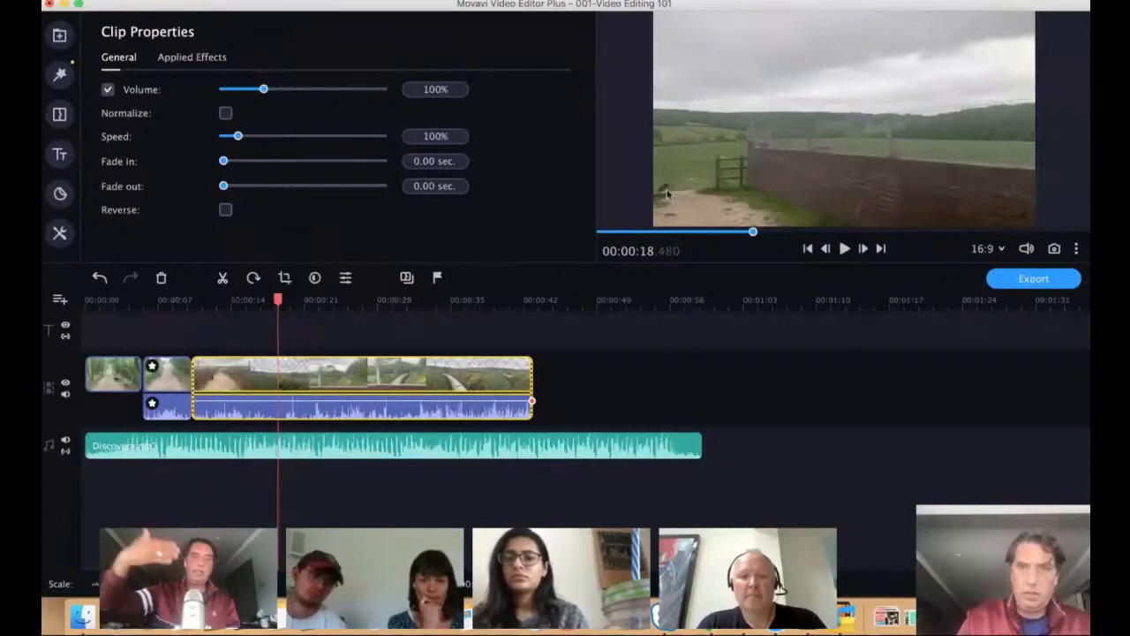
{"action": "left_click", "coordinate": [223, 280]}
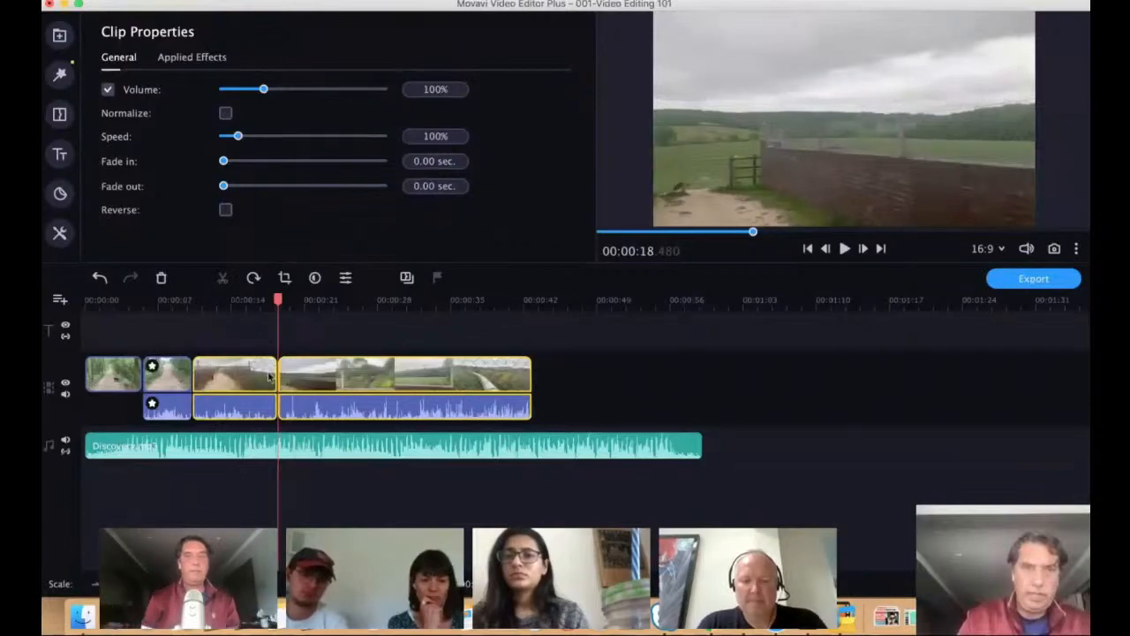
{"action": "left_click", "coordinate": [237, 380]}
{"action": "key", "text": "Delete"}
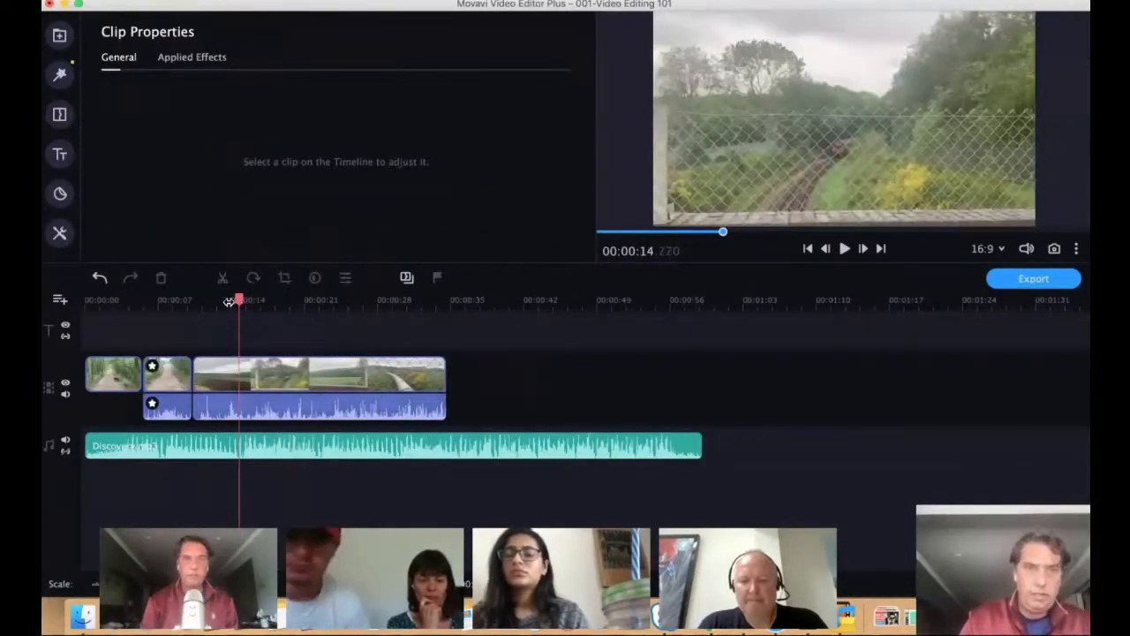
Step: Play the footage from 00:00:11.130 and return the playhead to the cut after the short clip, at 00:00:11.060
{"action": "left_click_drag", "start_coordinate": [236, 304], "coordinate": [199, 306]}
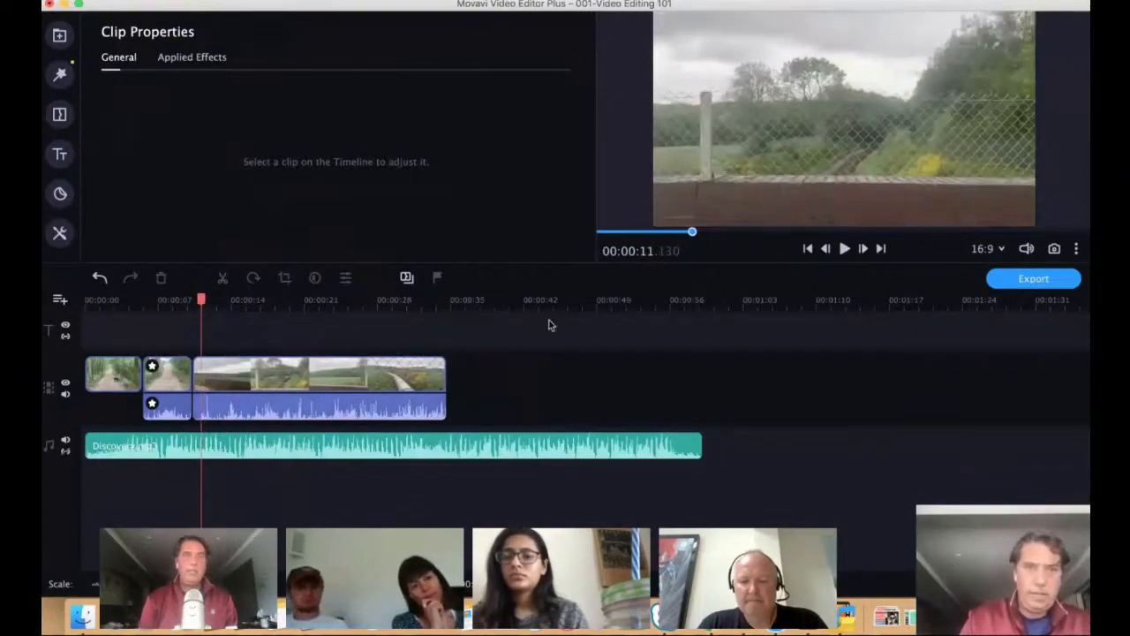
{"action": "left_click", "coordinate": [845, 248]}
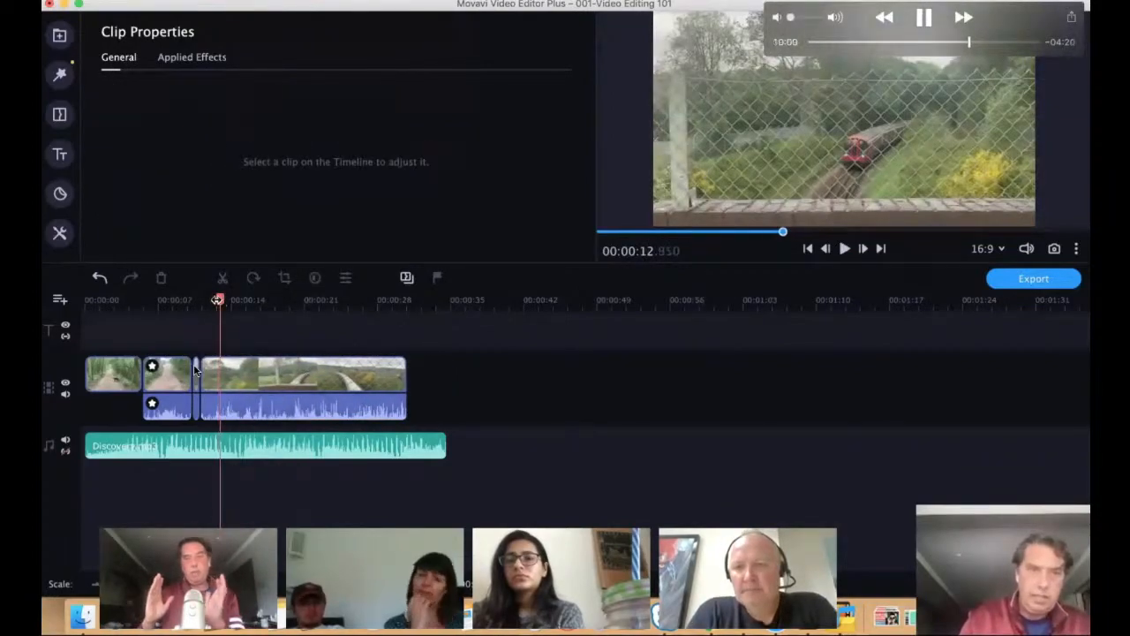
{"action": "left_click_drag", "start_coordinate": [217, 300], "coordinate": [201, 301]}
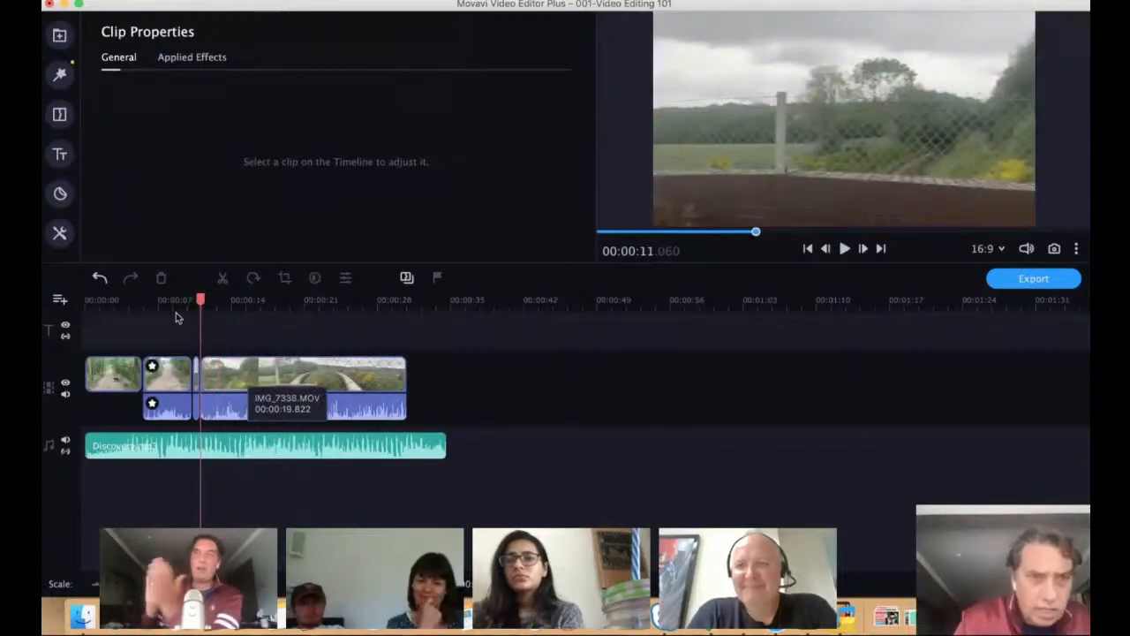
Step: Browse the Featured transitions and preview the Ken Burns – smooth transition
{"action": "left_click", "coordinate": [60, 114]}
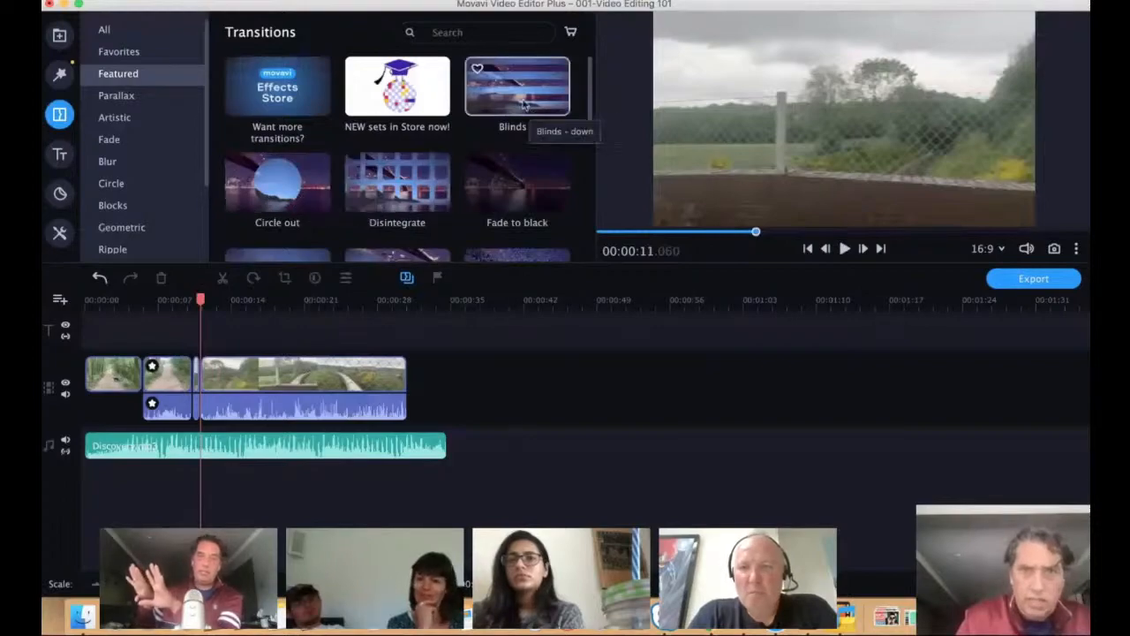
{"action": "scroll", "coordinate": [399, 181], "scroll_direction": "down", "scroll_amount": 3}
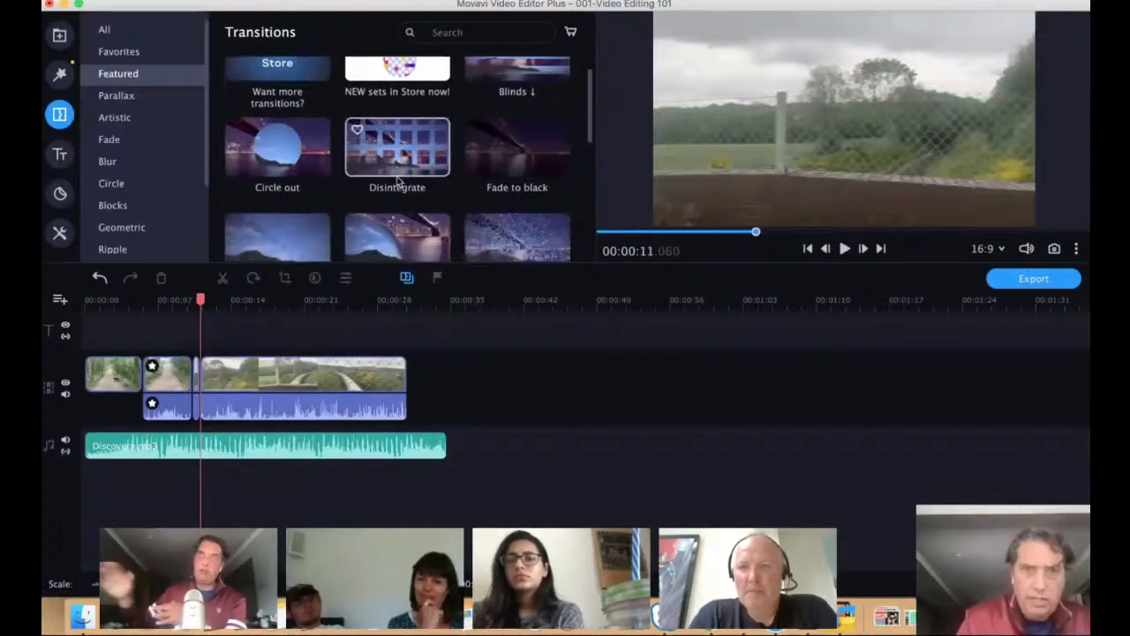
{"action": "left_click", "coordinate": [293, 194]}
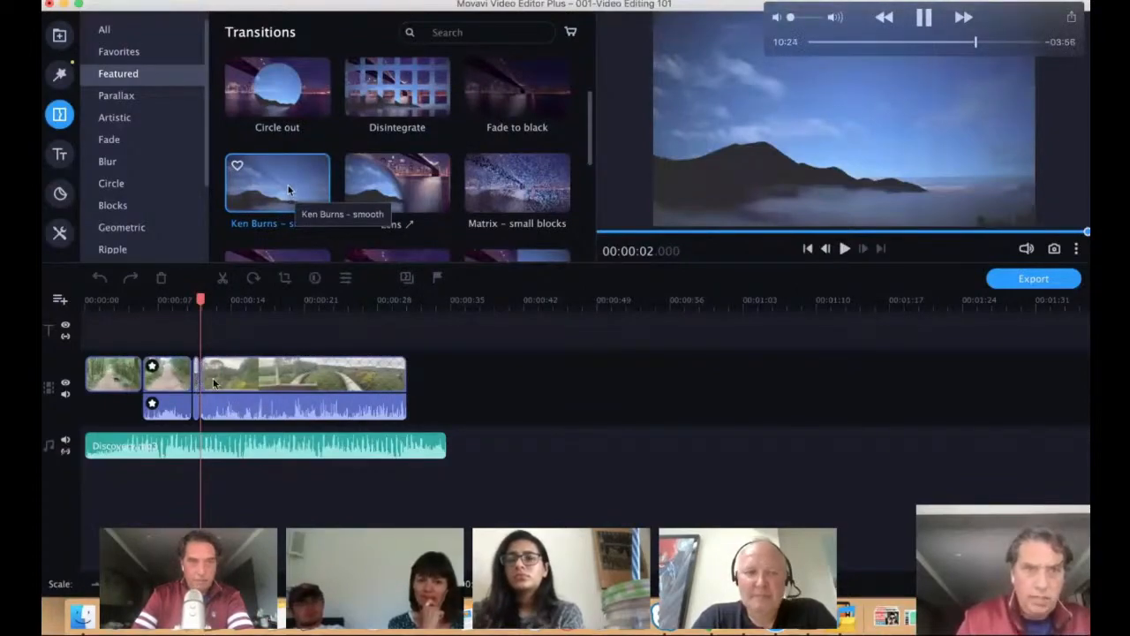
{"action": "scroll", "coordinate": [289, 190], "scroll_direction": "down", "scroll_amount": 3}
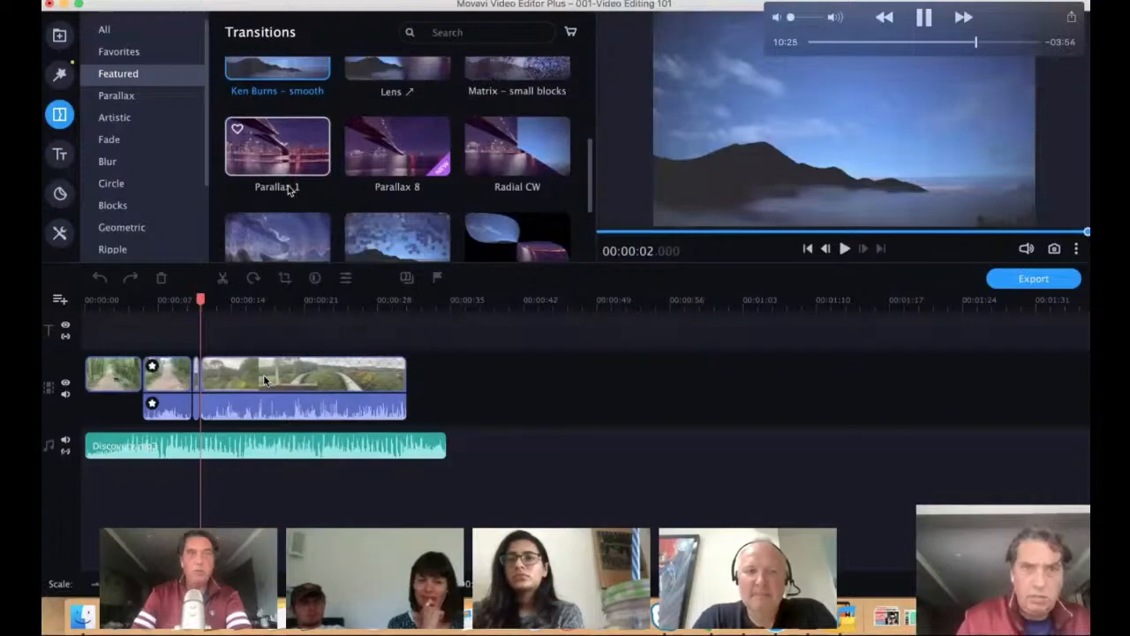
{"action": "scroll", "coordinate": [288, 190], "scroll_direction": "down", "scroll_amount": 3}
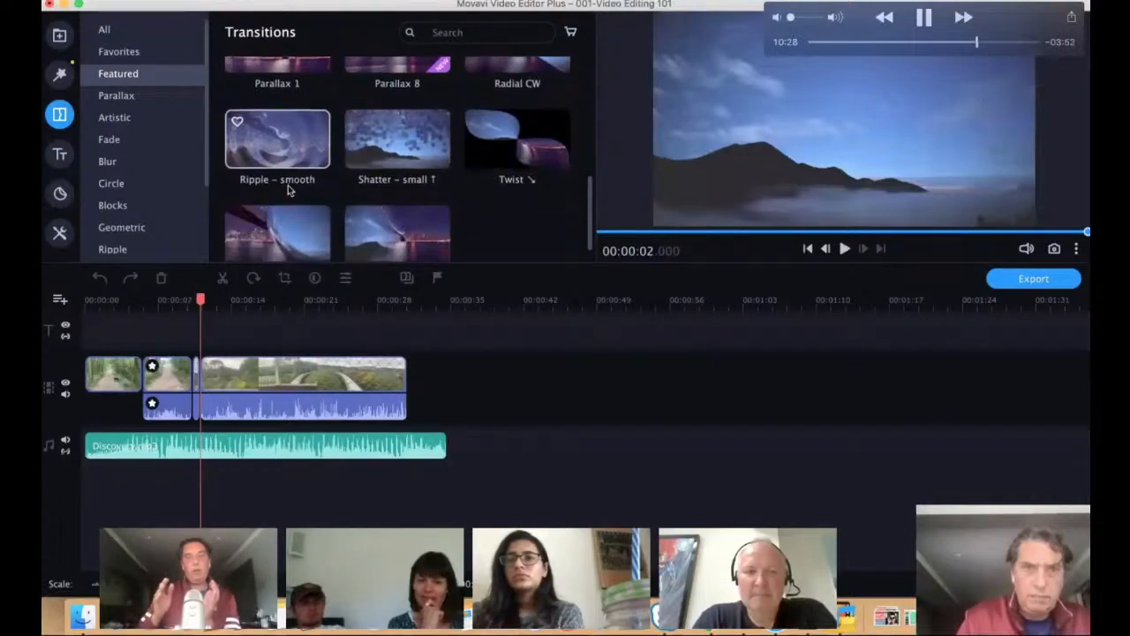
Step: Preview the Ripple – smooth transition and place it at the cut between the short clip and the clip after it
{"action": "left_click", "coordinate": [278, 150]}
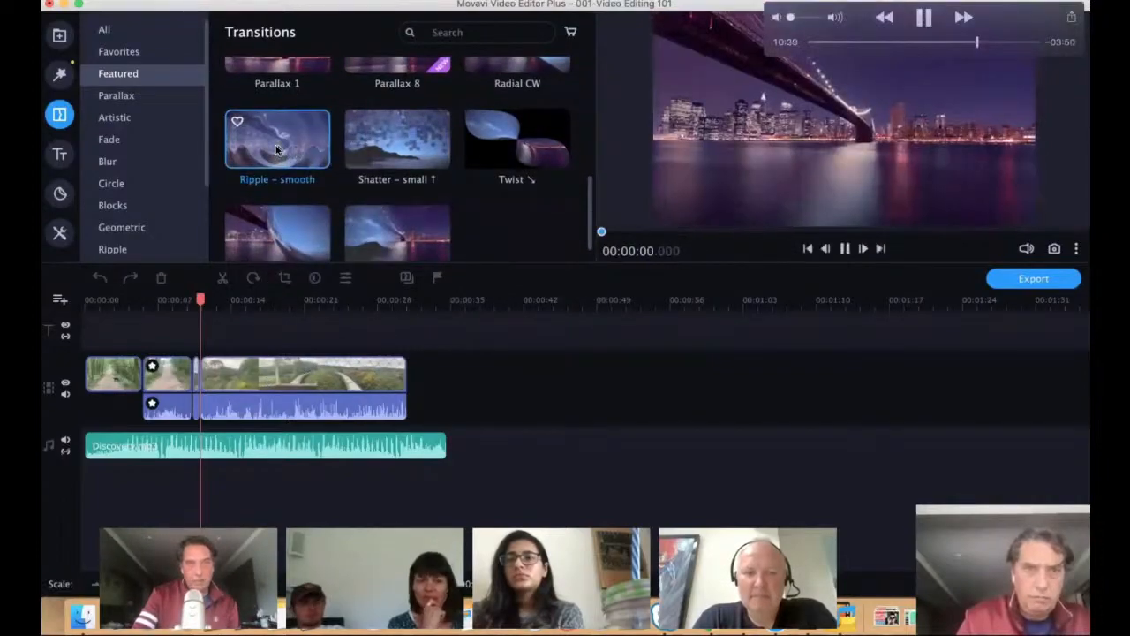
{"action": "mouse_move", "coordinate": [278, 150]}
{"action": "left_mouse_down"}
{"action": "mouse_move", "coordinate": [253, 281]}
{"action": "mouse_move", "coordinate": [239, 265]}
{"action": "mouse_move", "coordinate": [271, 149]}
{"action": "left_mouse_up"}
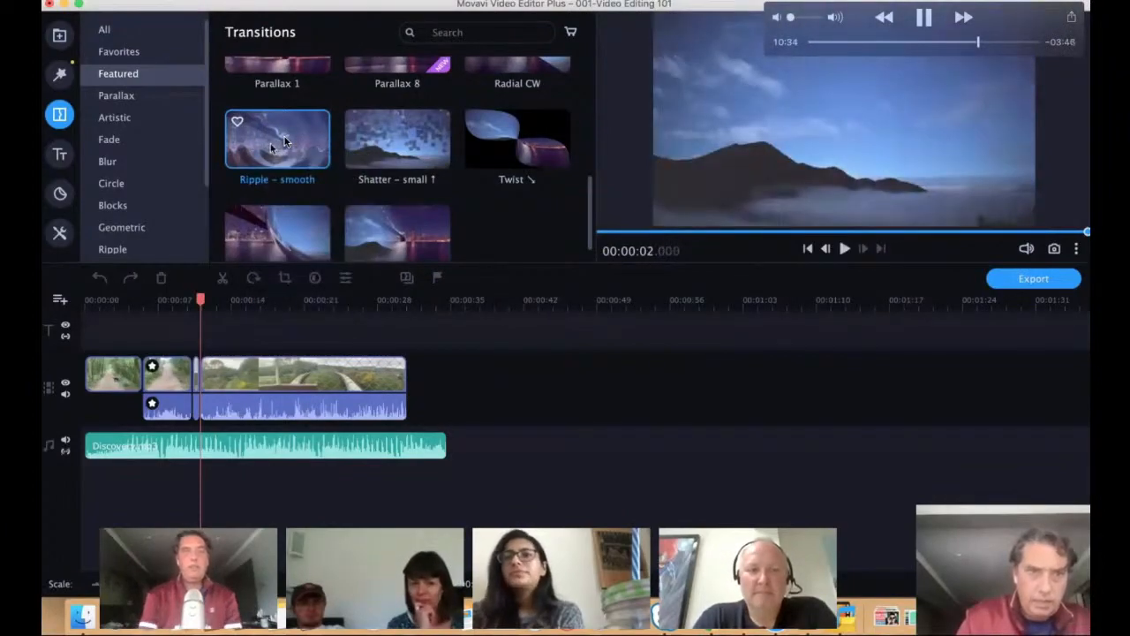
{"action": "left_click", "coordinate": [270, 143]}
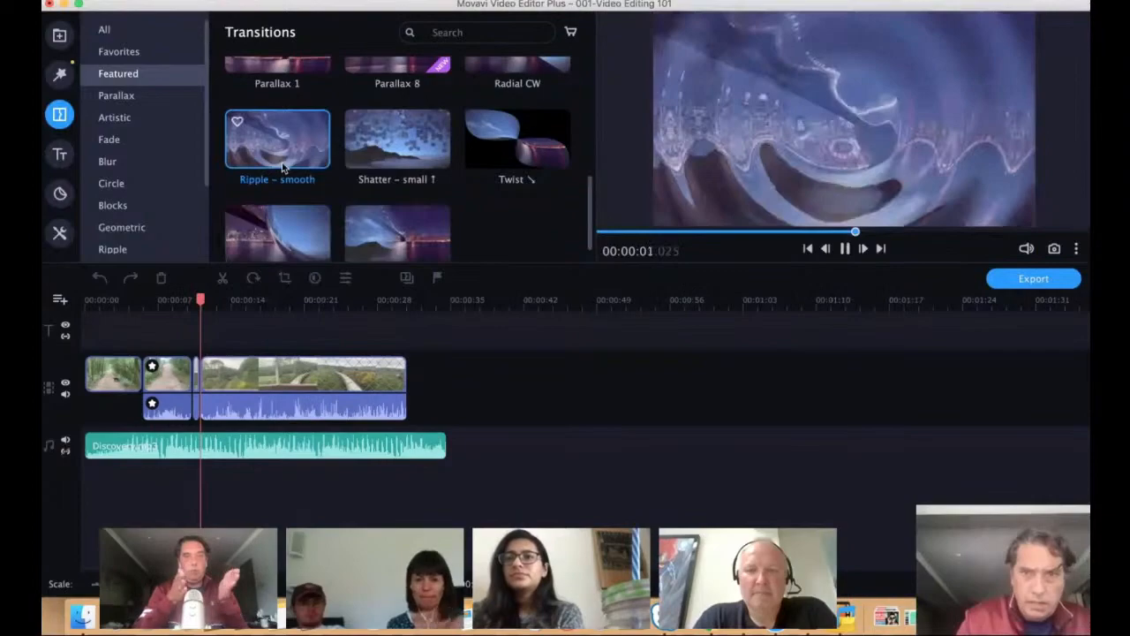
{"action": "left_click_drag", "start_coordinate": [279, 157], "coordinate": [203, 369]}
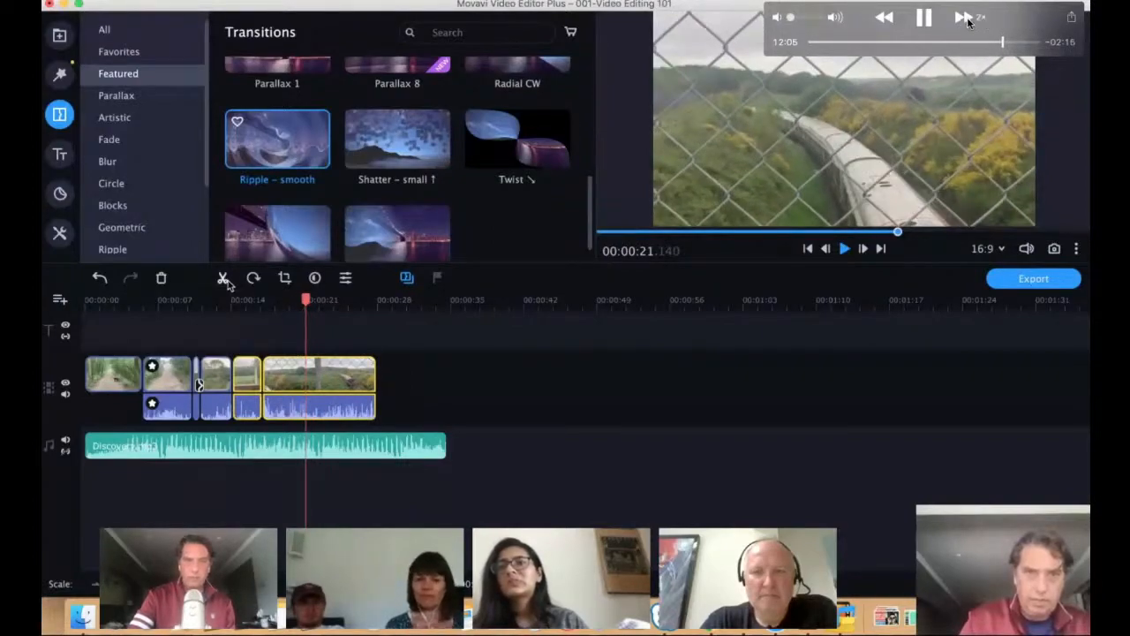
Step: Fast-forward and rewind the playing demo recording, and resume it at normal speed
{"action": "left_click", "coordinate": [963, 18]}
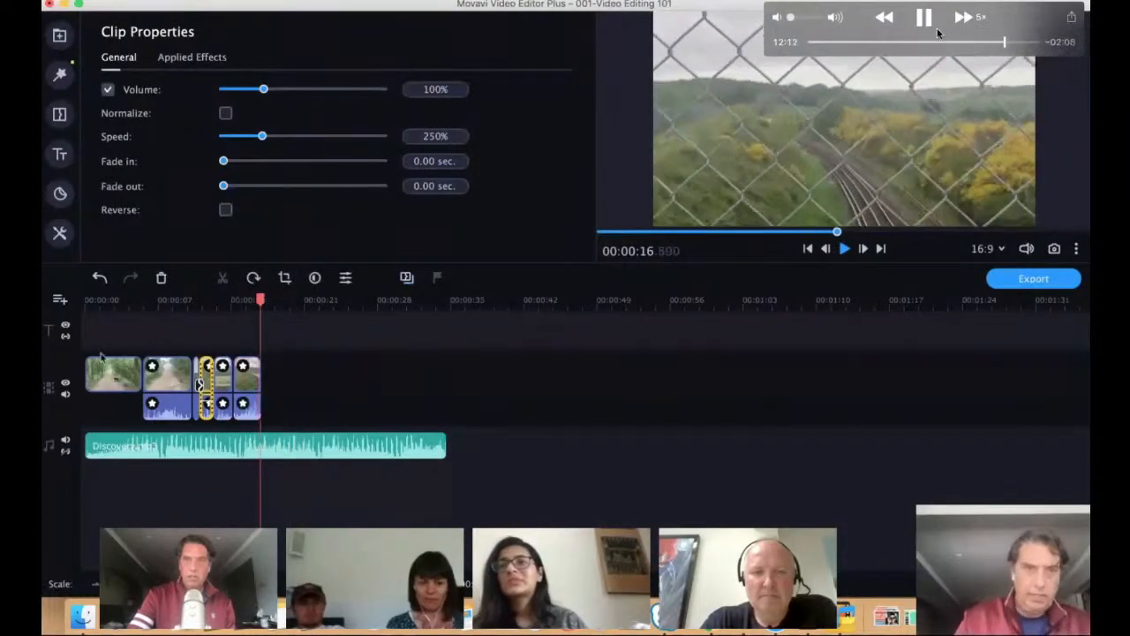
{"action": "left_click", "coordinate": [881, 19]}
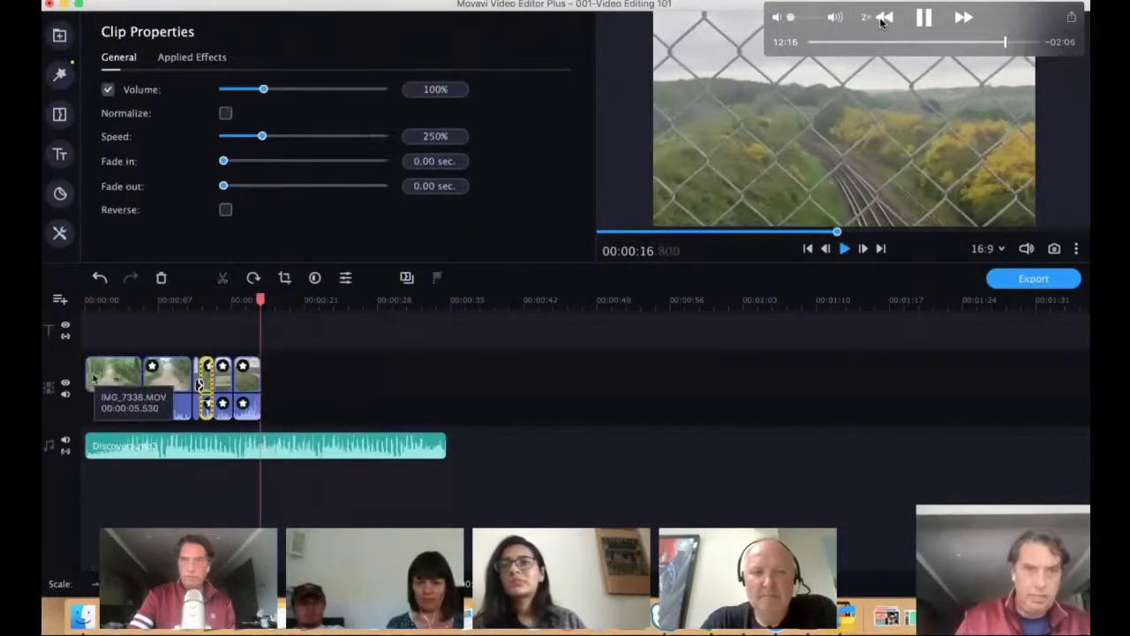
{"action": "left_click", "coordinate": [881, 19]}
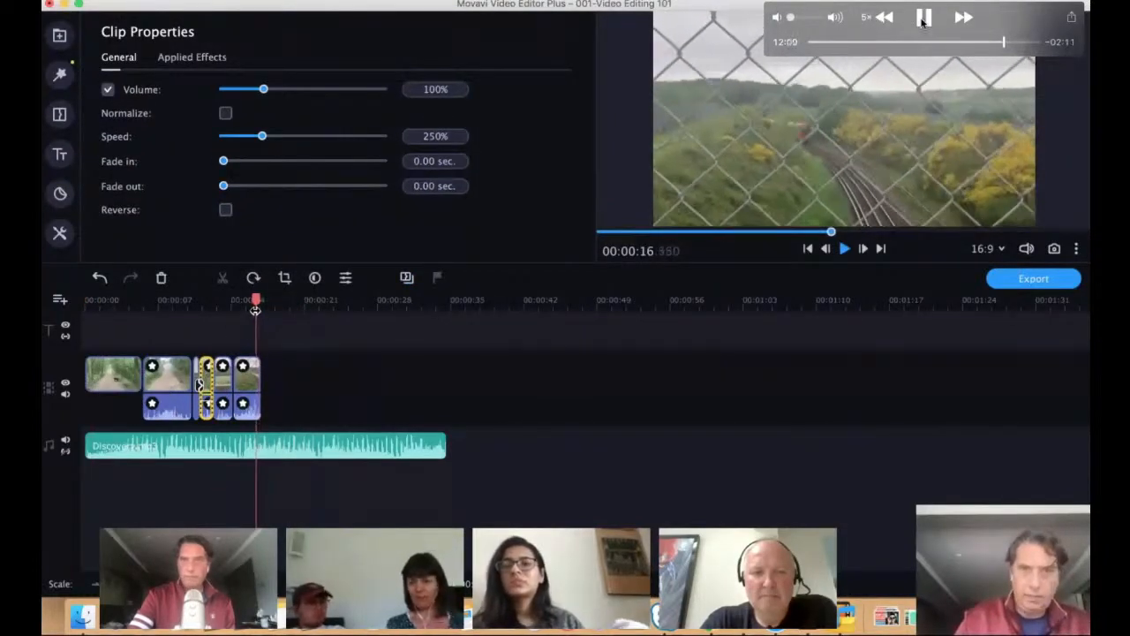
{"action": "left_click", "coordinate": [924, 18]}
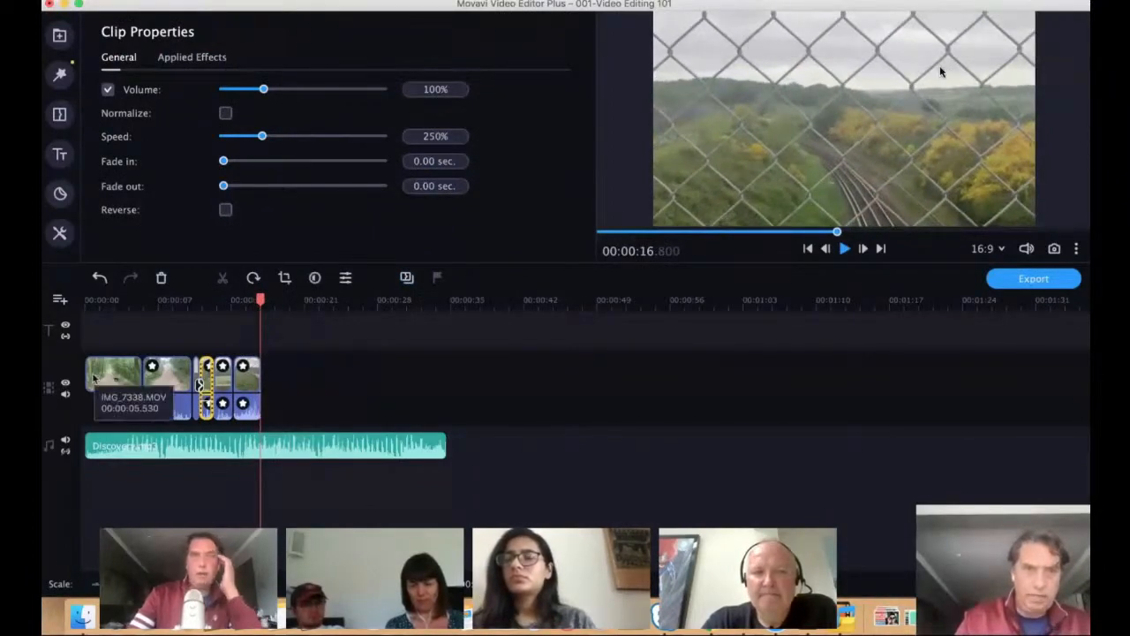
Step: Play the edited video with its trimmed music through from 00:00:00
{"action": "mouse_move", "coordinate": [715, 100]}
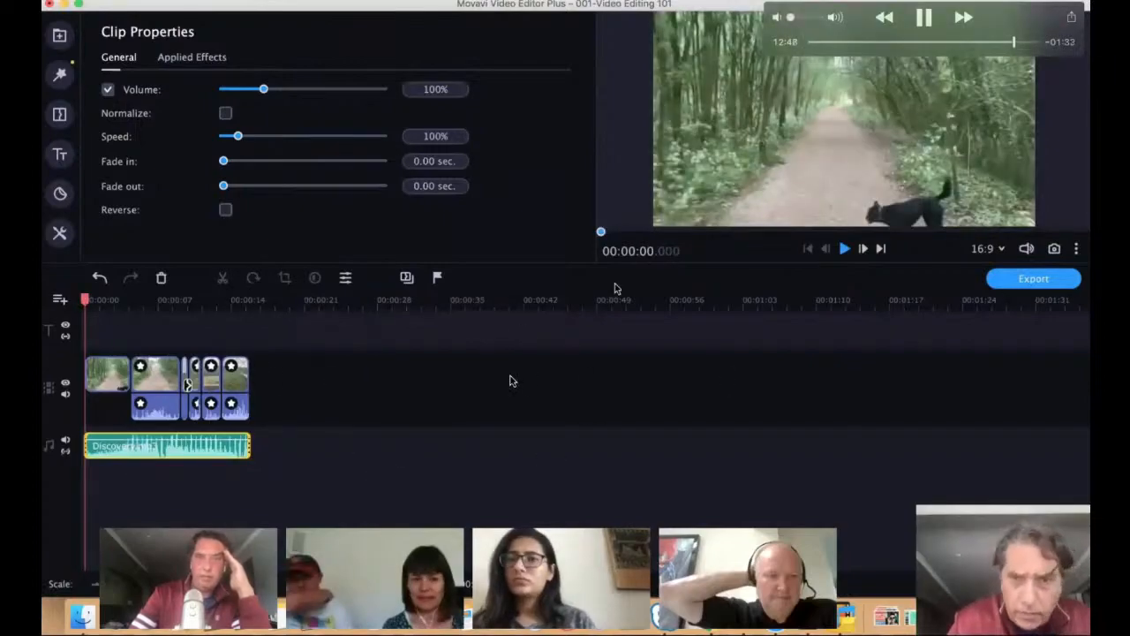
{"action": "left_click", "coordinate": [844, 249]}
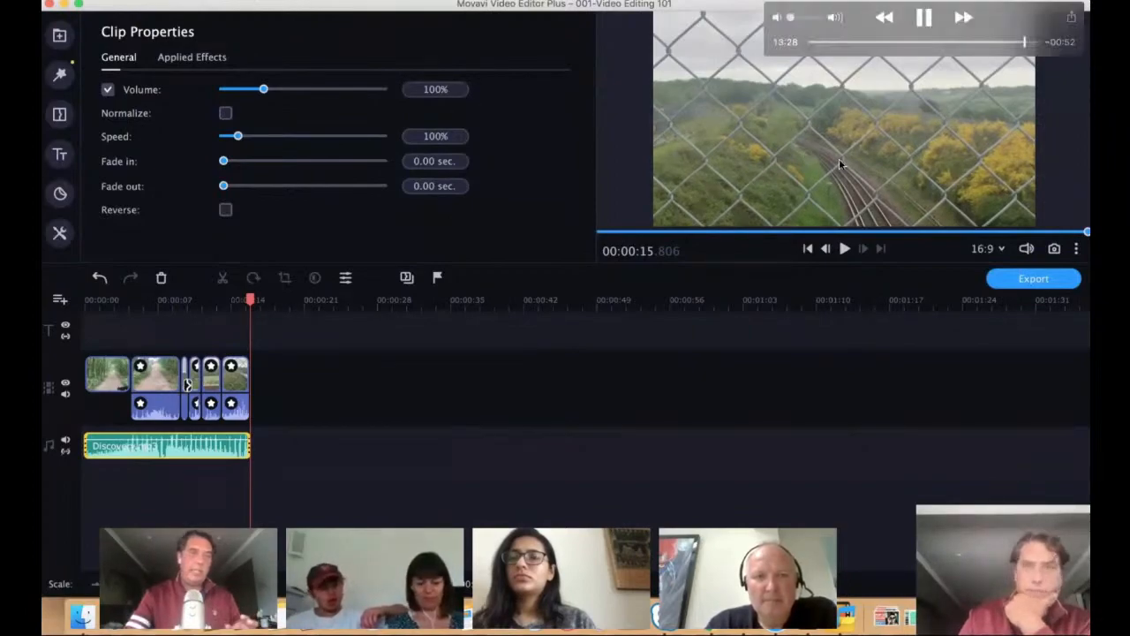
Step: Compare the export quality options, choose Highest, and export the project to the computer as an MP4 video
{"action": "left_click", "coordinate": [1020, 281]}
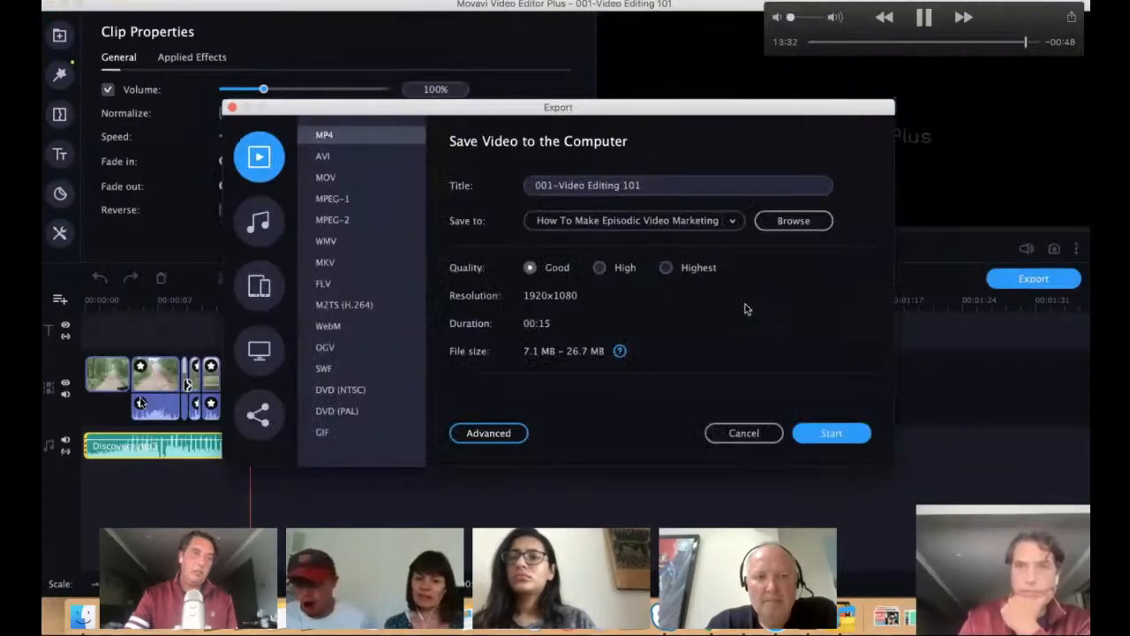
{"action": "left_click", "coordinate": [664, 269]}
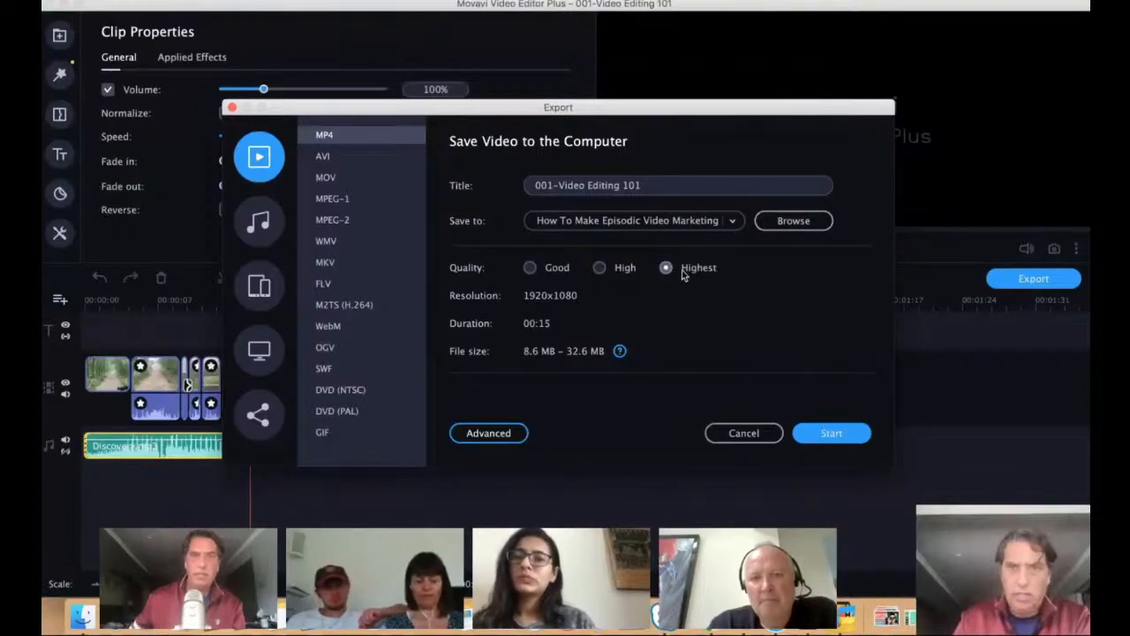
{"action": "mouse_move", "coordinate": [683, 274]}
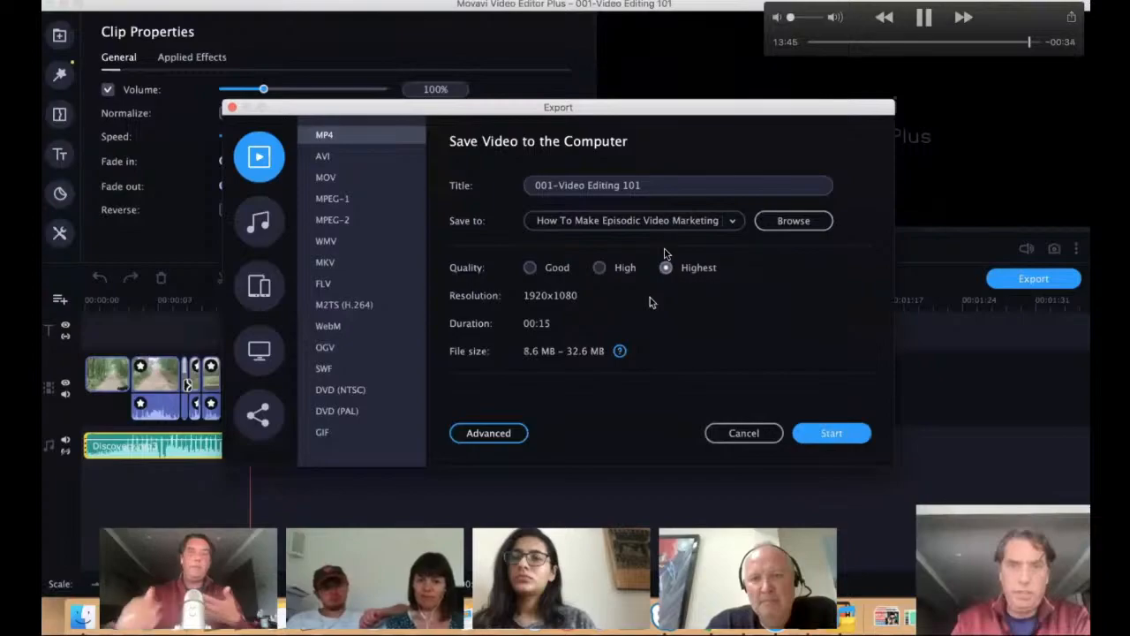
{"action": "left_click", "coordinate": [600, 269]}
{"action": "left_click", "coordinate": [530, 267]}
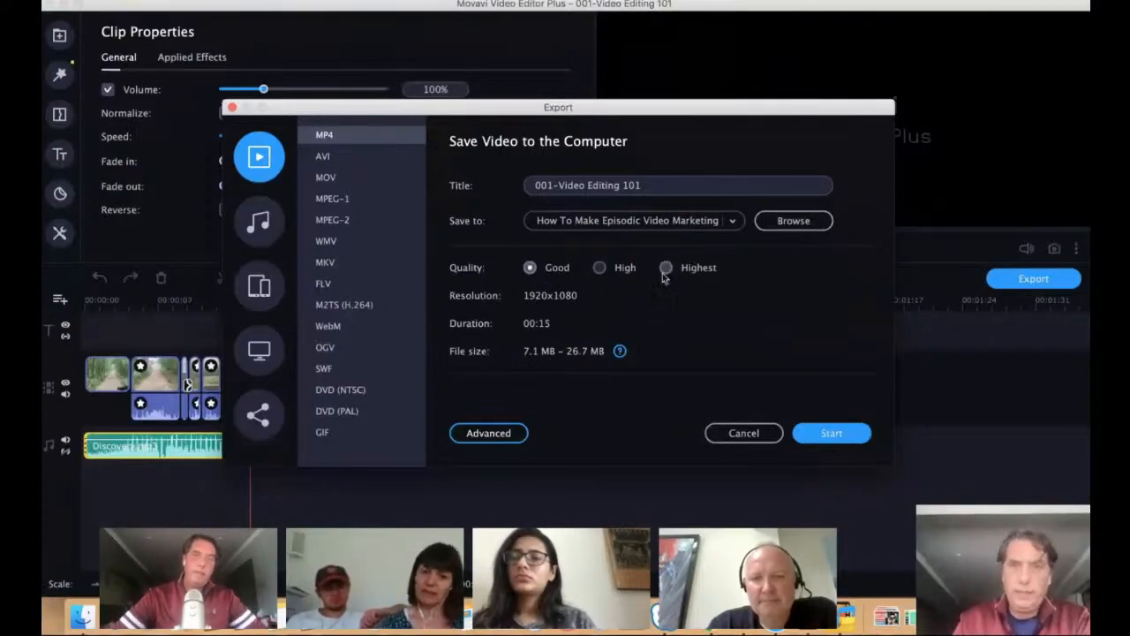
{"action": "left_click", "coordinate": [665, 268]}
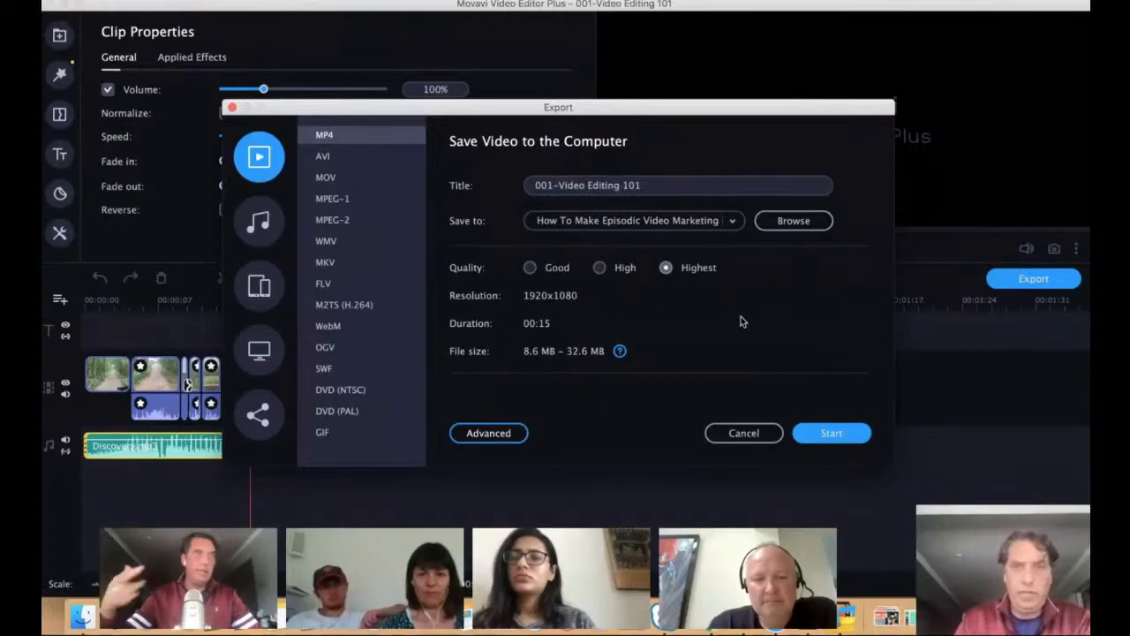
{"action": "left_click", "coordinate": [800, 430]}
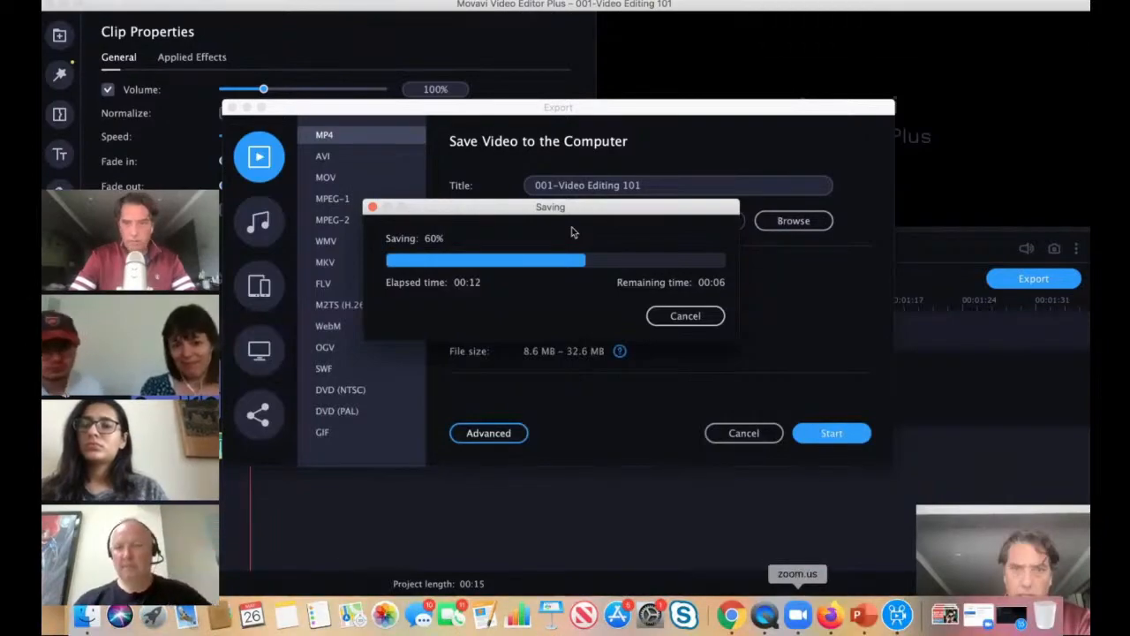
Step: Quit the media player that has Movavi-Video-Editing-Example.mp4 open
{"action": "right_click", "coordinate": [765, 616]}
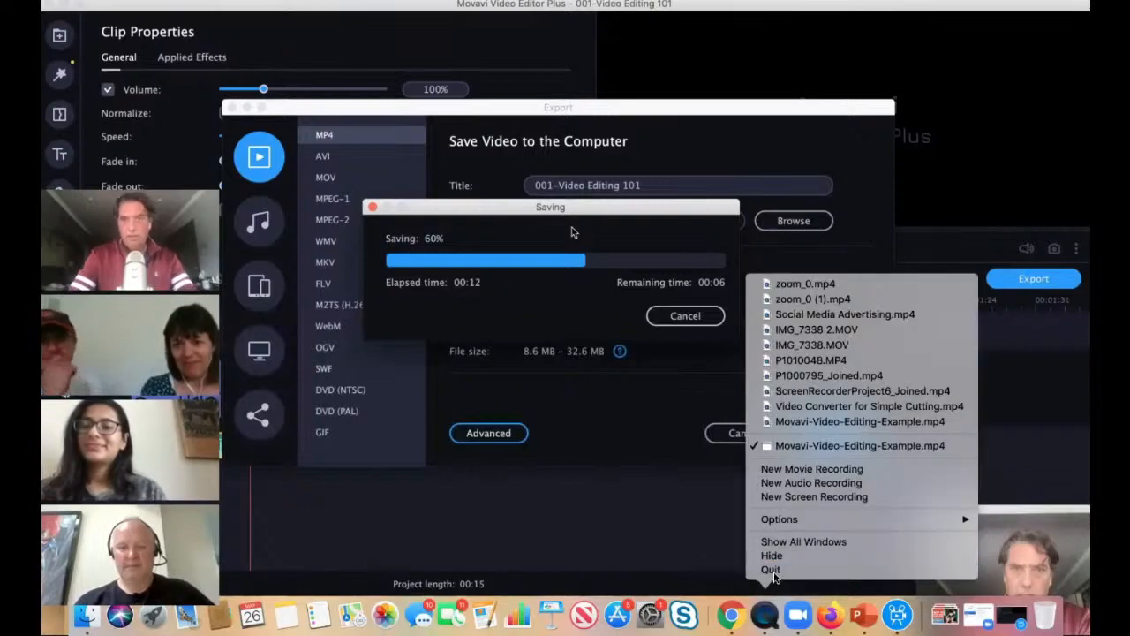
{"action": "left_click", "coordinate": [774, 574]}
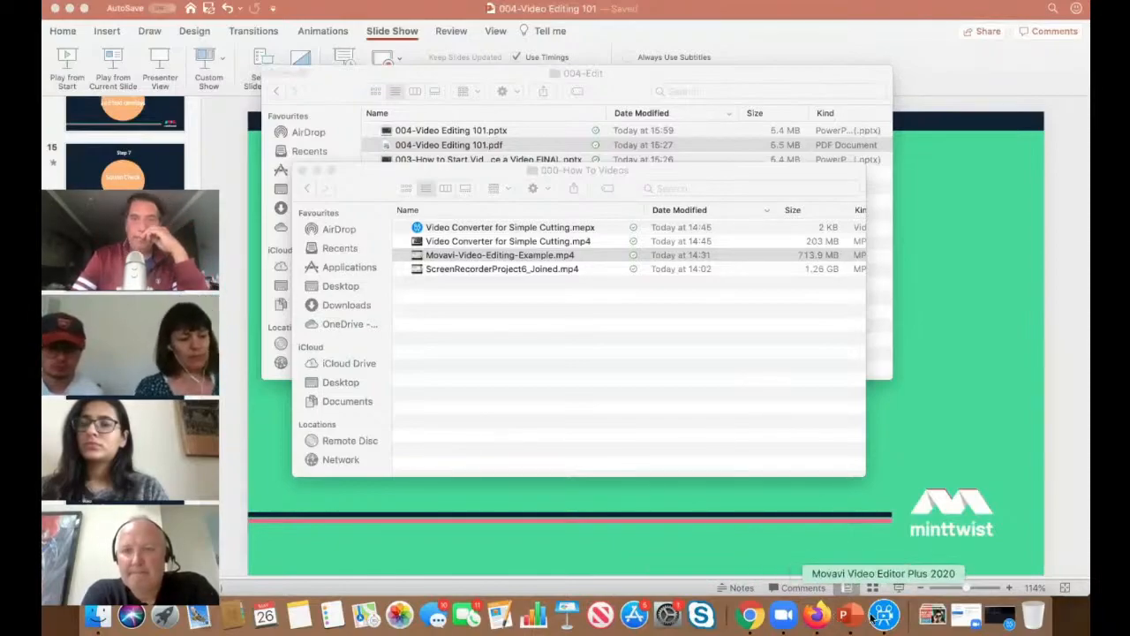
Step: Launch Movavi Video Converter 19 Premium and reposition its window so the whole format list is visible
{"action": "key", "text": "super+space"}
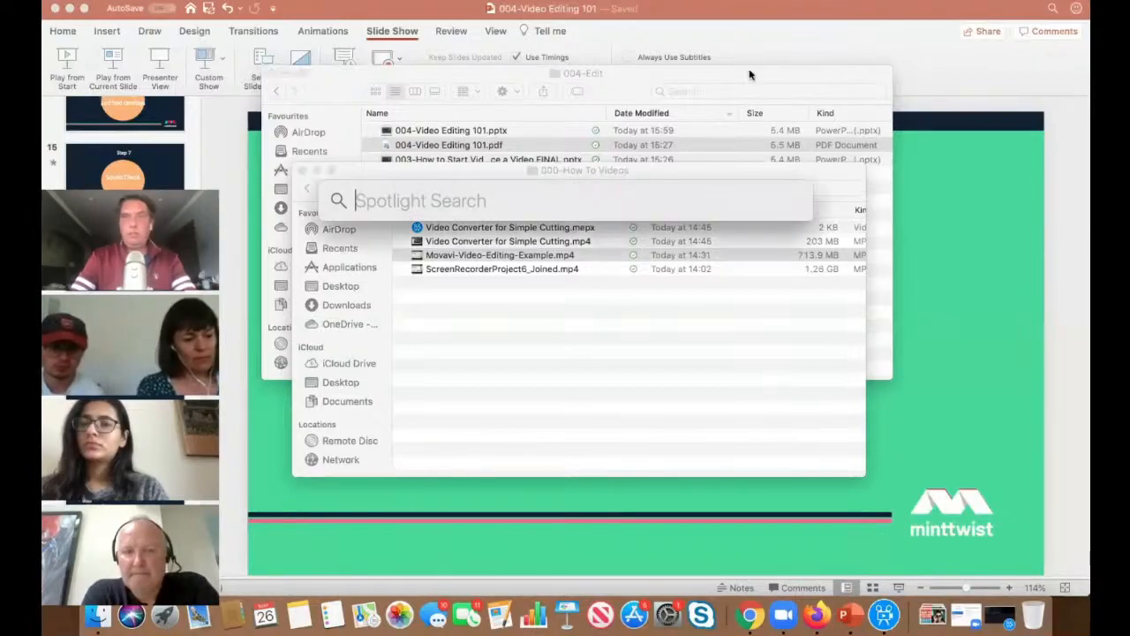
{"action": "type", "text": "MOV"}
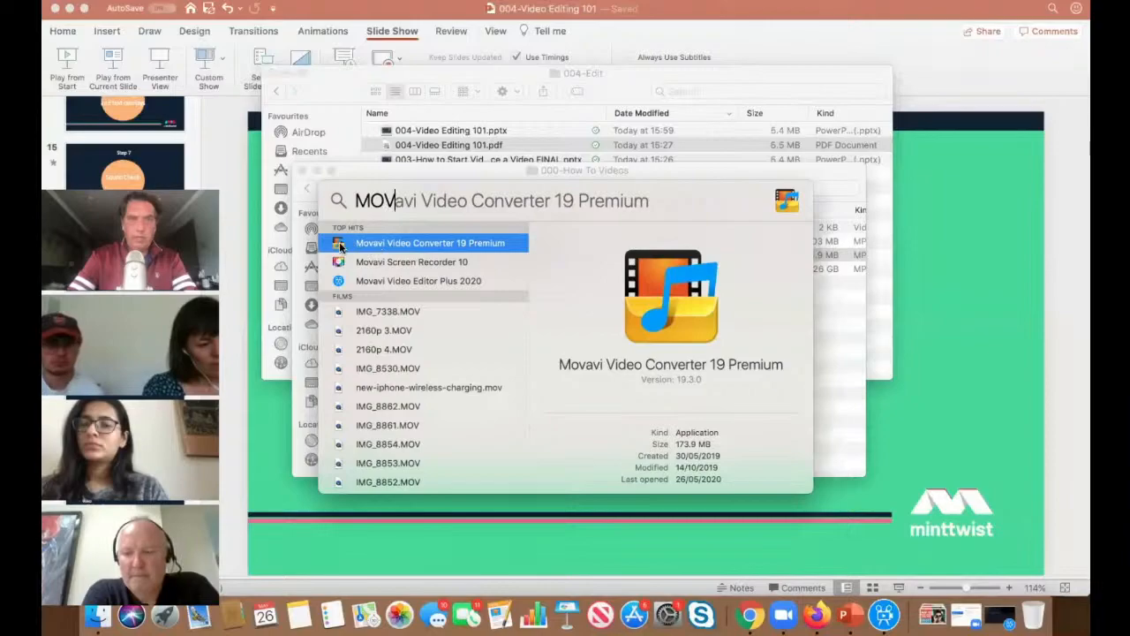
{"action": "left_click", "coordinate": [341, 248]}
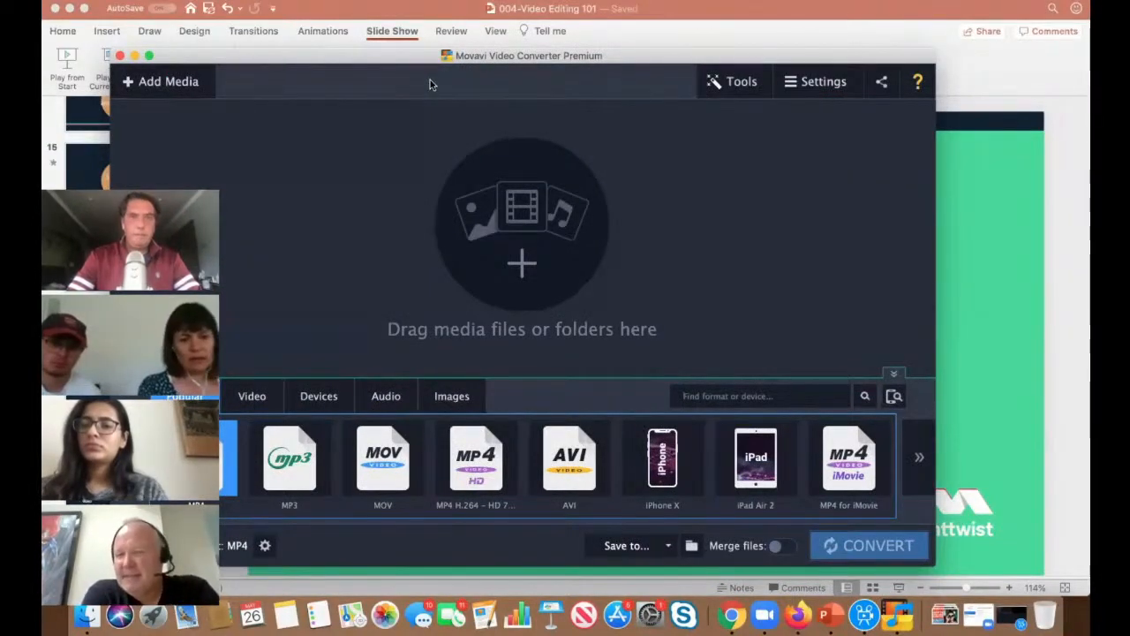
{"action": "left_click_drag", "start_coordinate": [280, 61], "coordinate": [425, 76]}
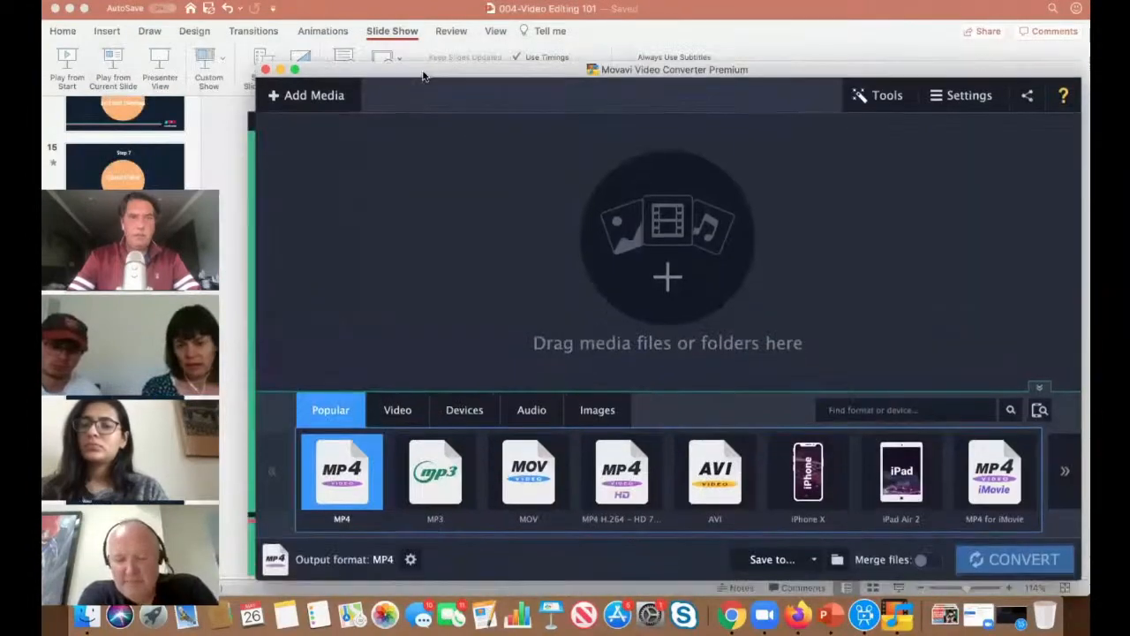
Step: Start adding a video to the converter and go to the OneDrive - MintTwist folder in the file chooser
{"action": "left_click", "coordinate": [297, 95]}
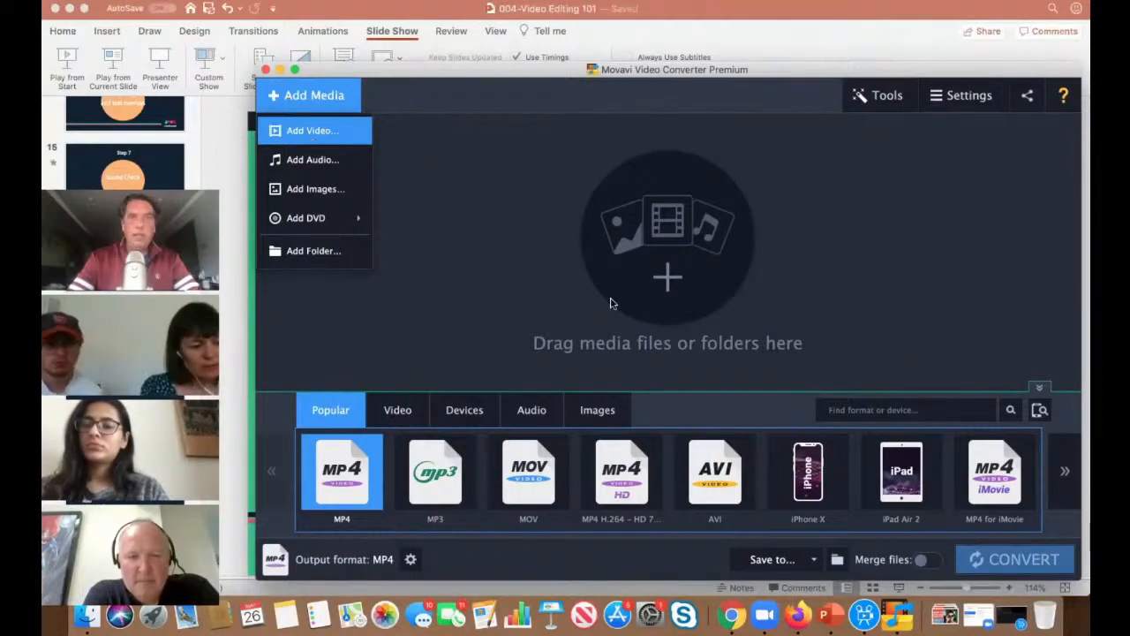
{"action": "left_click", "coordinate": [312, 132]}
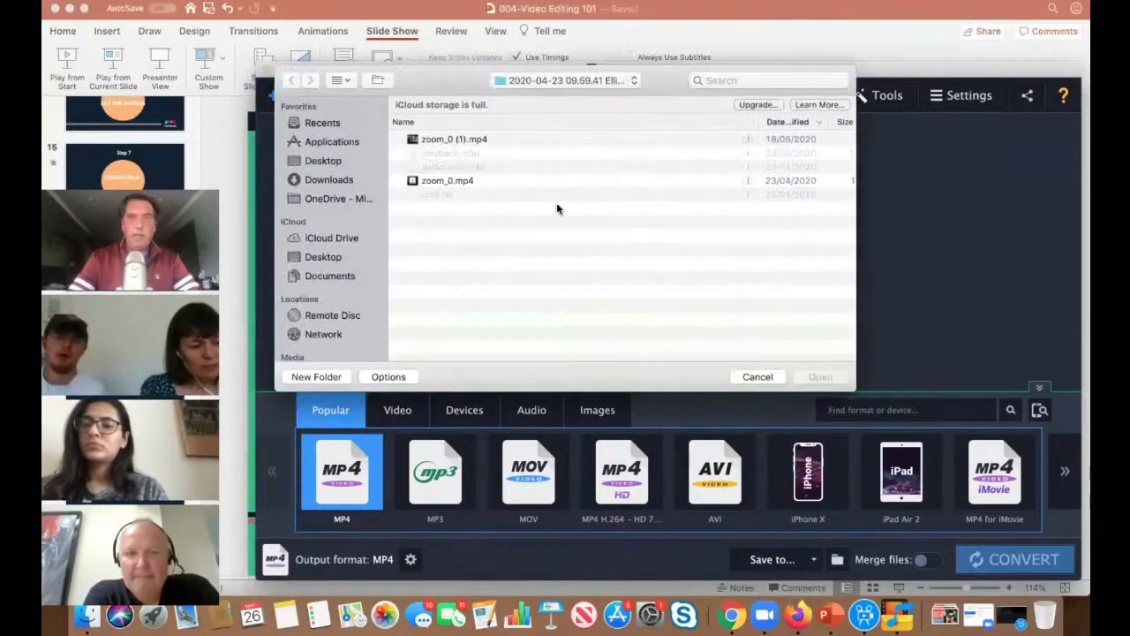
{"action": "left_click", "coordinate": [623, 82]}
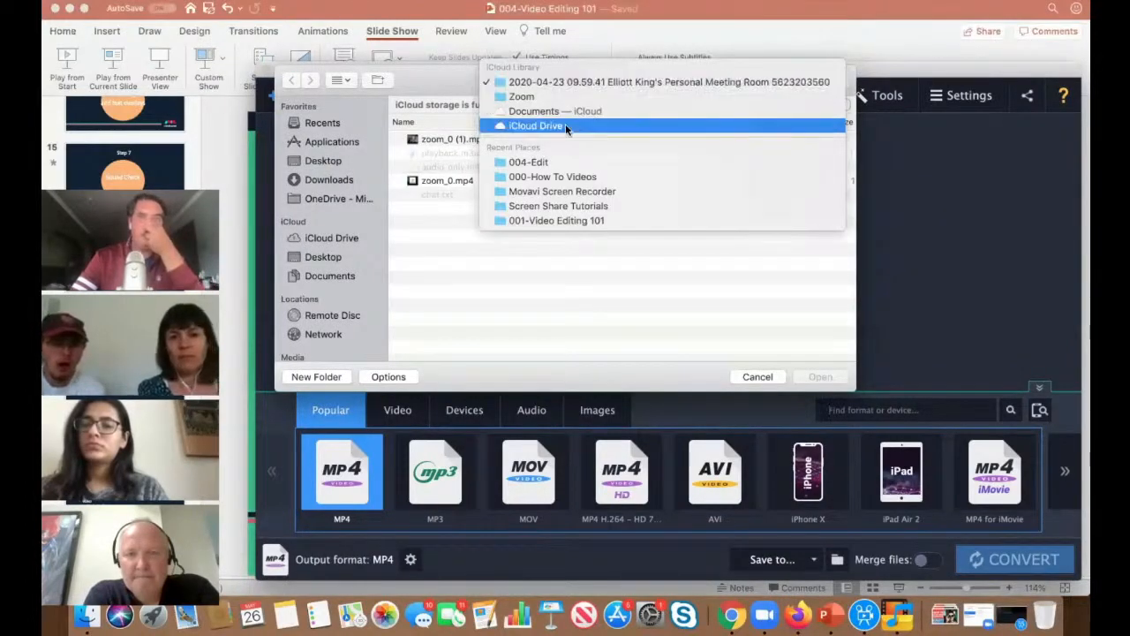
{"action": "left_click", "coordinate": [327, 202]}
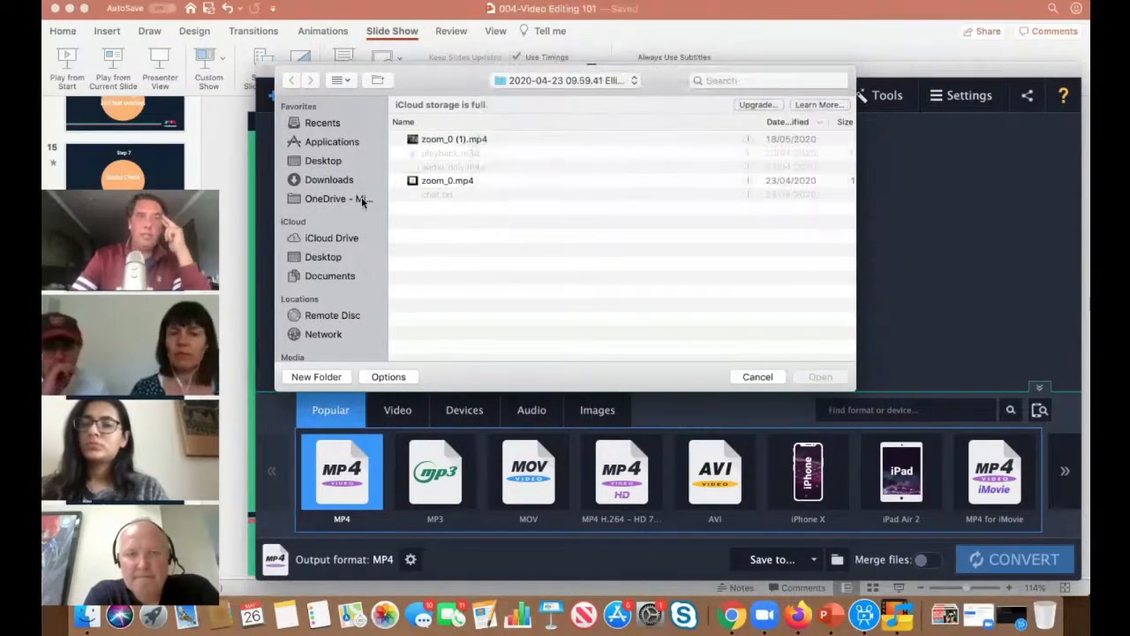
{"action": "left_click", "coordinate": [347, 201]}
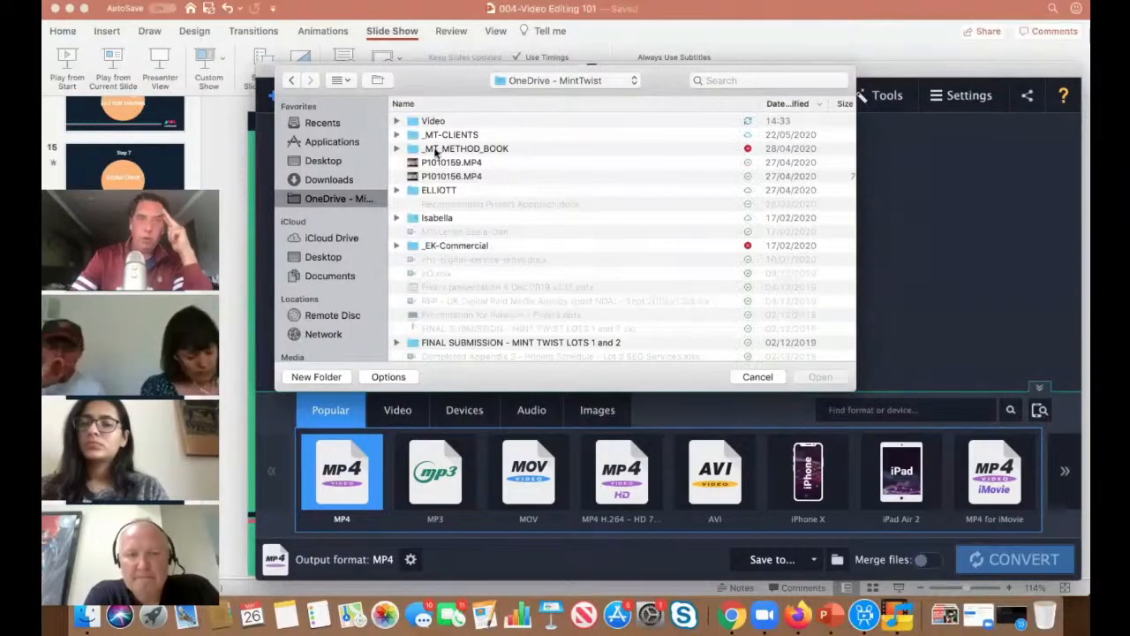
Step: Browse through _MT_METHOD_BOOK, YouTube and EK to the LinnkedIn Series folder
{"action": "left_click", "coordinate": [435, 150]}
{"action": "double_click", "coordinate": [575, 150]}
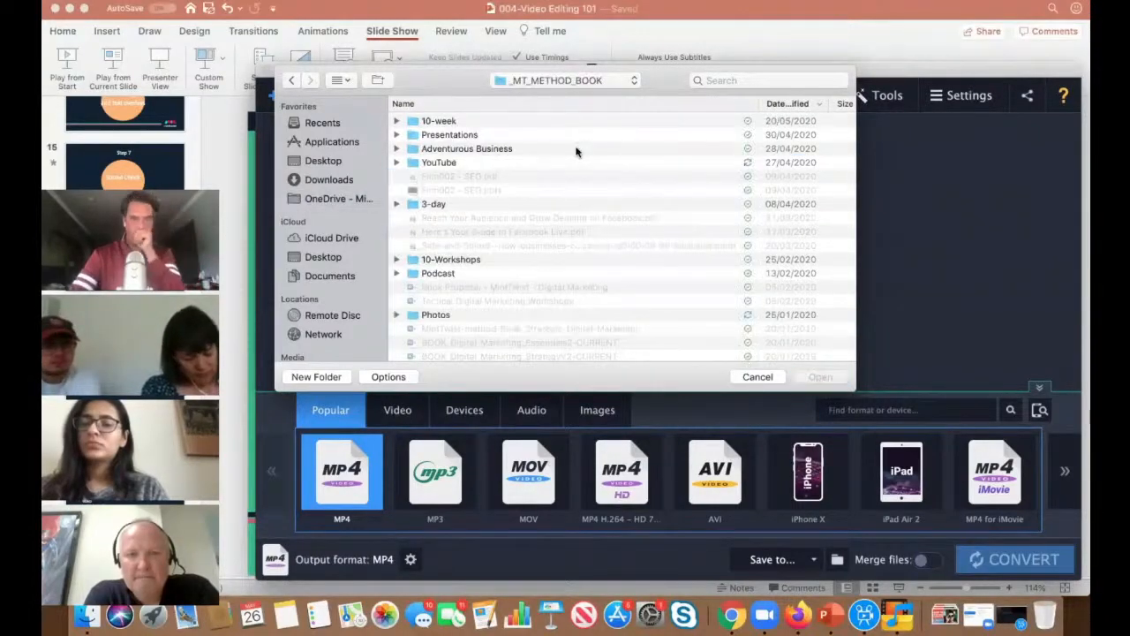
{"action": "left_click", "coordinate": [440, 166]}
{"action": "double_click", "coordinate": [519, 166]}
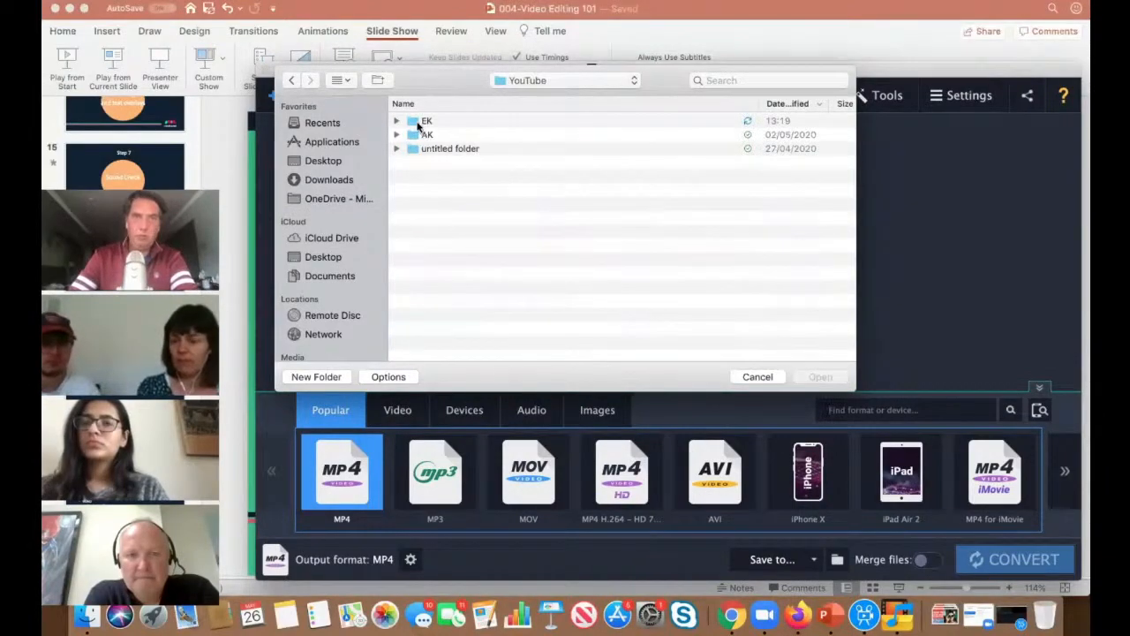
{"action": "left_click", "coordinate": [458, 123]}
{"action": "double_click", "coordinate": [458, 124]}
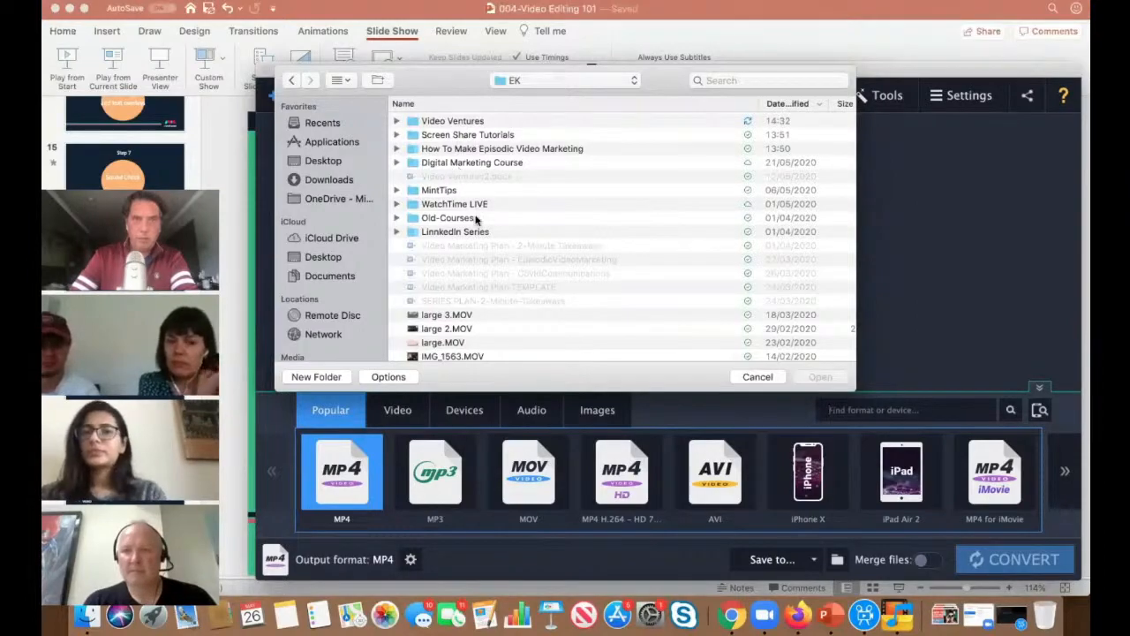
{"action": "double_click", "coordinate": [446, 231]}
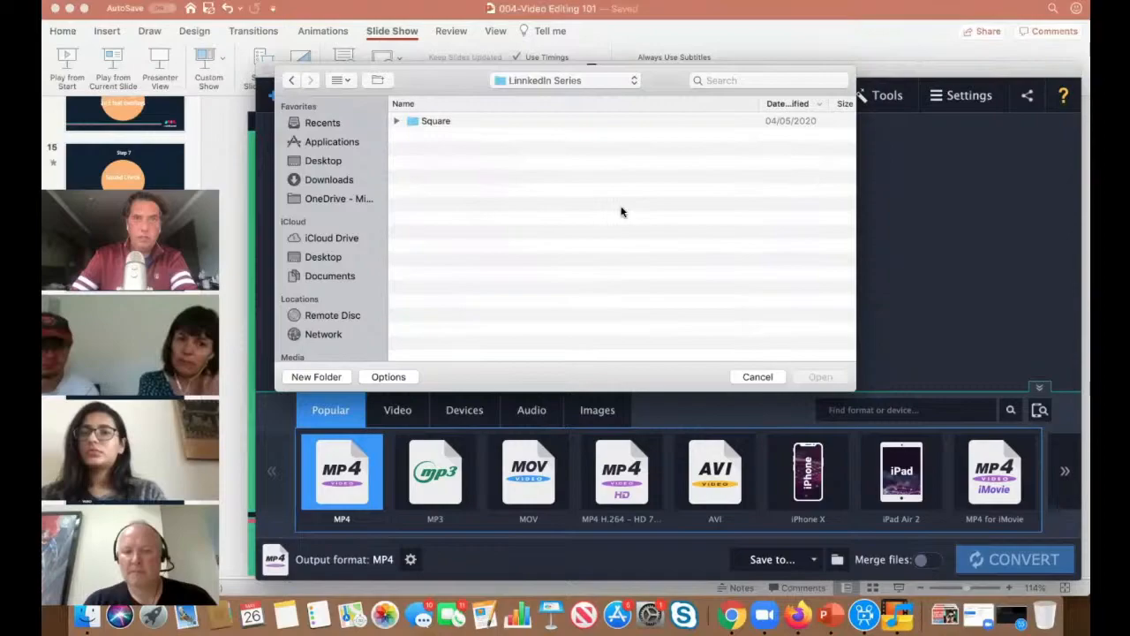
Step: From the OneDrive root, go through _MT_METHOD_BOOK, YouTube, EK and LinnkedIn Series into the Square folder
{"action": "left_click", "coordinate": [327, 198]}
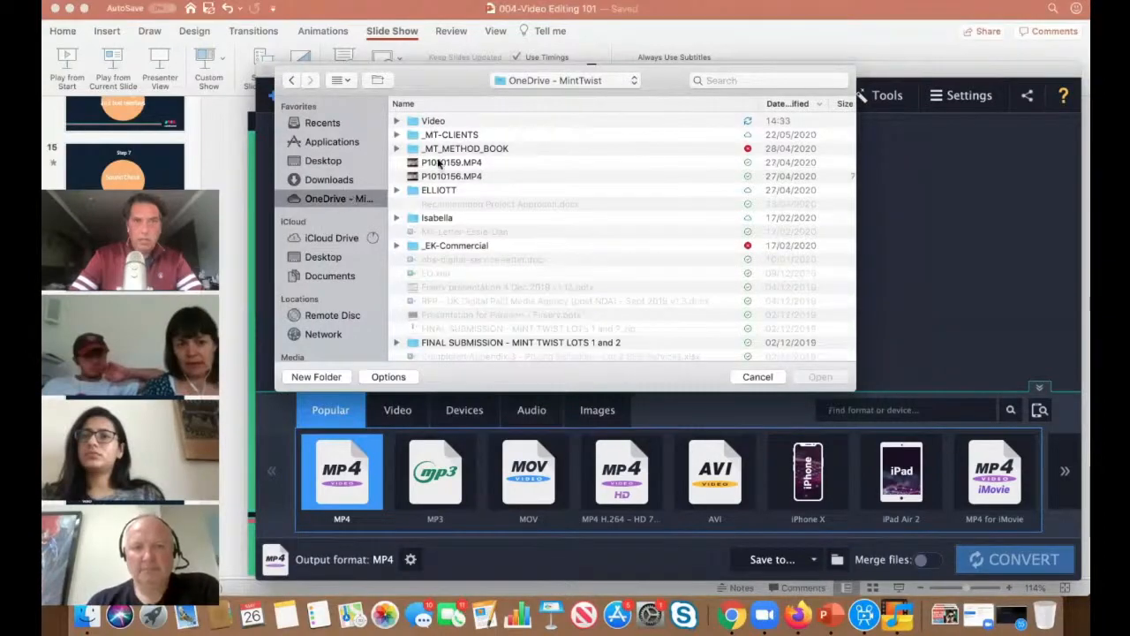
{"action": "left_click", "coordinate": [426, 150]}
{"action": "double_click", "coordinate": [426, 150]}
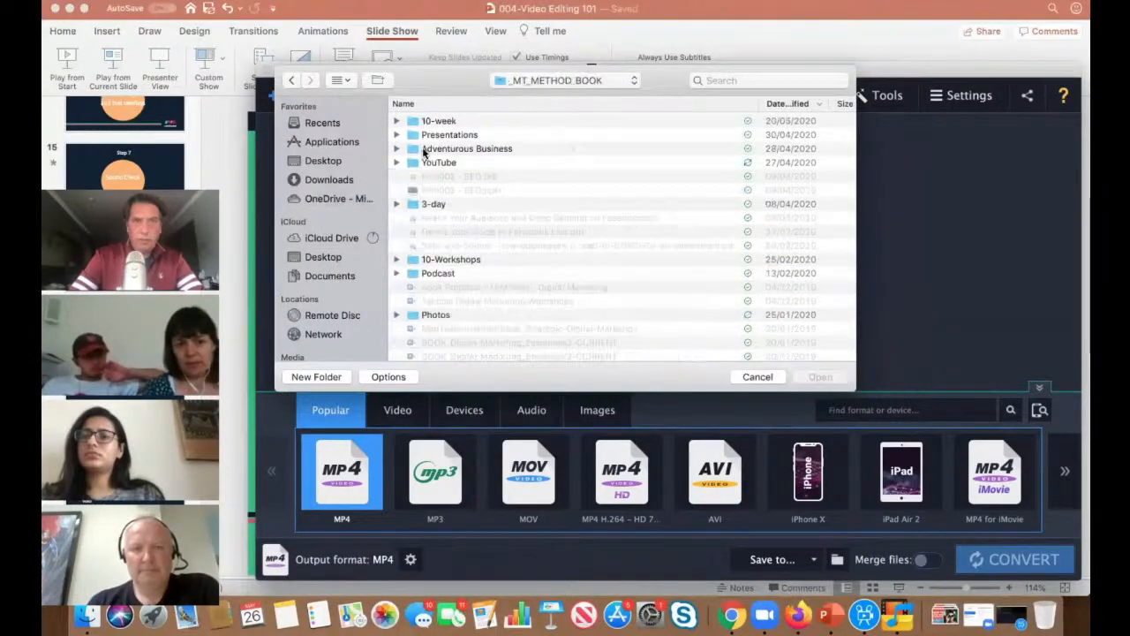
{"action": "left_click", "coordinate": [415, 163]}
{"action": "double_click", "coordinate": [415, 163]}
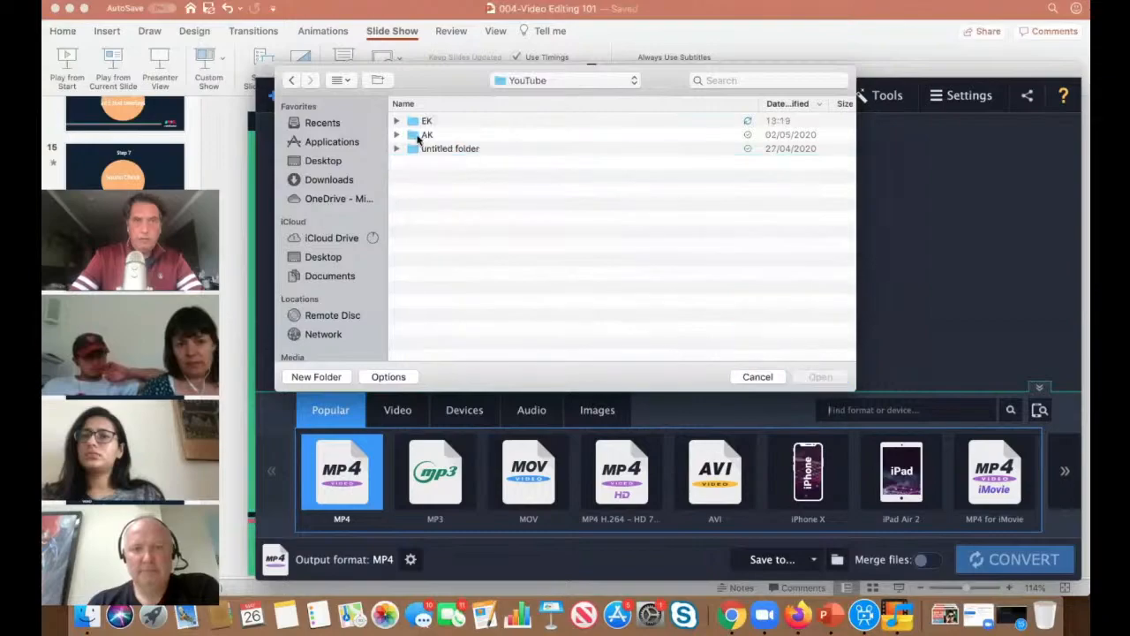
{"action": "double_click", "coordinate": [411, 120]}
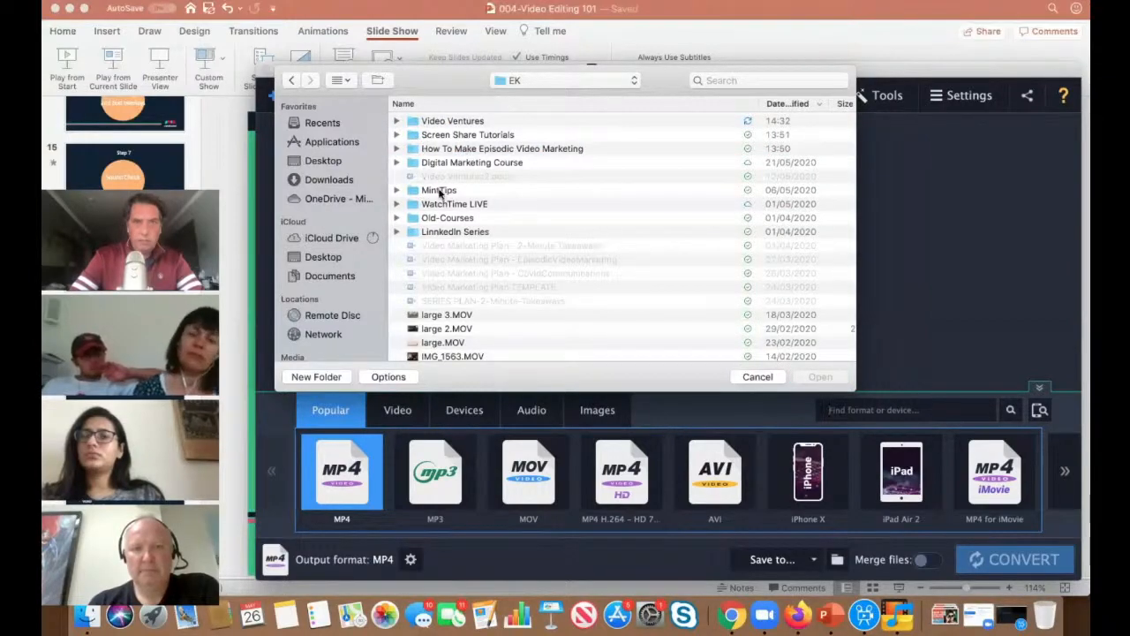
{"action": "left_click", "coordinate": [413, 231]}
{"action": "double_click", "coordinate": [412, 231]}
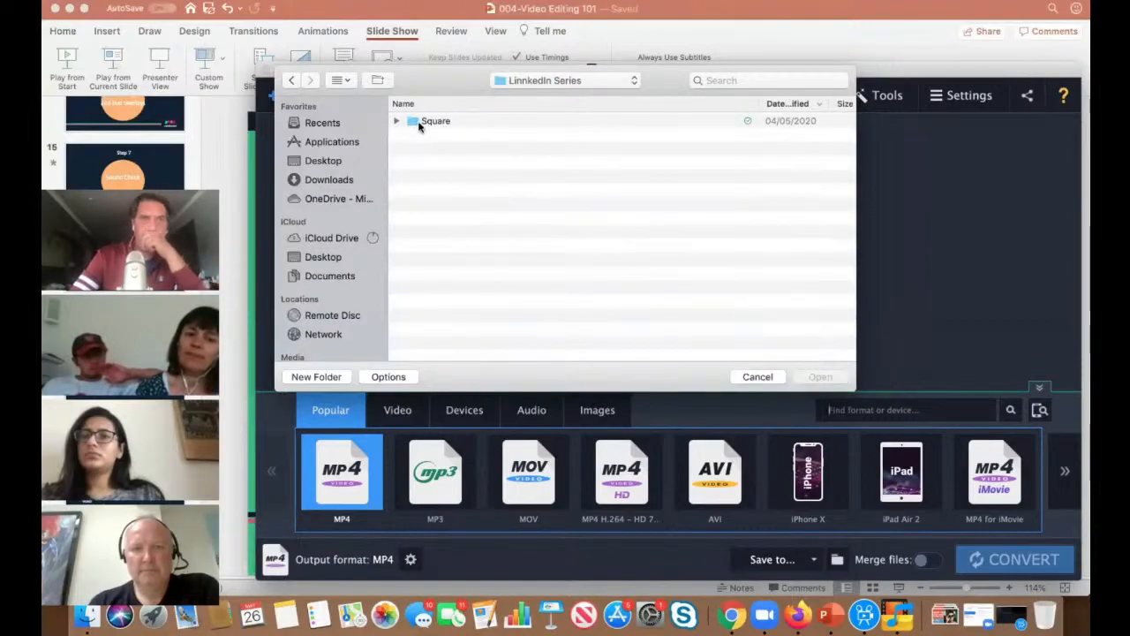
{"action": "left_click", "coordinate": [433, 124]}
{"action": "double_click", "coordinate": [433, 123]}
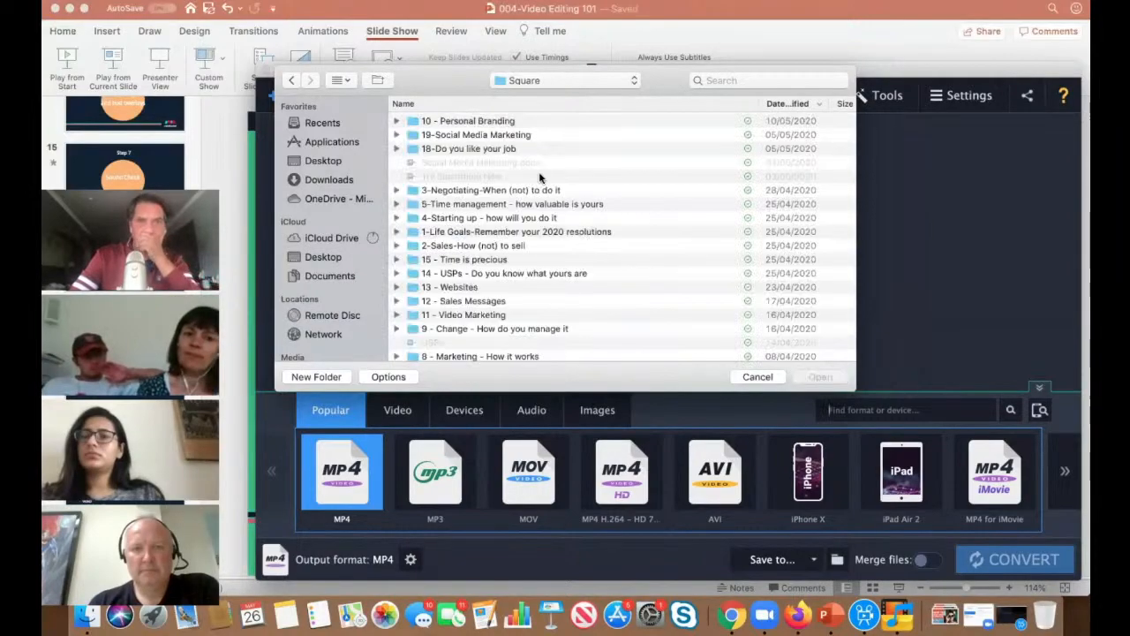
Step: Add 019 - Social Media Marketing .MP4 from the 19-Social Media Marketing folder to the converter
{"action": "double_click", "coordinate": [463, 135]}
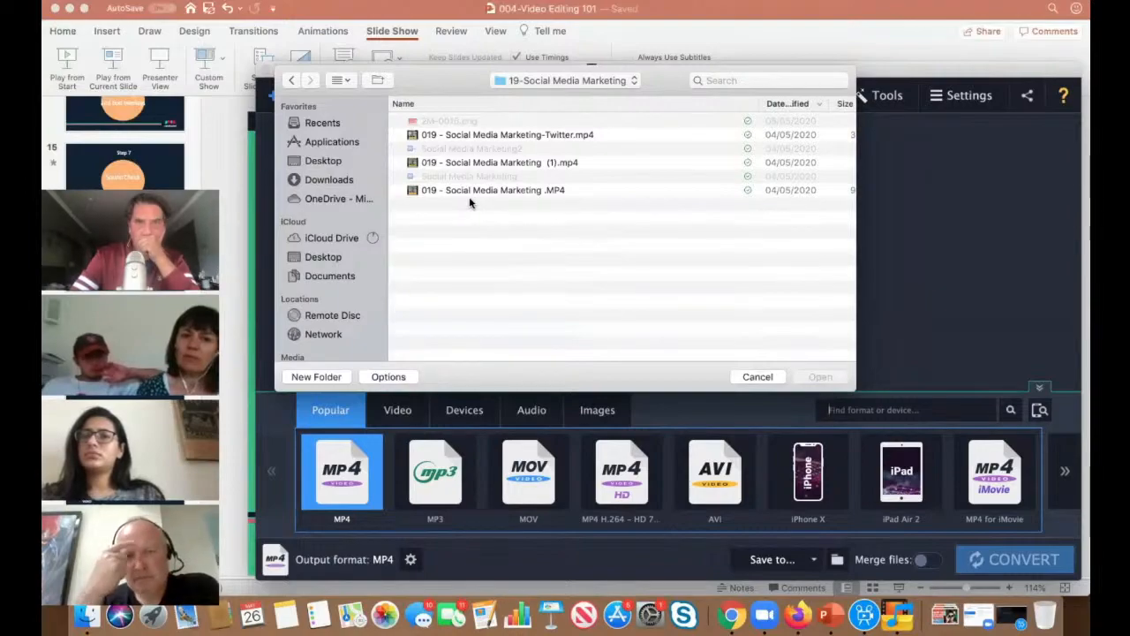
{"action": "left_click", "coordinate": [429, 191]}
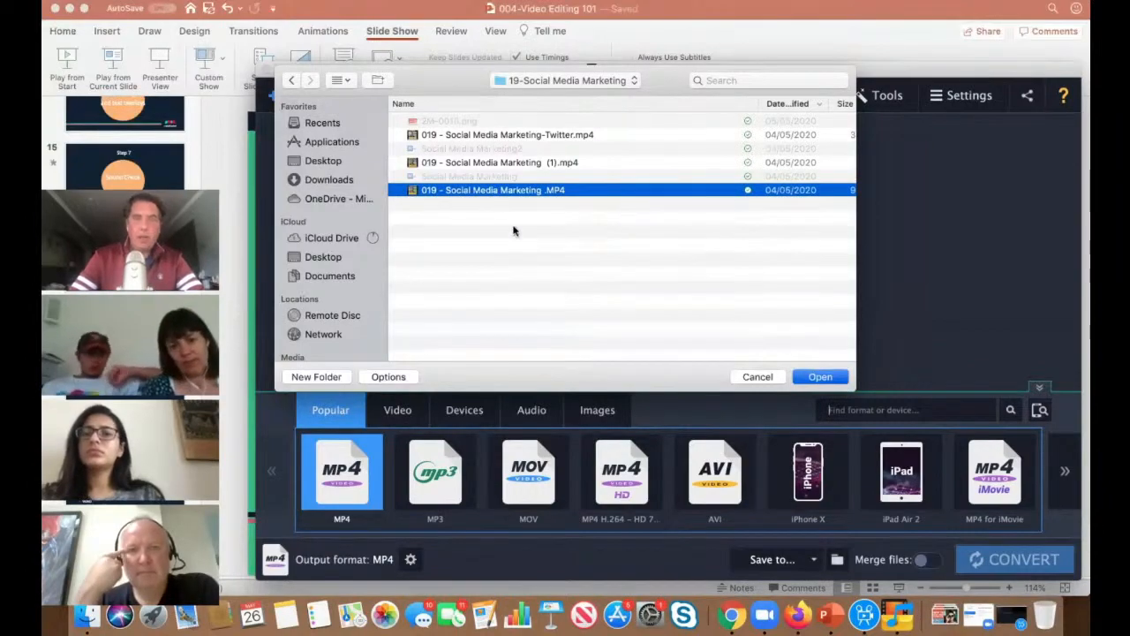
{"action": "key", "text": "Return"}
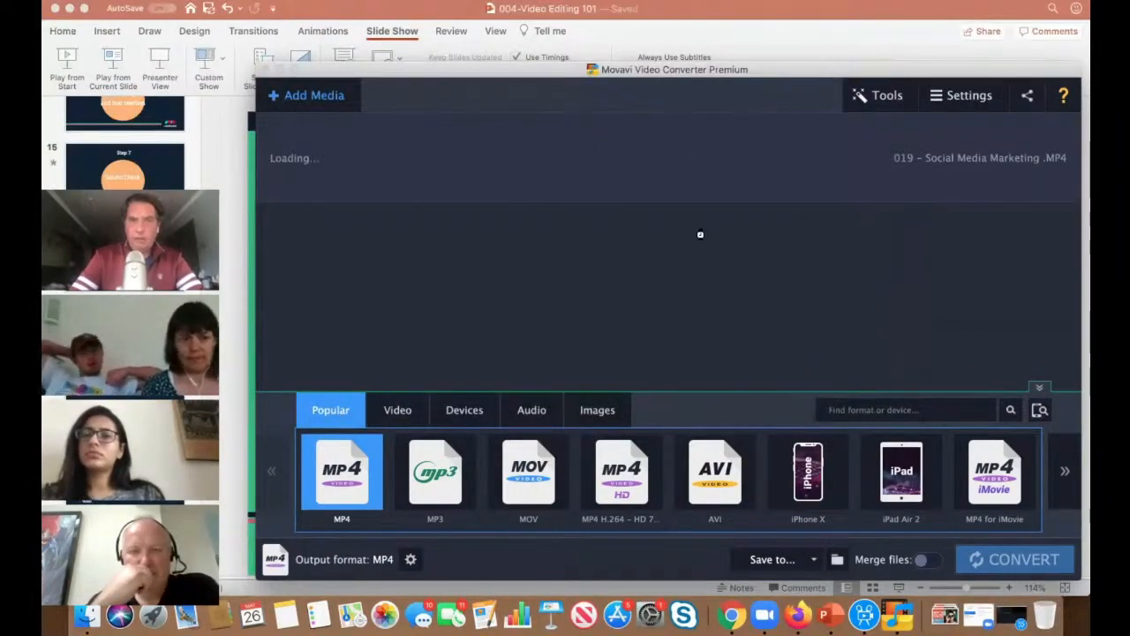
Step: Open the added video for editing and play part of it in the preview, then pause
{"action": "left_click", "coordinate": [1011, 164]}
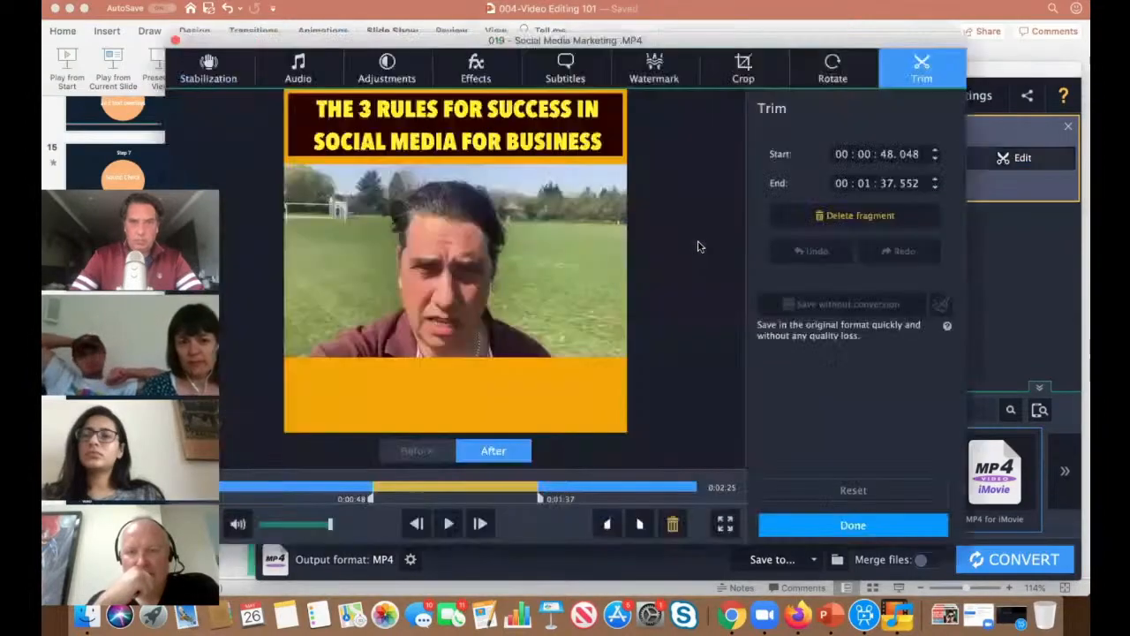
{"action": "left_click", "coordinate": [449, 523]}
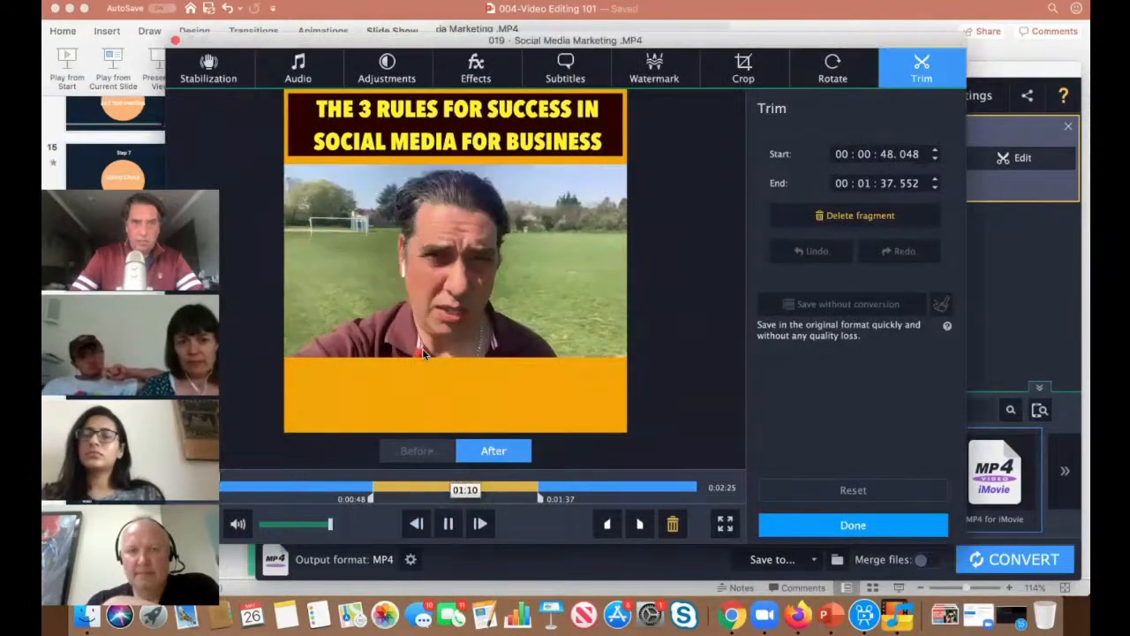
{"action": "left_click", "coordinate": [449, 524]}
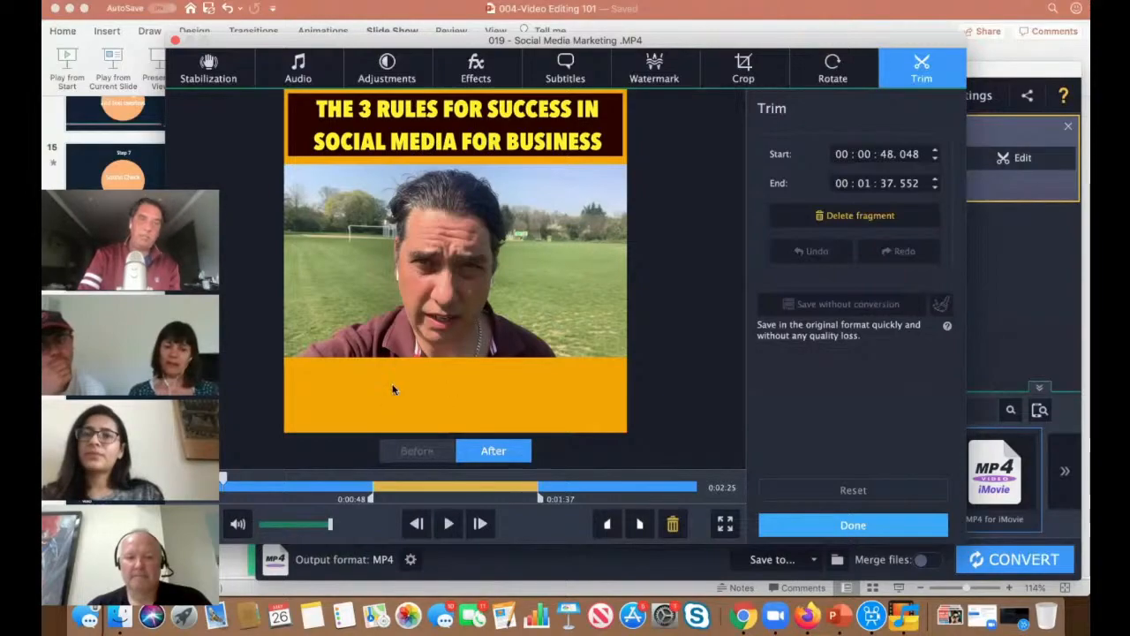
Step: Embed oHqePa_1587801647.srt from Downloads as the video's subtitles and preview them briefly
{"action": "left_click", "coordinate": [565, 66]}
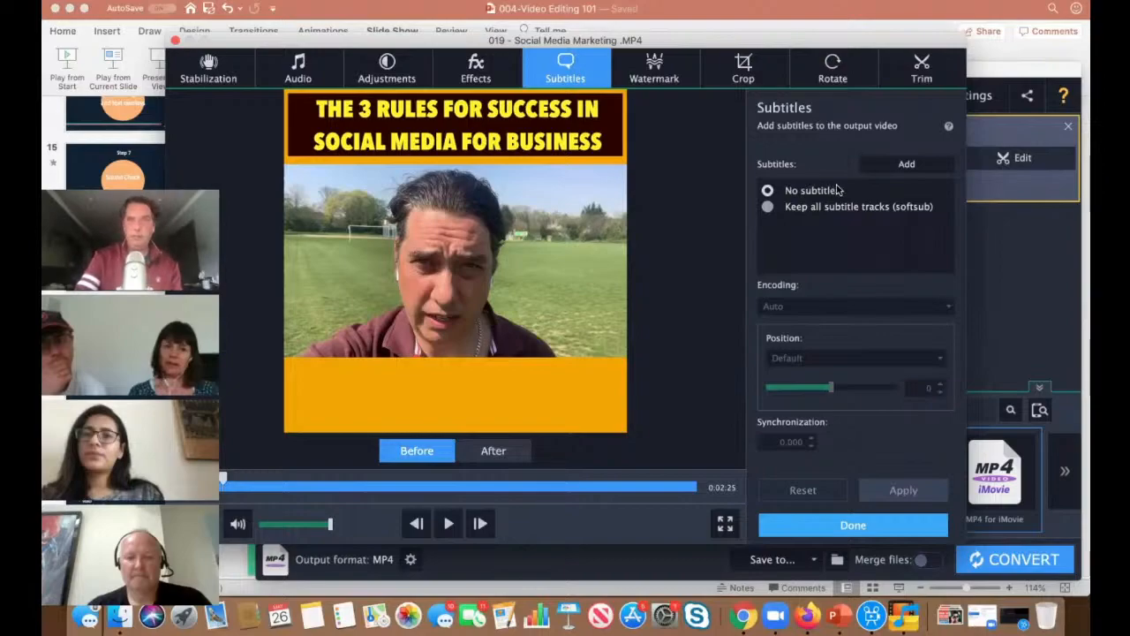
{"action": "left_click", "coordinate": [894, 170]}
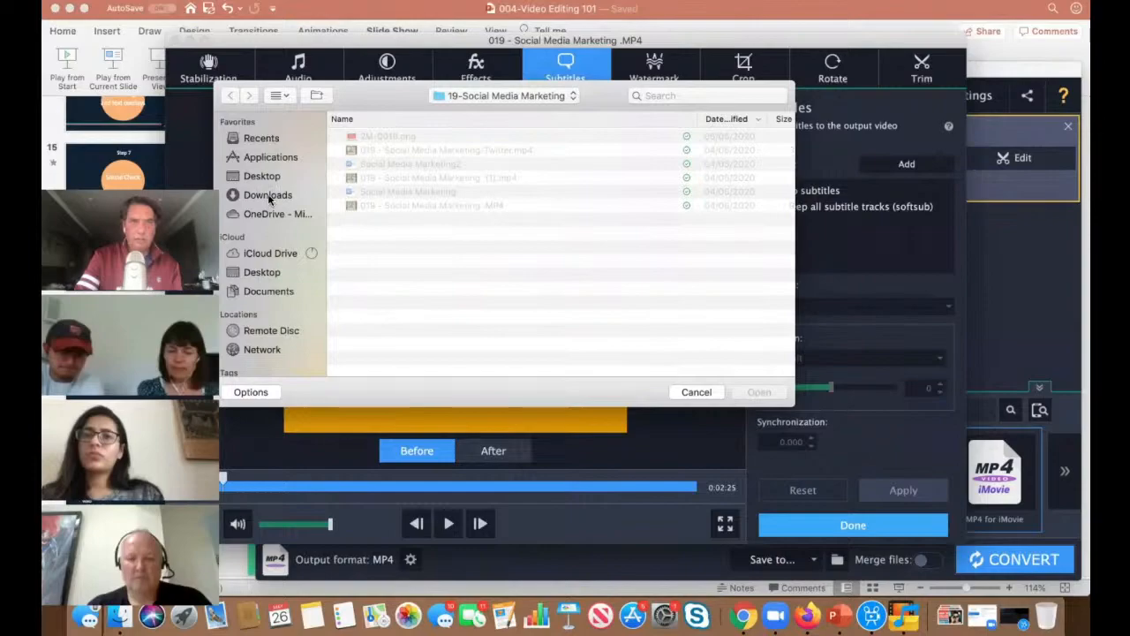
{"action": "scroll", "coordinate": [510, 305], "scroll_direction": "down", "scroll_amount": 10}
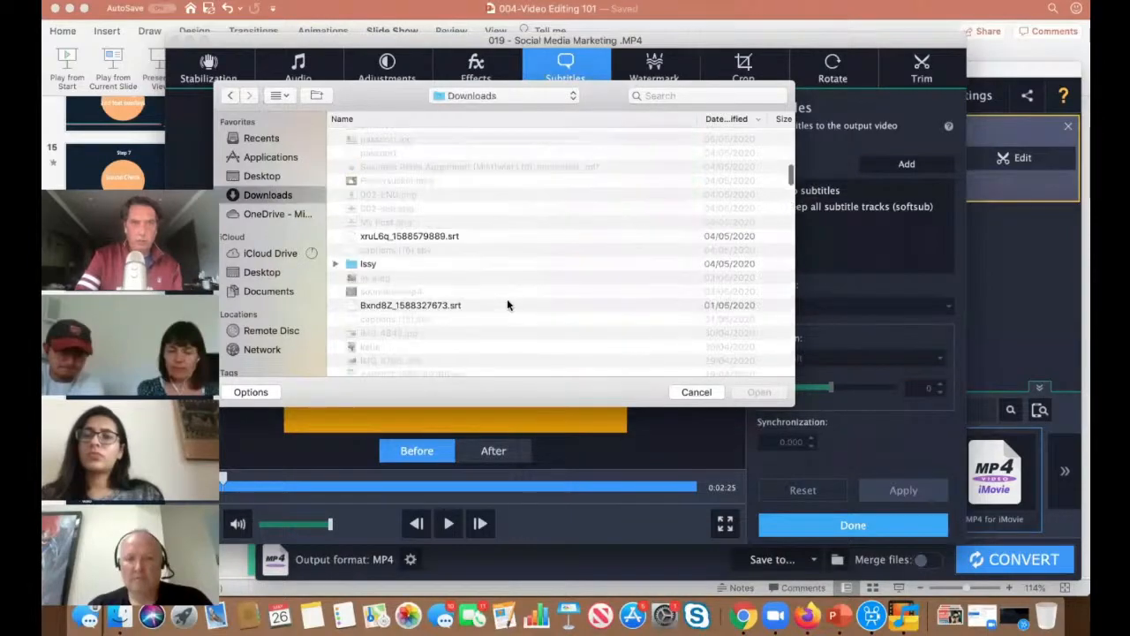
{"action": "scroll", "coordinate": [508, 303], "scroll_direction": "down", "scroll_amount": 10}
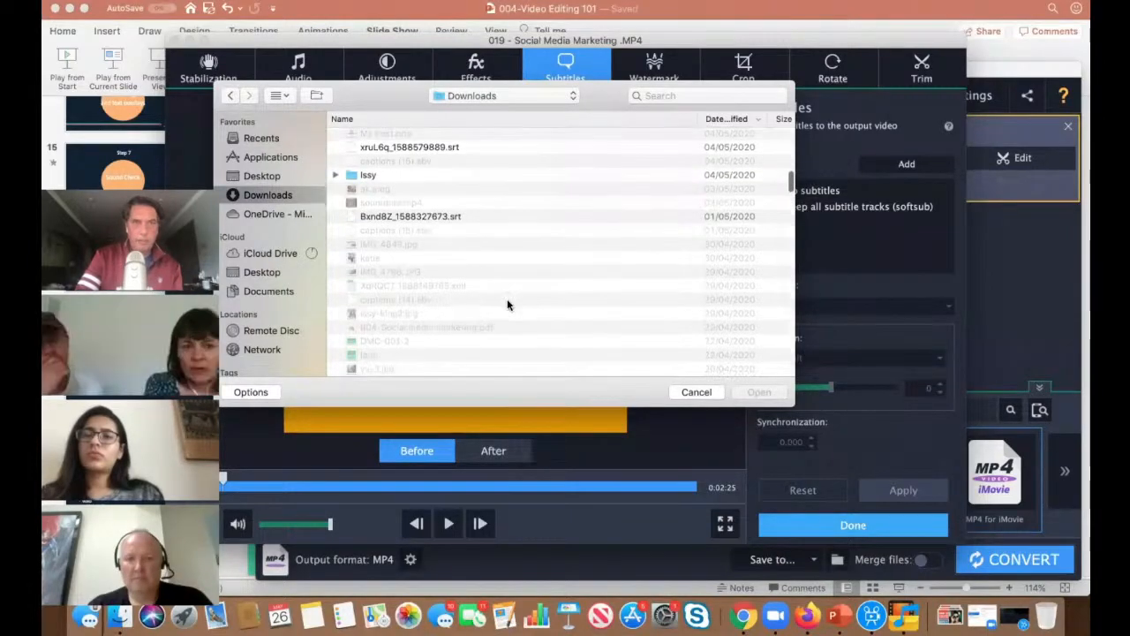
{"action": "scroll", "coordinate": [507, 300], "scroll_direction": "down", "scroll_amount": 5}
{"action": "scroll", "coordinate": [506, 298], "scroll_direction": "up", "scroll_amount": 2}
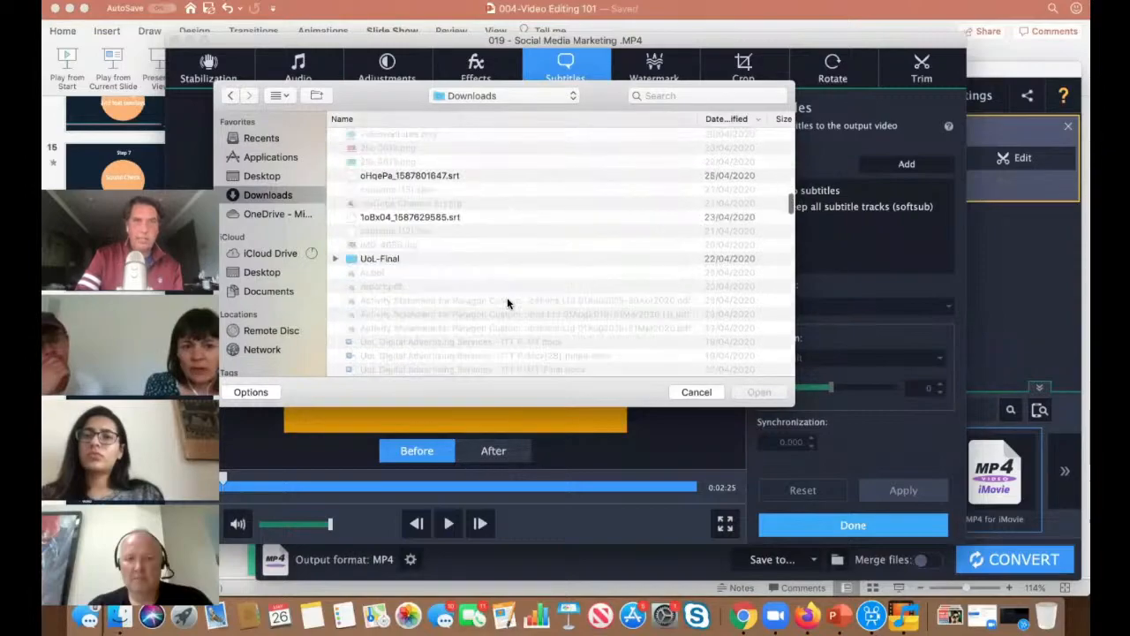
{"action": "left_click", "coordinate": [367, 181]}
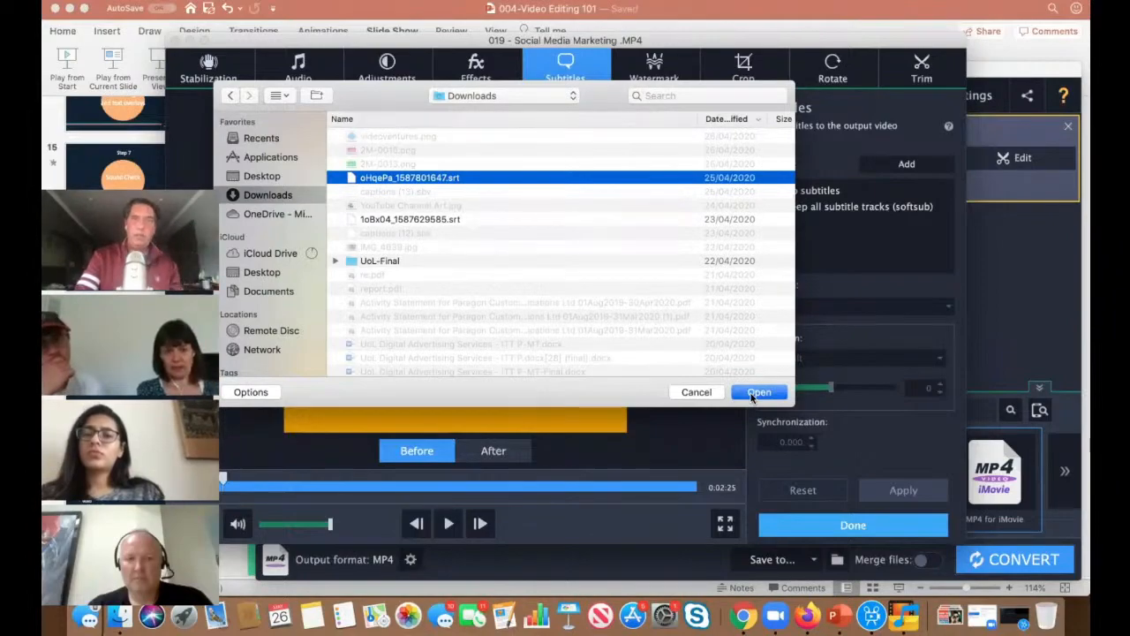
{"action": "left_click", "coordinate": [758, 392]}
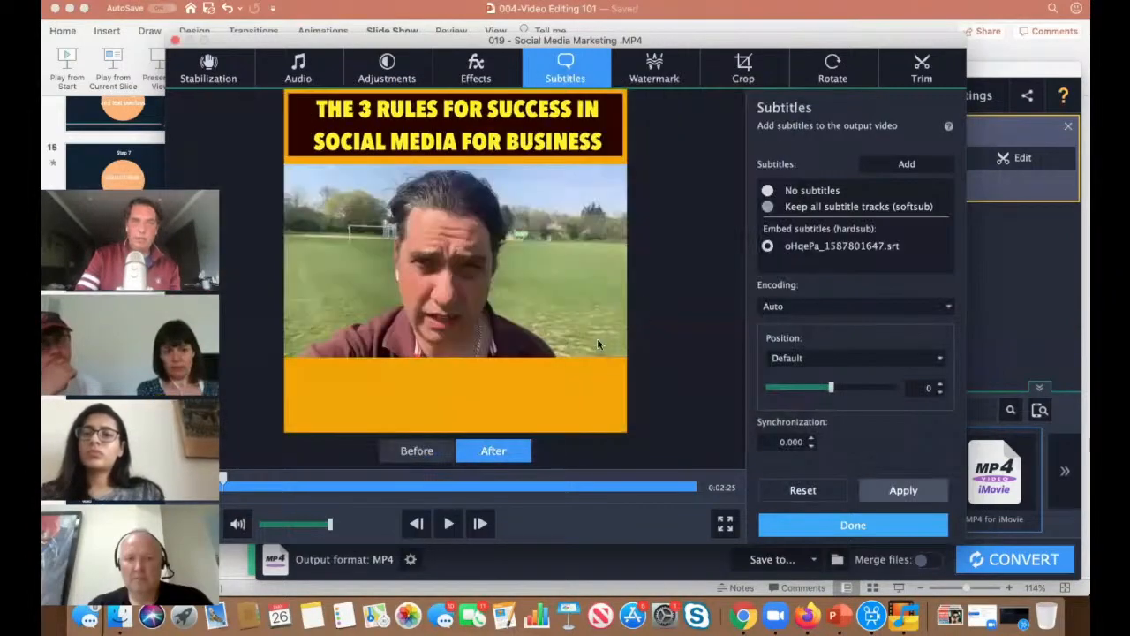
{"action": "left_click", "coordinate": [450, 522]}
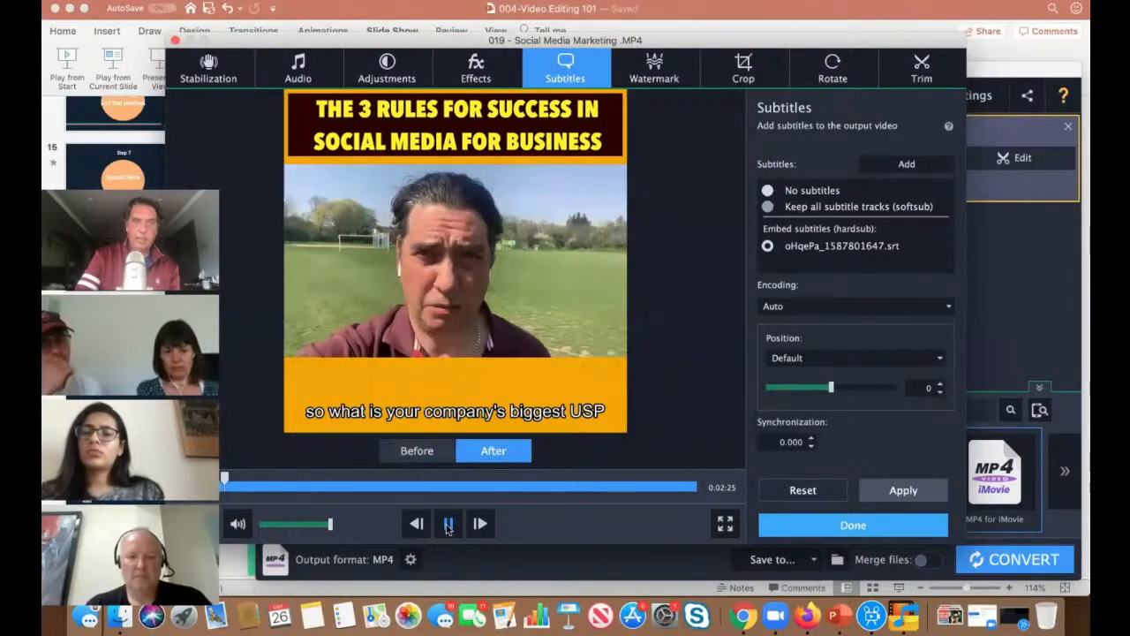
{"action": "left_click", "coordinate": [449, 524]}
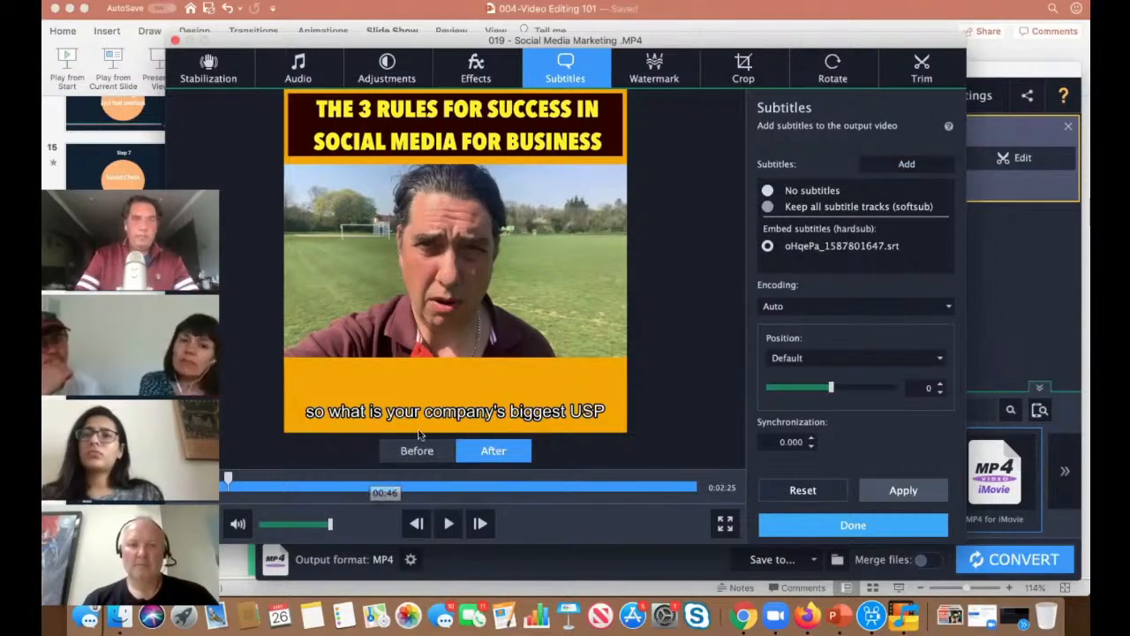
Step: Switch to Finder and search the Downloads folder for *.SRT
{"action": "left_click", "coordinate": [122, 618]}
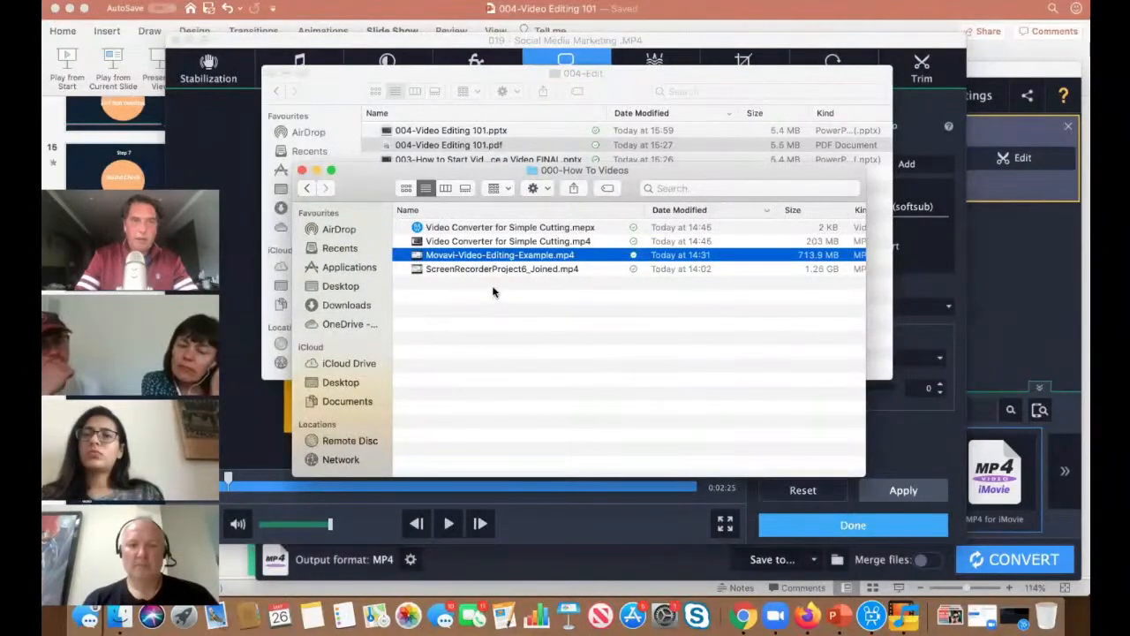
{"action": "left_click", "coordinate": [334, 95]}
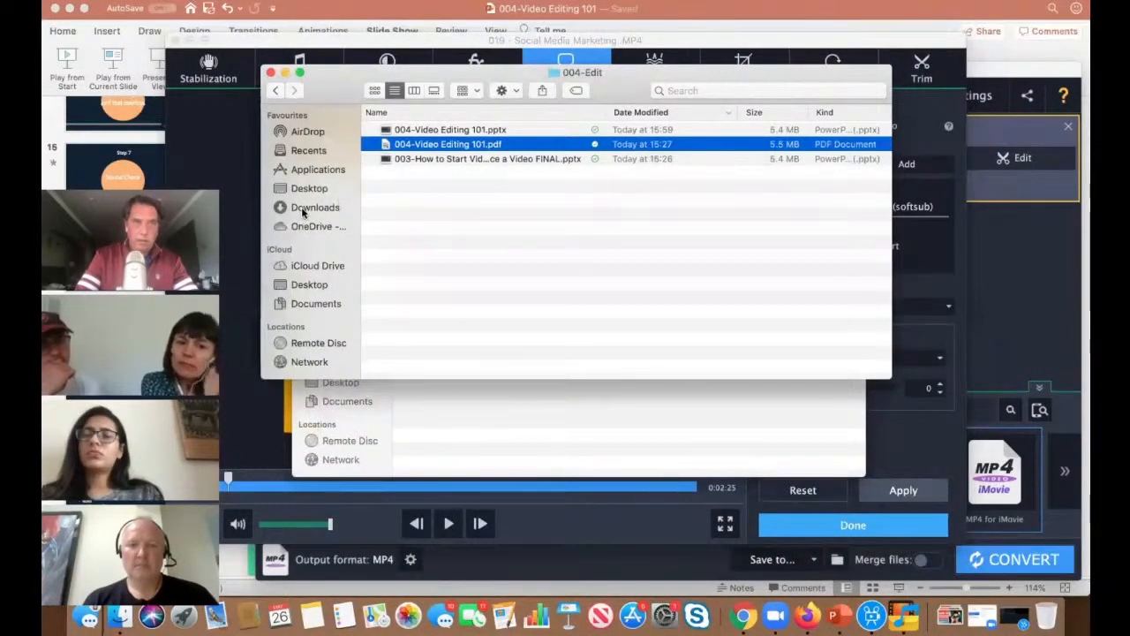
{"action": "left_click", "coordinate": [315, 207]}
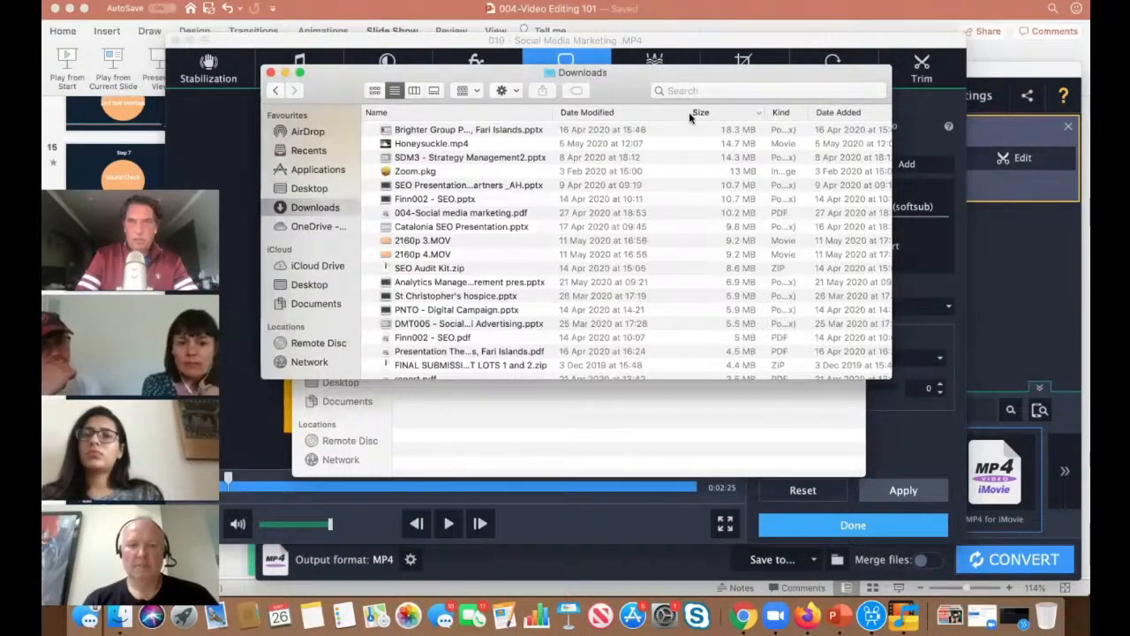
{"action": "left_click", "coordinate": [681, 90]}
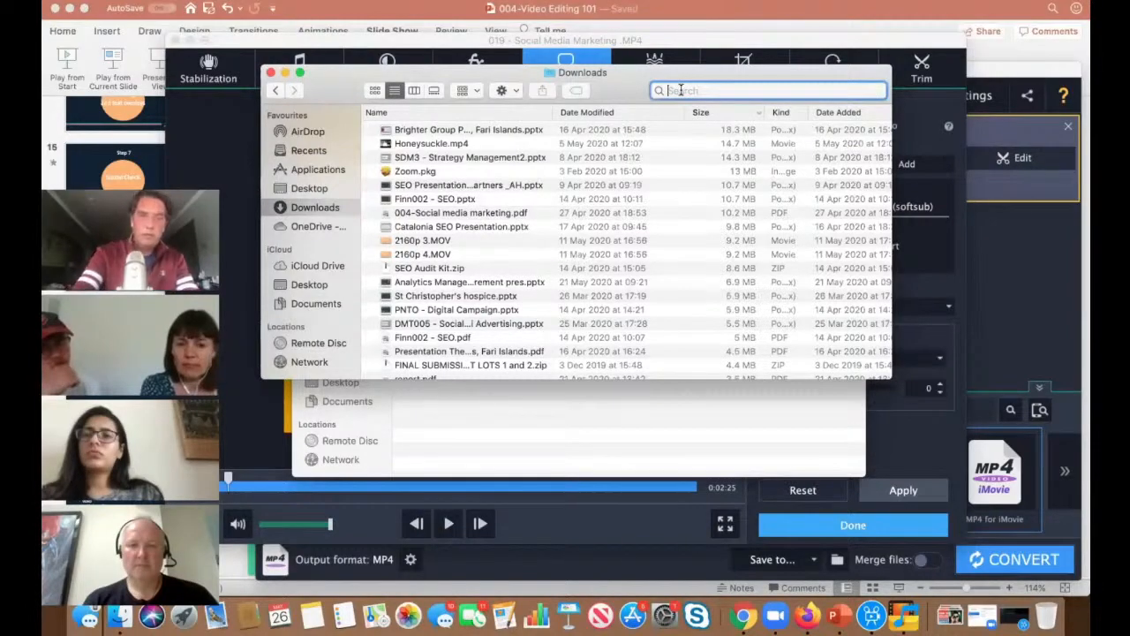
{"action": "type", "text": "*"}
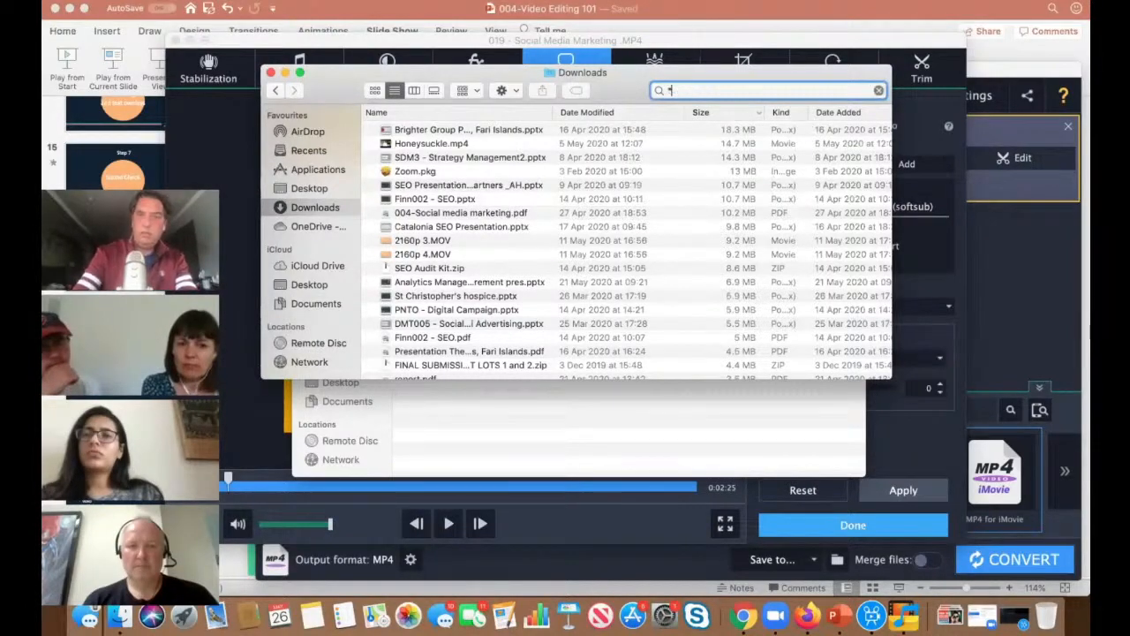
{"action": "type", "text": ".SRT"}
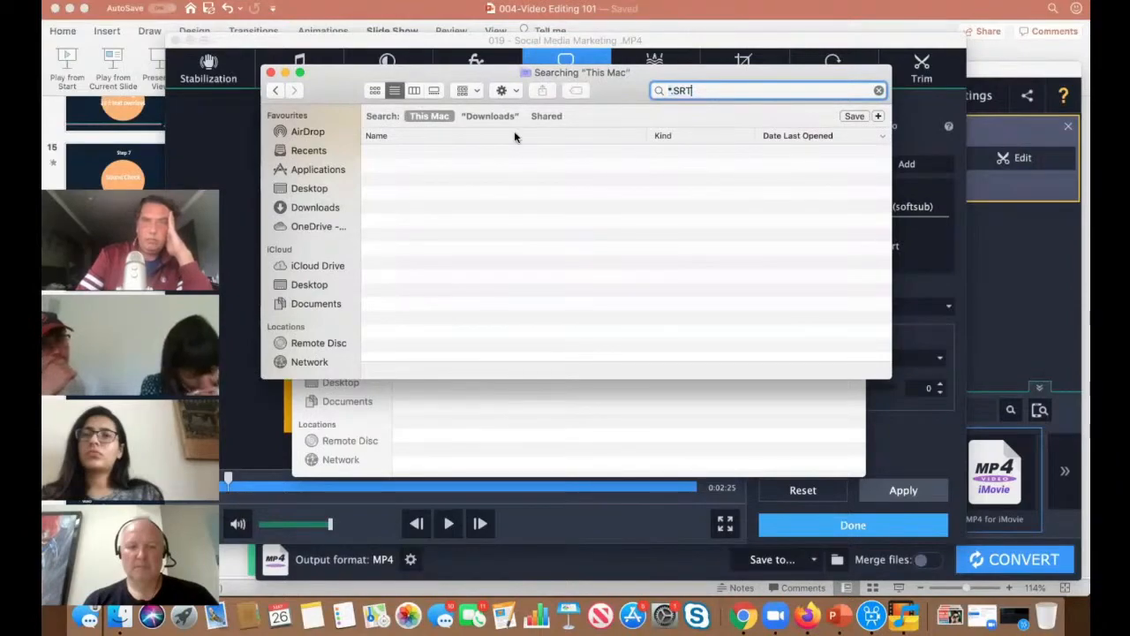
{"action": "left_click", "coordinate": [488, 117]}
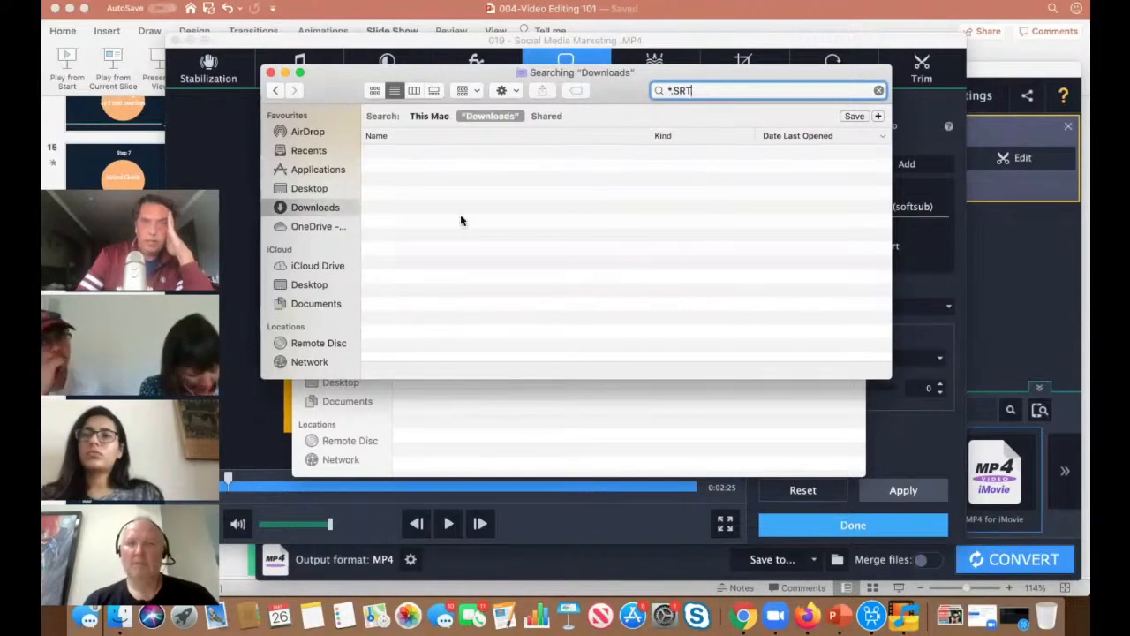
Step: Return to the full Downloads listing, sort the files by kind and look for the .srt subtitle files
{"action": "left_click", "coordinate": [299, 206]}
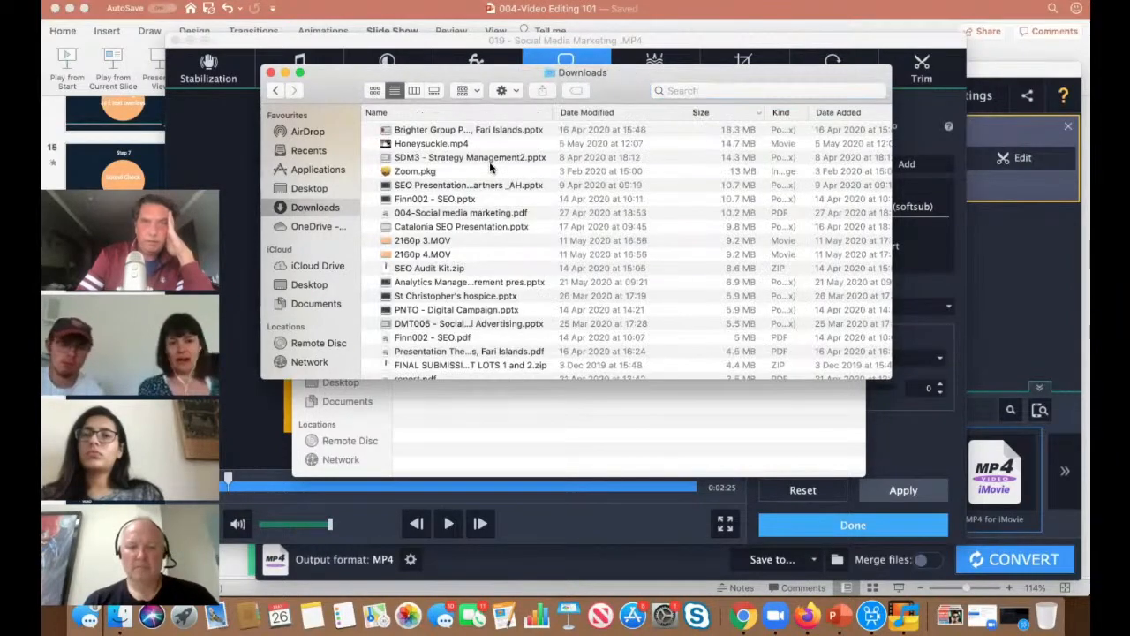
{"action": "left_click", "coordinate": [430, 113]}
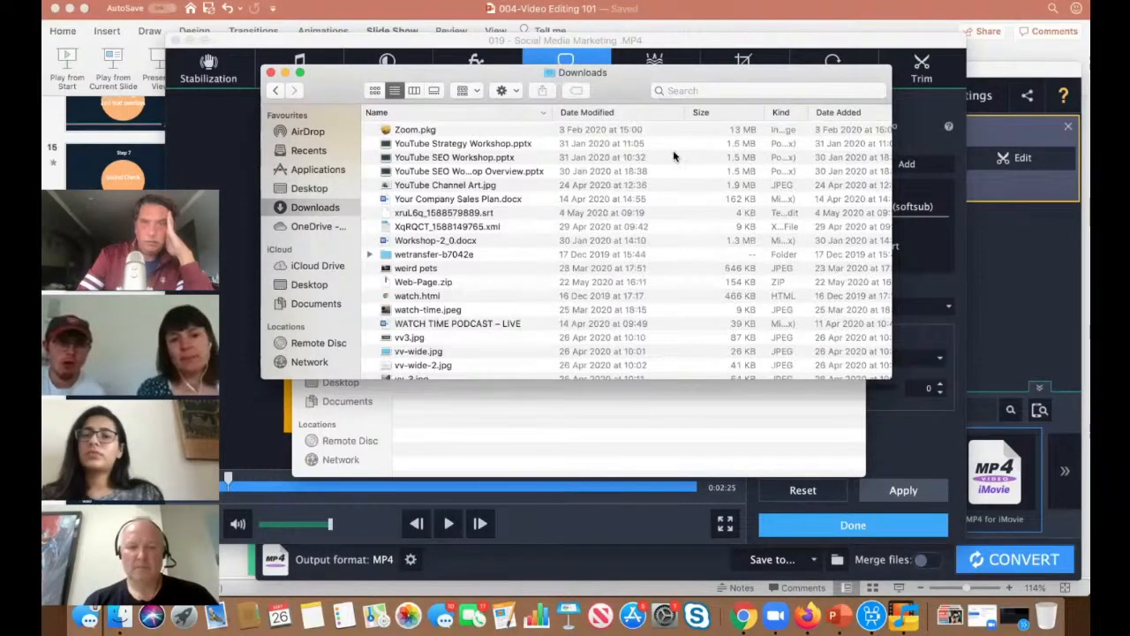
{"action": "left_click", "coordinate": [780, 113]}
{"action": "scroll", "coordinate": [658, 265], "scroll_direction": "down", "scroll_amount": 5}
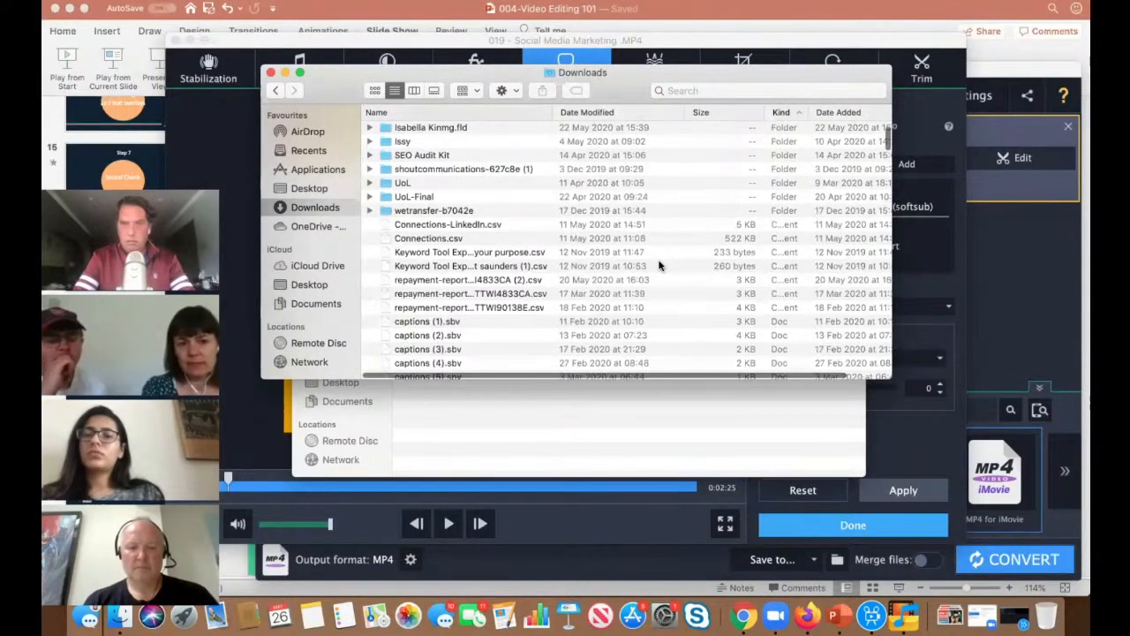
{"action": "scroll", "coordinate": [657, 265], "scroll_direction": "down", "scroll_amount": 5}
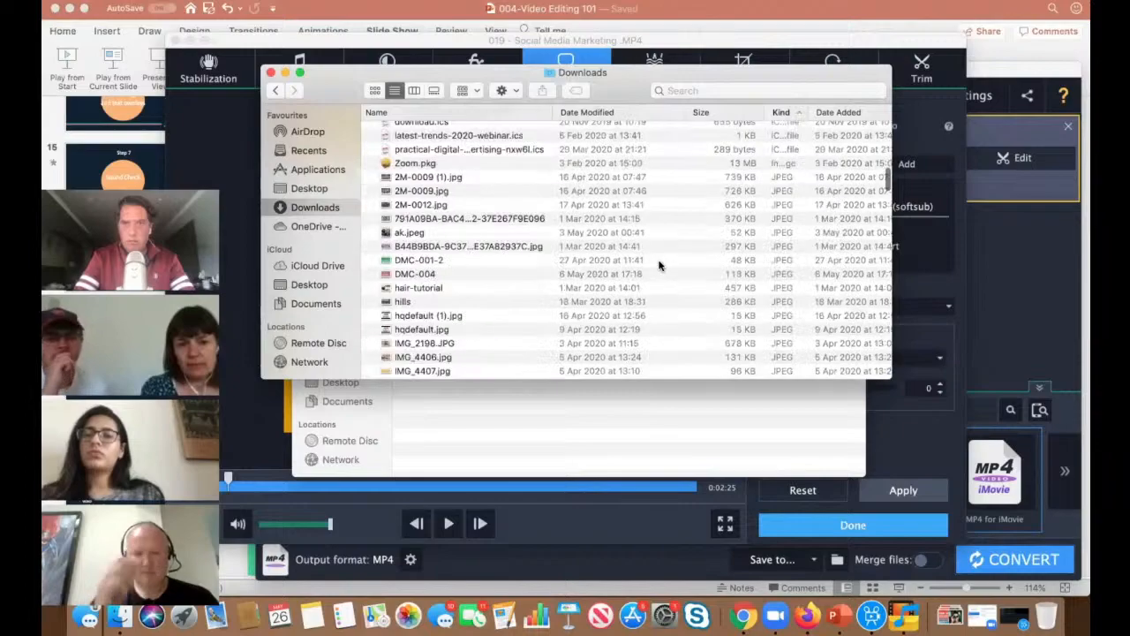
{"action": "scroll", "coordinate": [657, 265], "scroll_direction": "down", "scroll_amount": 5}
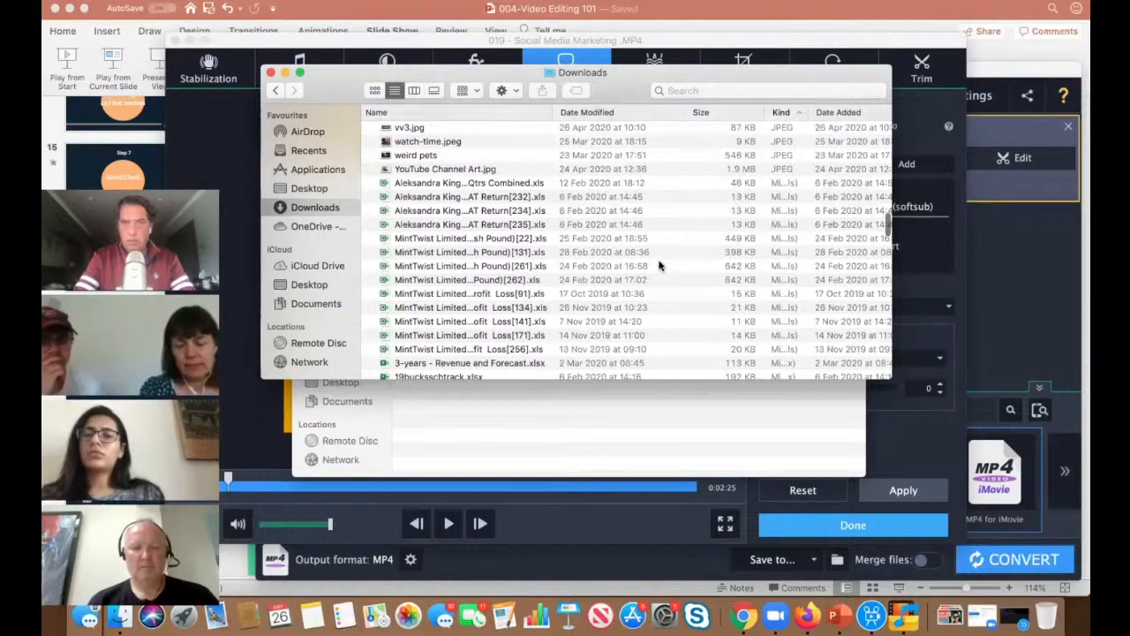
{"action": "scroll", "coordinate": [658, 265], "scroll_direction": "down", "scroll_amount": 5}
{"action": "scroll", "coordinate": [657, 264], "scroll_direction": "down", "scroll_amount": 5}
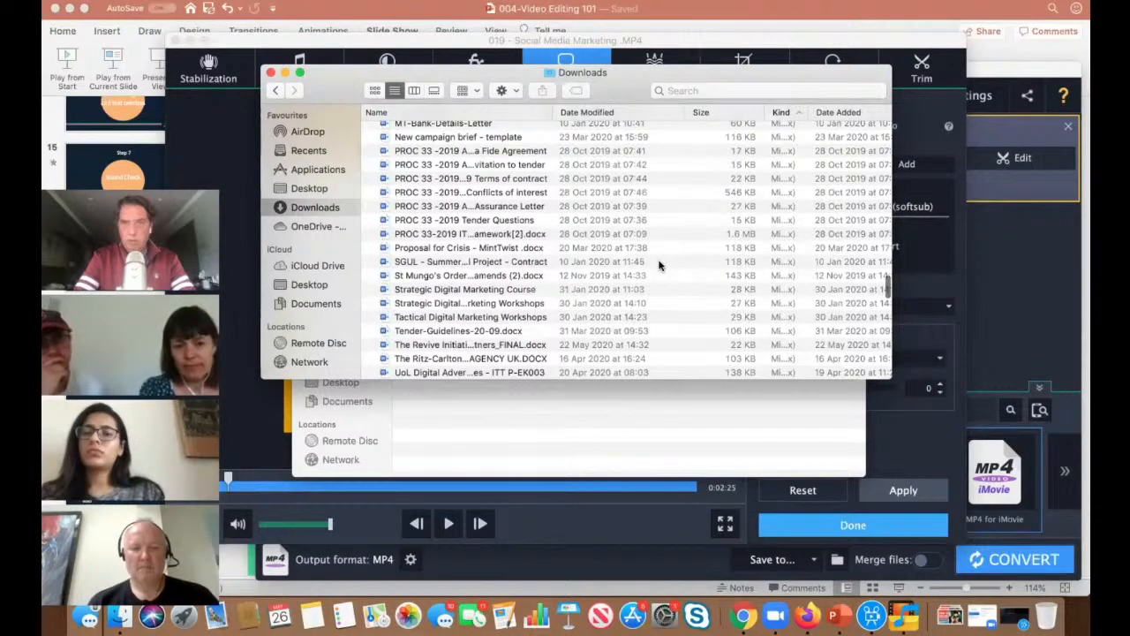
{"action": "scroll", "coordinate": [658, 264], "scroll_direction": "down", "scroll_amount": 5}
{"action": "scroll", "coordinate": [657, 264], "scroll_direction": "down", "scroll_amount": 5}
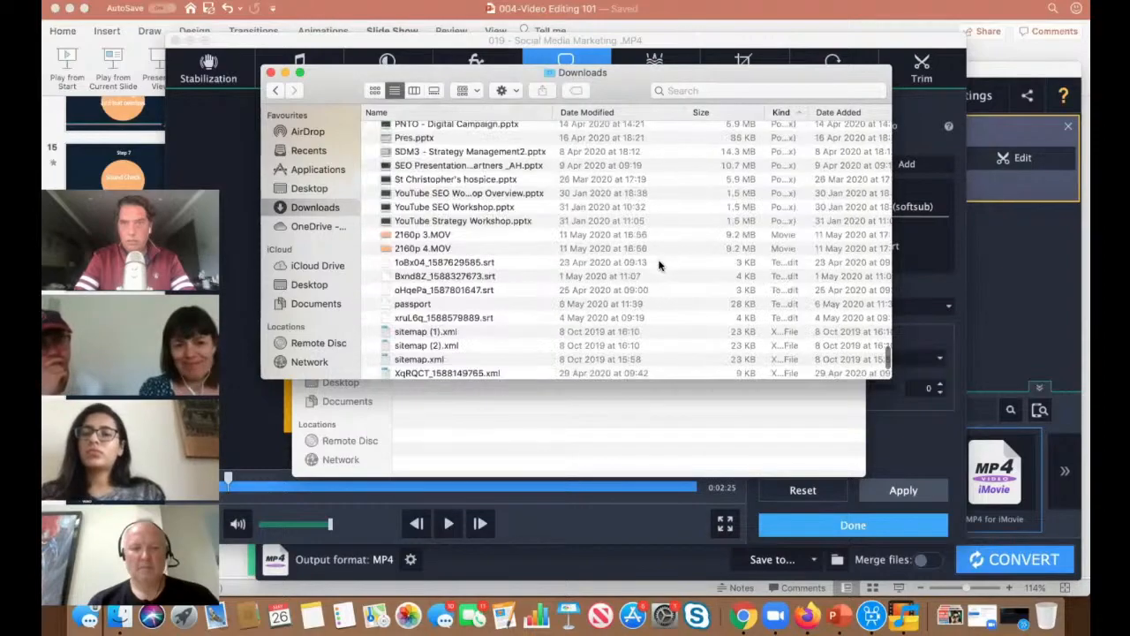
{"action": "scroll", "coordinate": [657, 265], "scroll_direction": "down", "scroll_amount": 5}
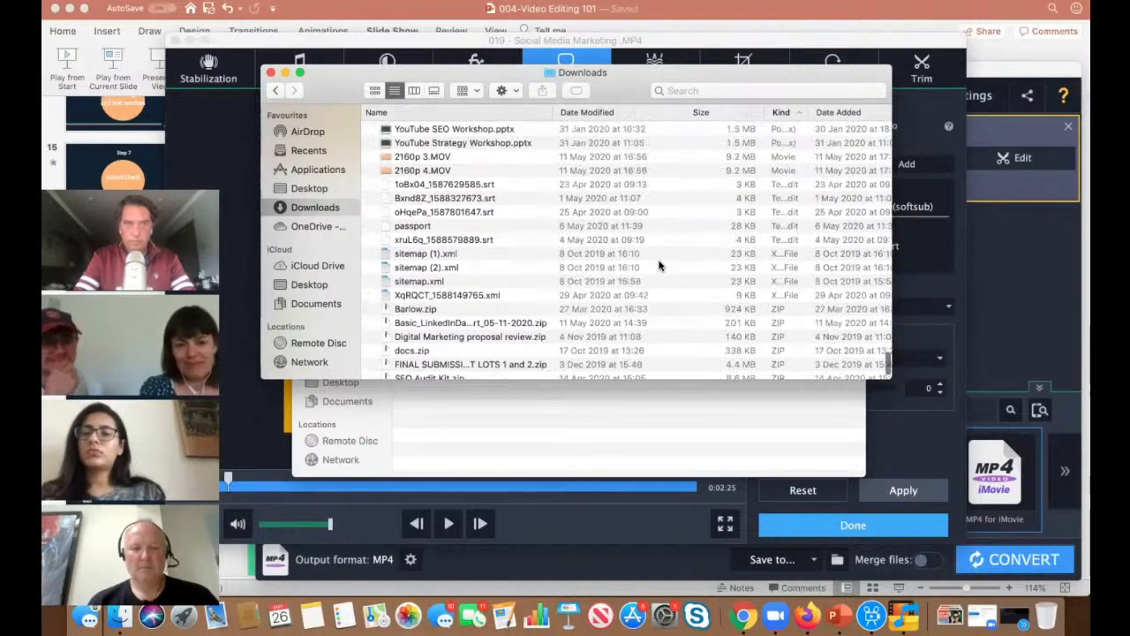
{"action": "scroll", "coordinate": [658, 265], "scroll_direction": "down", "scroll_amount": 2}
Step: Open 1oBx04_1587629585.srt in TextEdit, move its window clear, and highlight the first caption's timecode line and text
{"action": "left_click", "coordinate": [419, 159]}
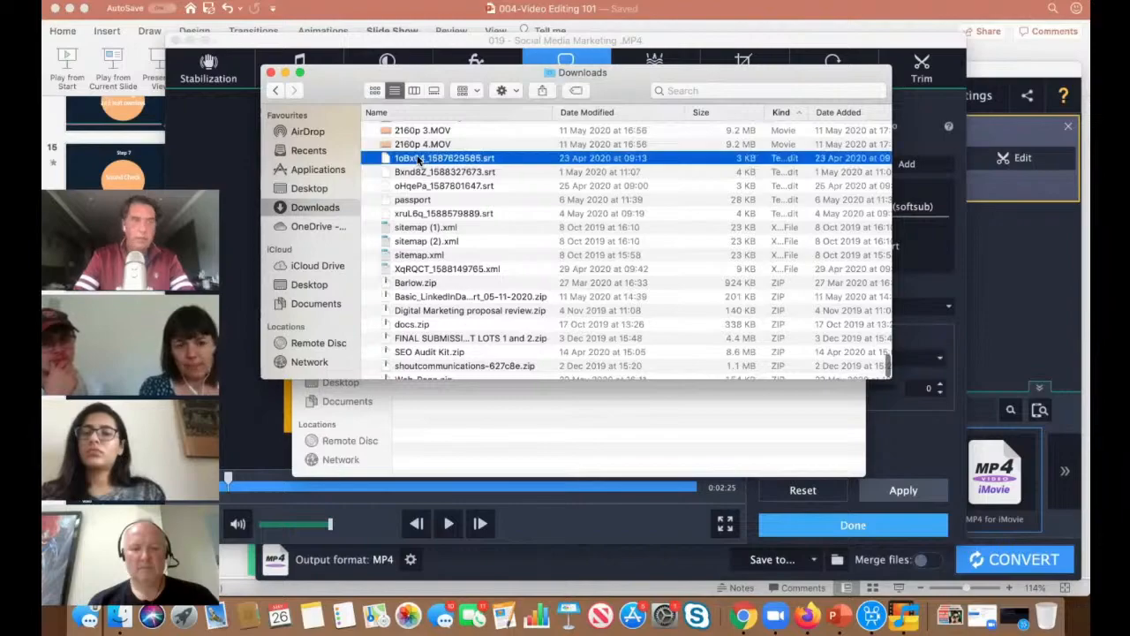
{"action": "right_click", "coordinate": [419, 159]}
{"action": "mouse_move", "coordinate": [472, 177]}
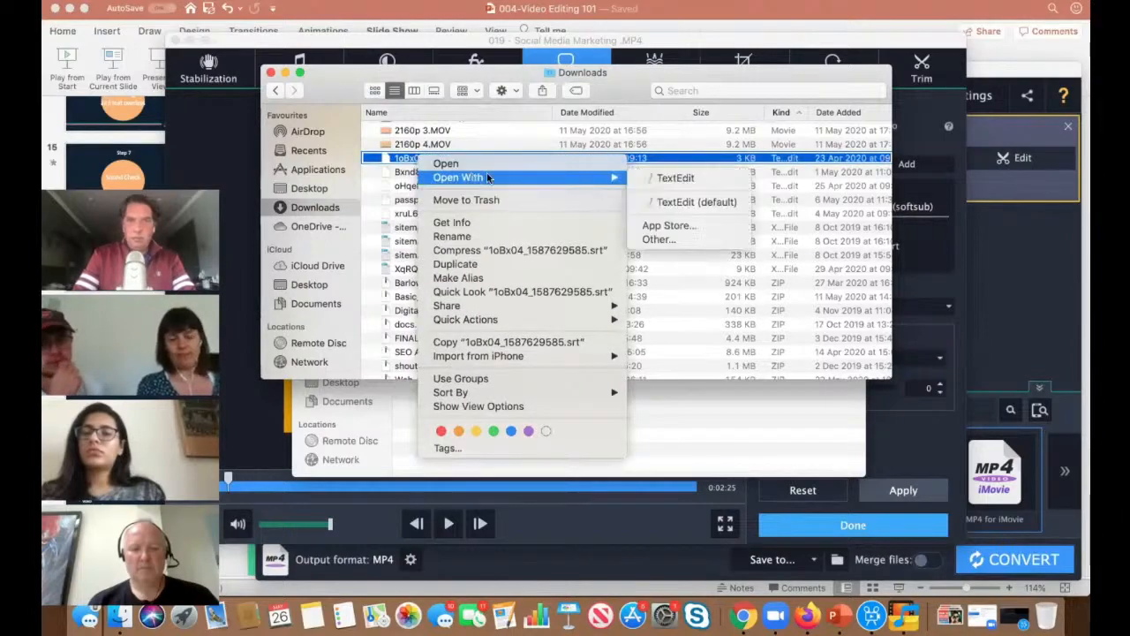
{"action": "left_click", "coordinate": [664, 183]}
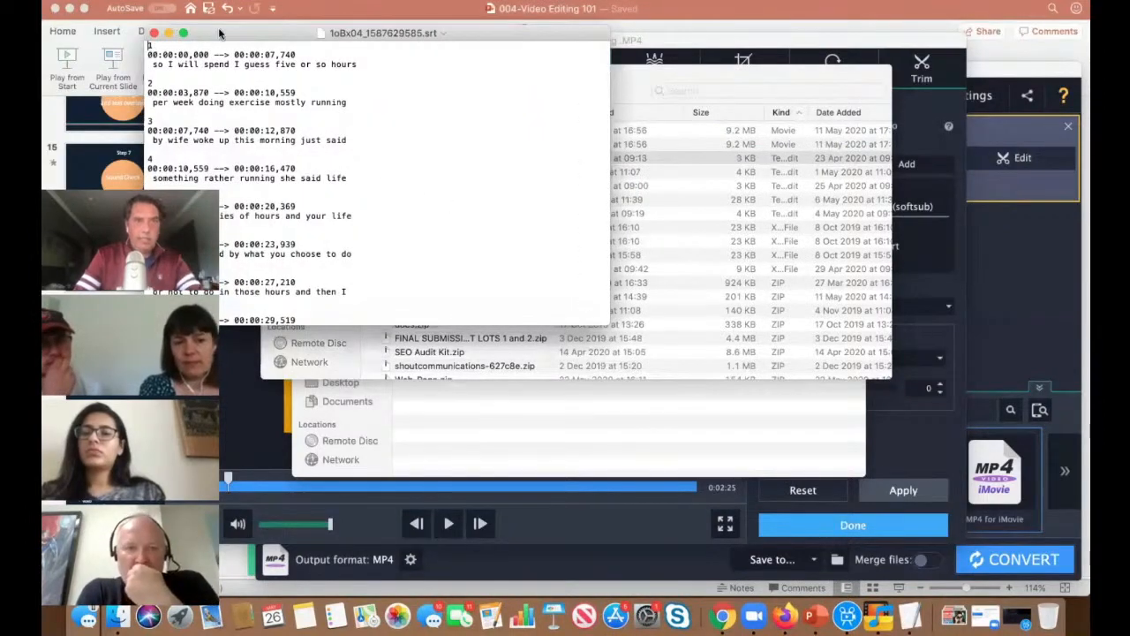
{"action": "left_click_drag", "start_coordinate": [309, 71], "coordinate": [349, 196]}
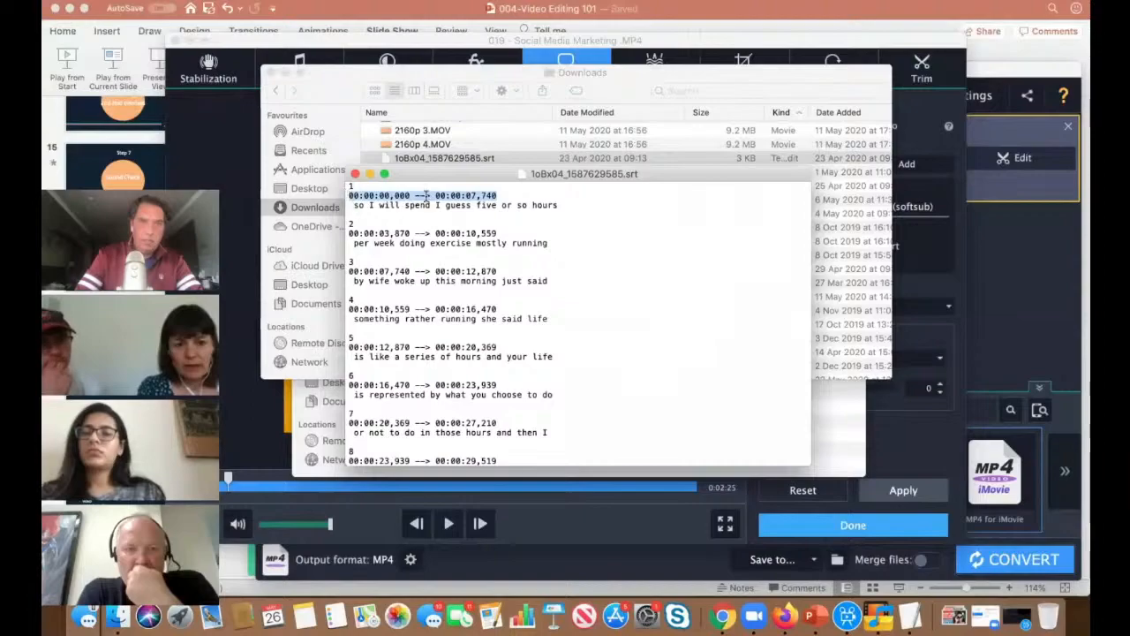
{"action": "left_click_drag", "start_coordinate": [566, 207], "coordinate": [367, 209]}
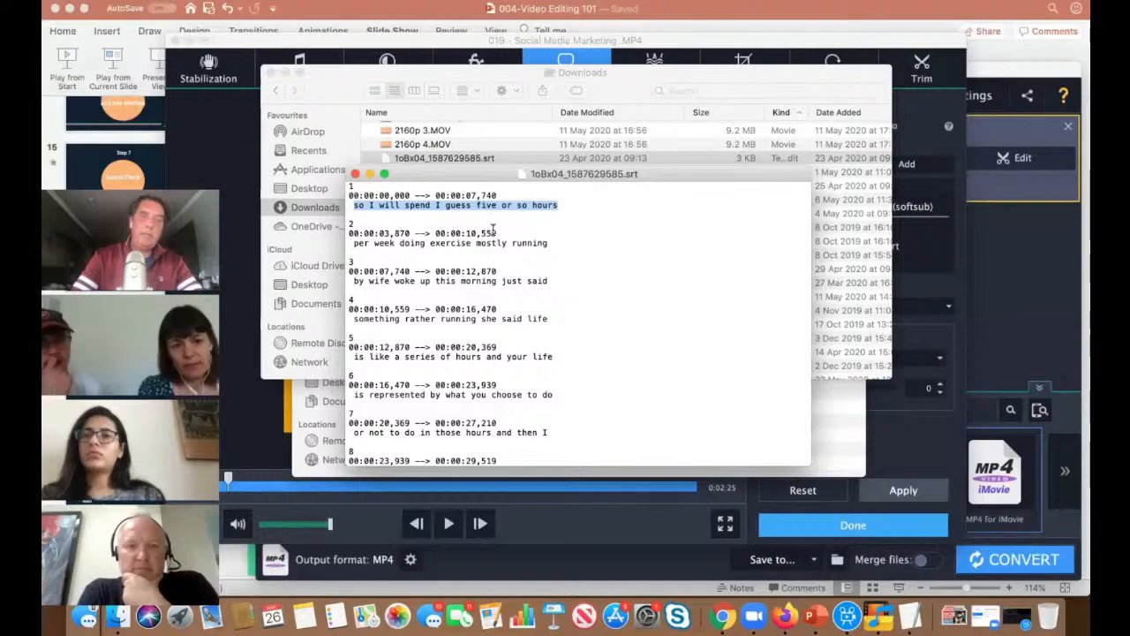
Step: Switch to Chrome and check which account is signed in on the YouTube Creator Academy page
{"action": "left_click", "coordinate": [722, 616]}
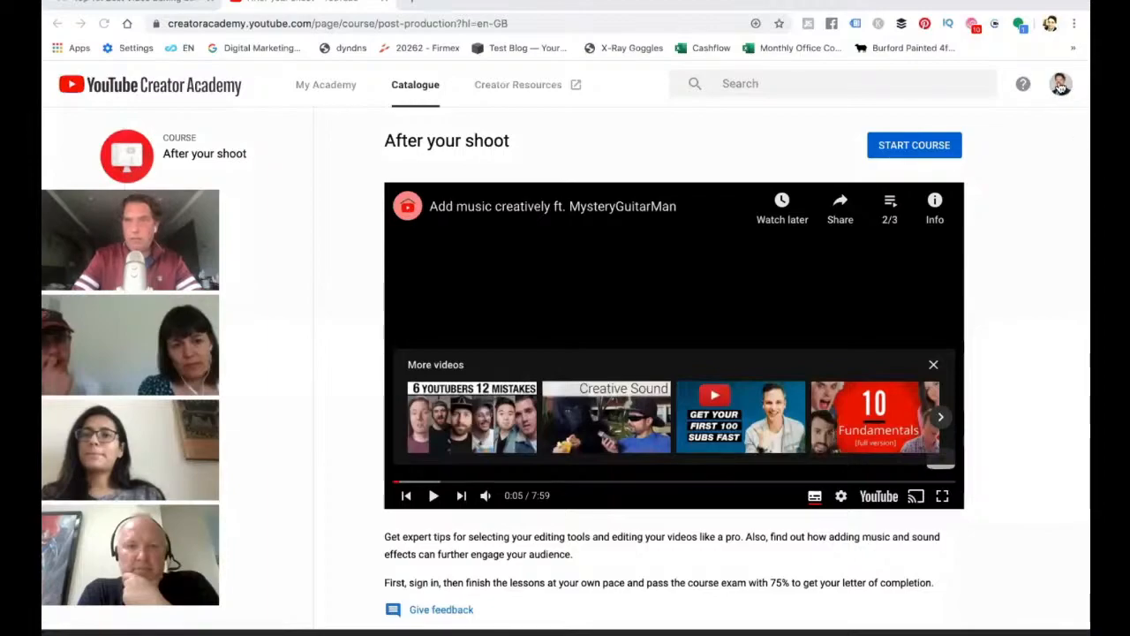
{"action": "left_click", "coordinate": [1060, 87]}
{"action": "left_click", "coordinate": [1029, 397]}
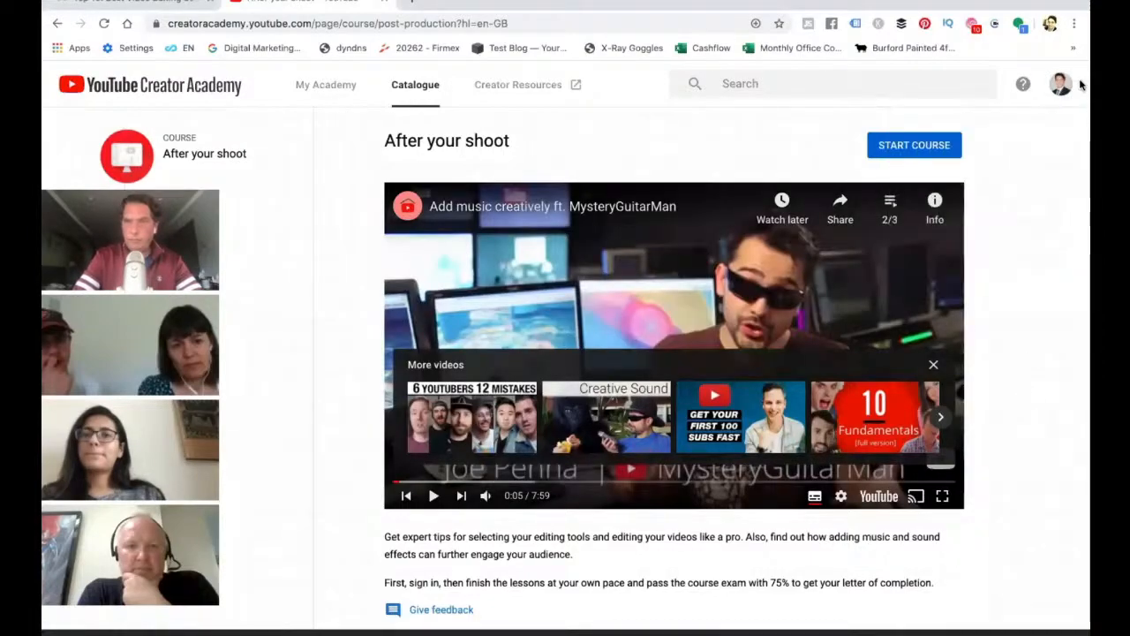
{"action": "left_click", "coordinate": [1055, 85]}
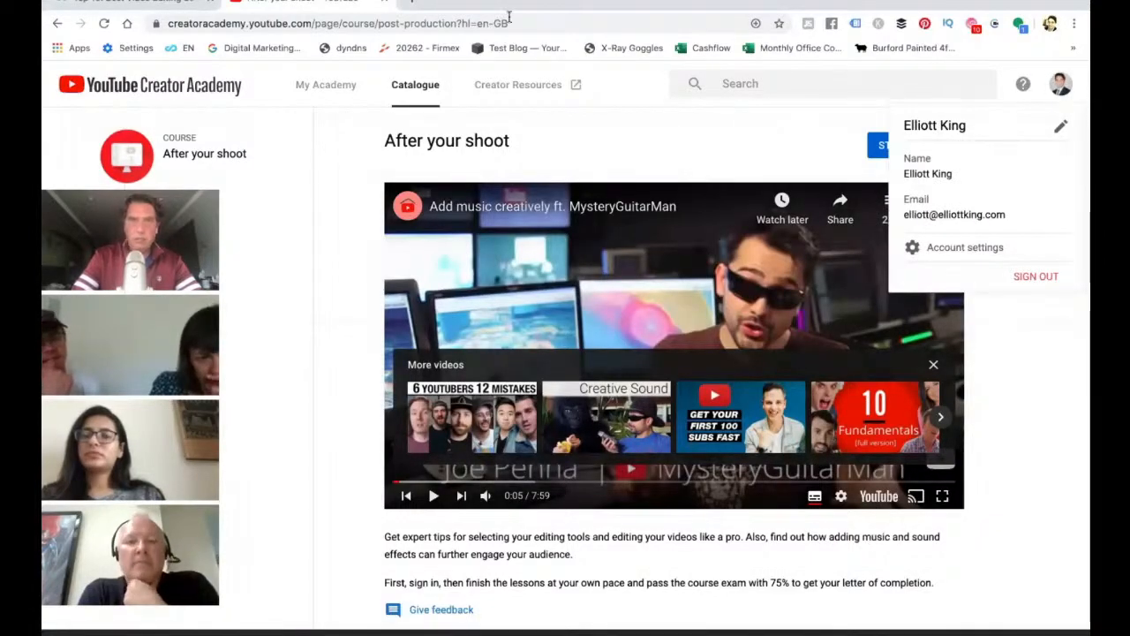
Step: Search the web for YOUtube STUDIO, check the signed-in Google account, and open YouTube Studio from the results
{"action": "left_click", "coordinate": [484, 24]}
{"action": "type", "text": "YOU"}
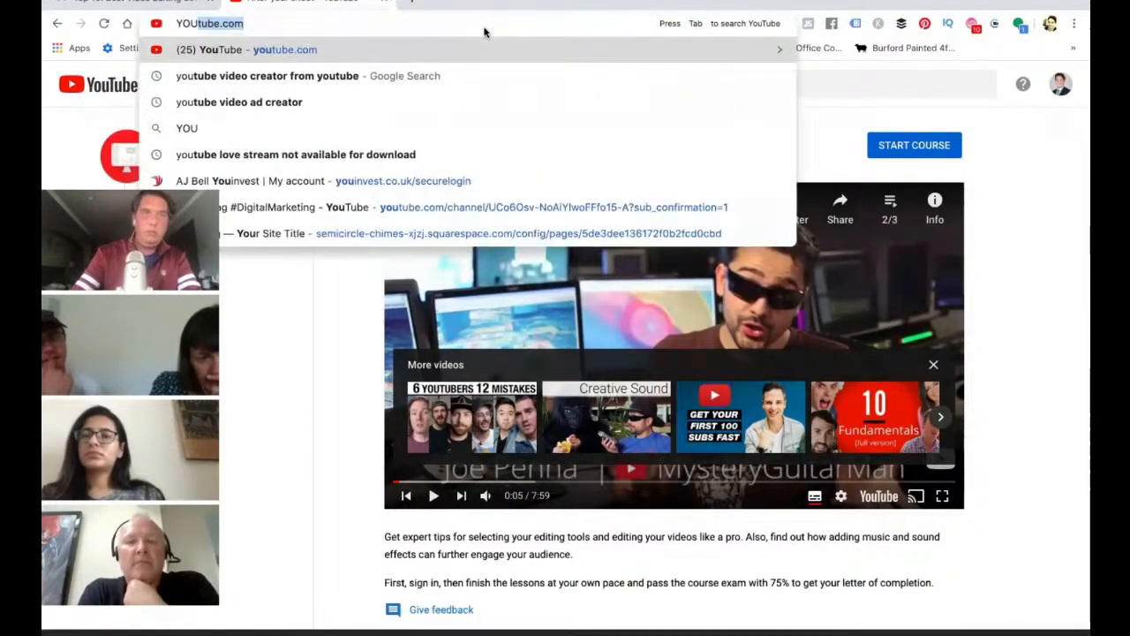
{"action": "type", "text": "tube STU"}
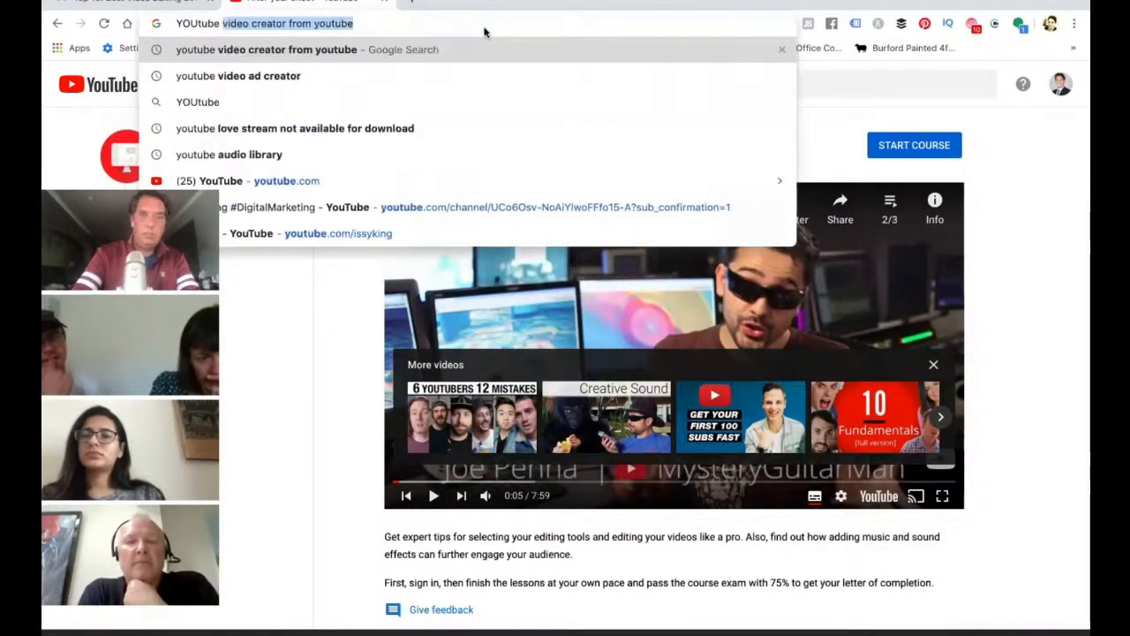
{"action": "type", "text": "DIO"}
{"action": "key", "text": "Return"}
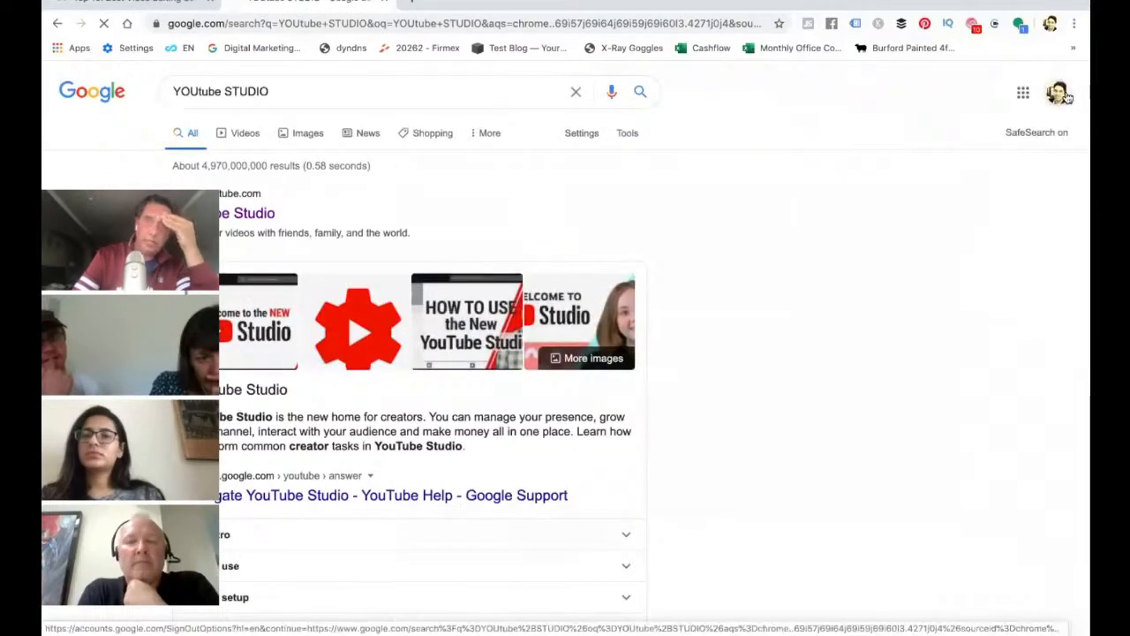
{"action": "left_click", "coordinate": [1057, 93]}
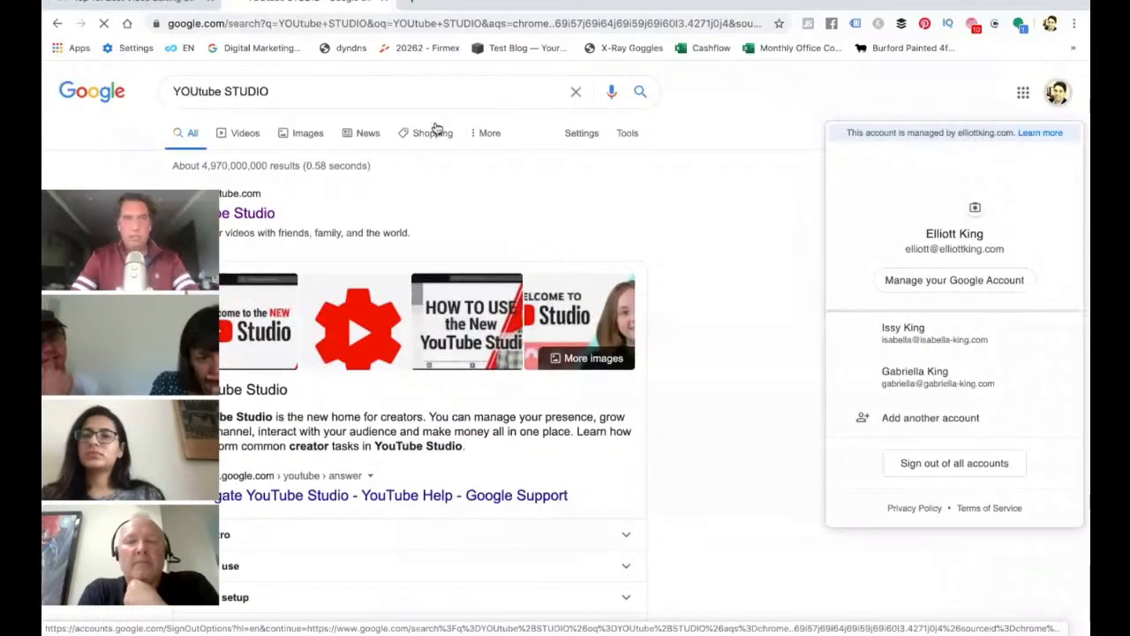
{"action": "left_click", "coordinate": [266, 183]}
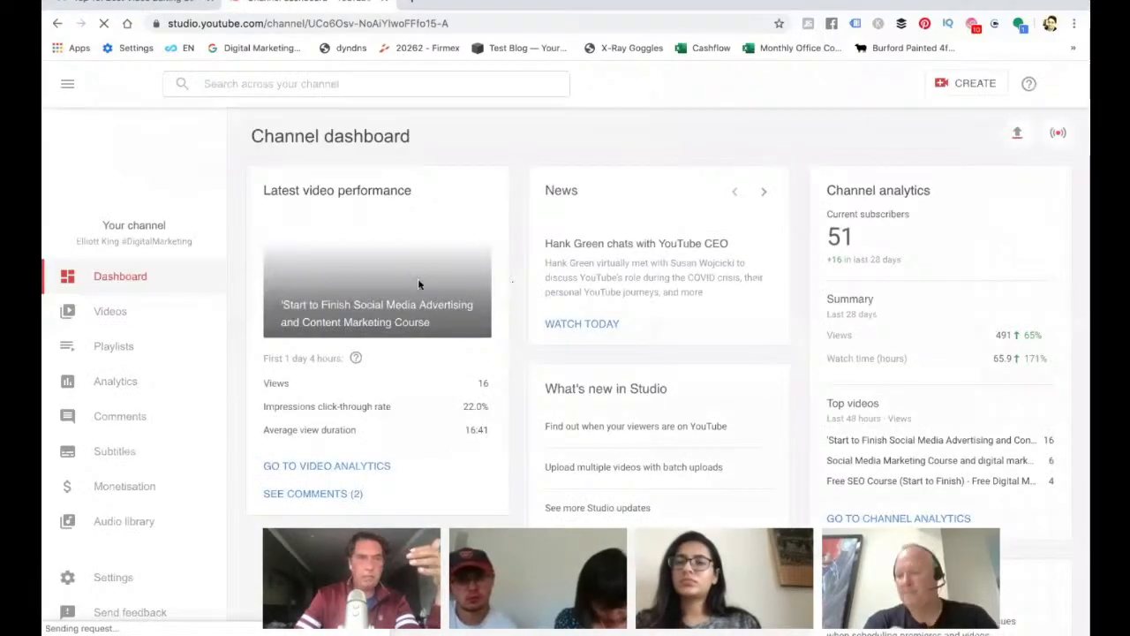
Step: Open the details of the "3 Rules for Success" video from the channel's videos and review its description, thumbnail and tags
{"action": "left_click", "coordinate": [110, 314]}
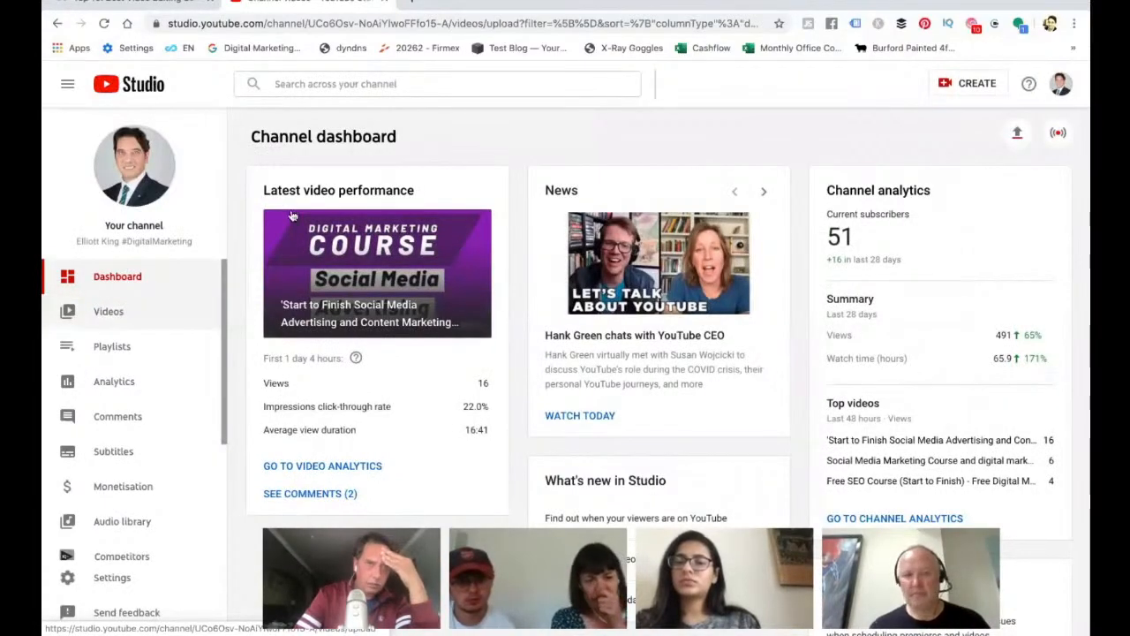
{"action": "left_click", "coordinate": [133, 311]}
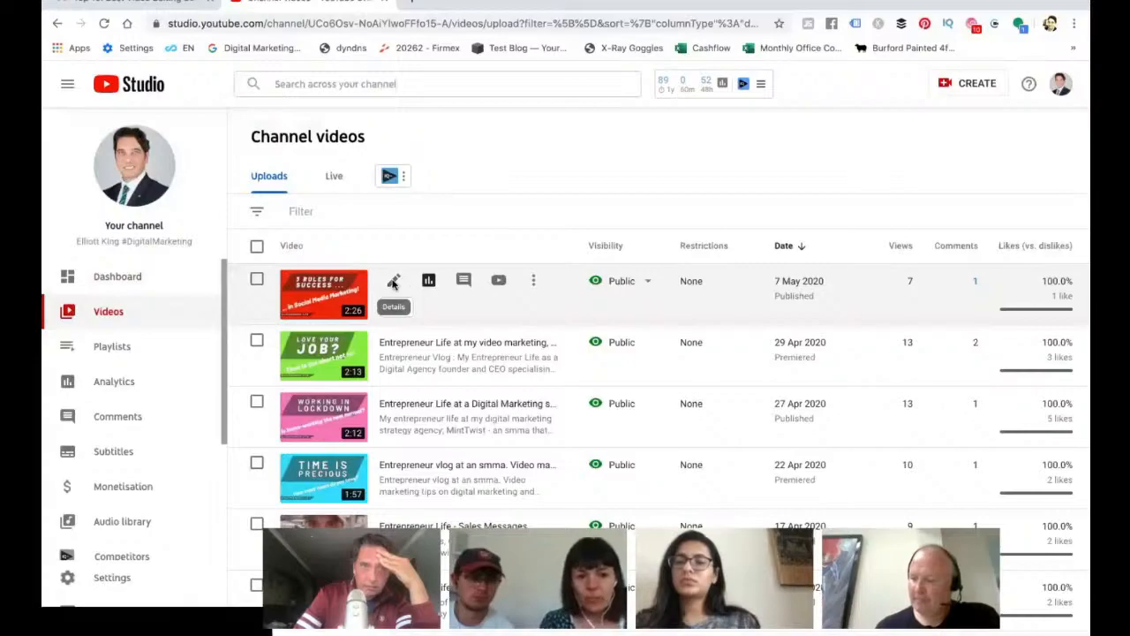
{"action": "left_click", "coordinate": [394, 281]}
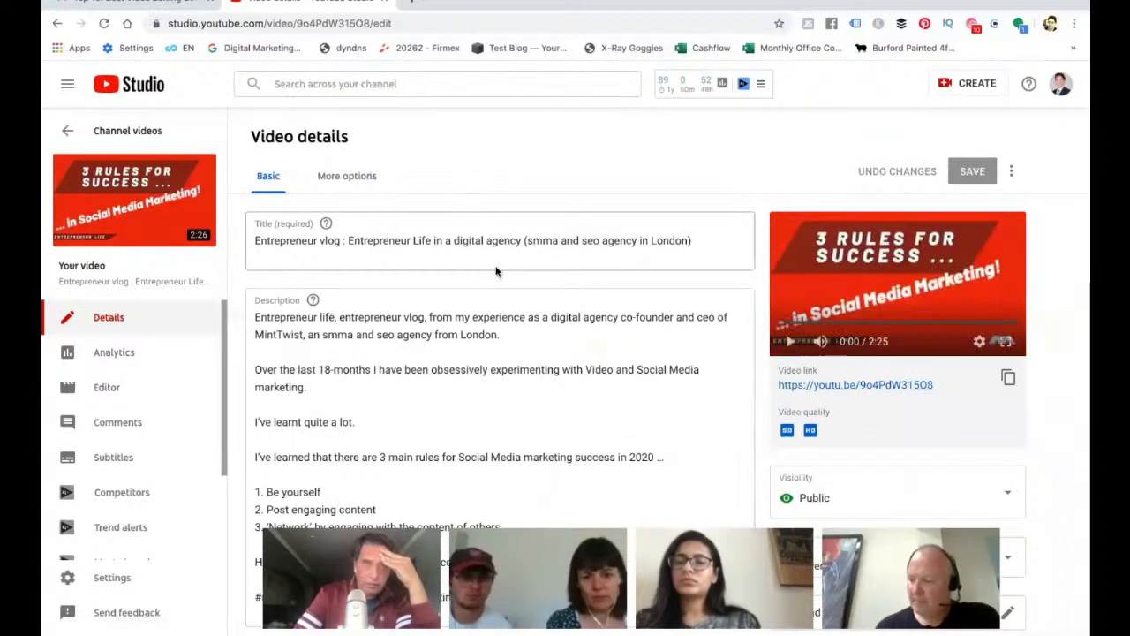
{"action": "scroll", "coordinate": [542, 270], "scroll_direction": "down", "scroll_amount": 15}
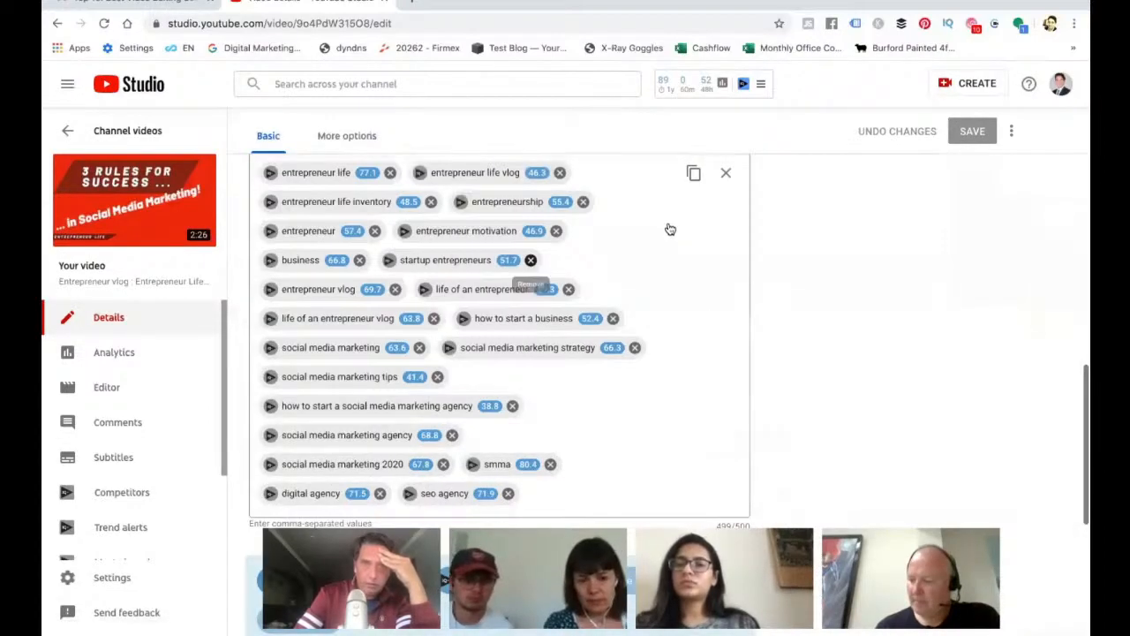
{"action": "scroll", "coordinate": [668, 225], "scroll_direction": "up", "scroll_amount": 10}
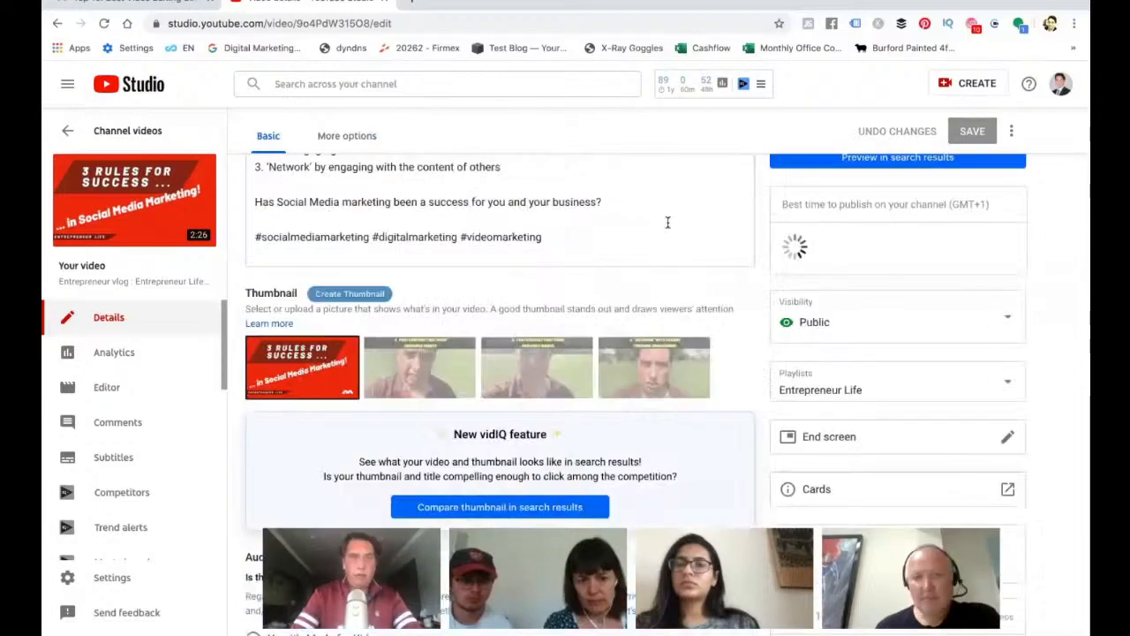
{"action": "scroll", "coordinate": [558, 319], "scroll_direction": "up", "scroll_amount": 5}
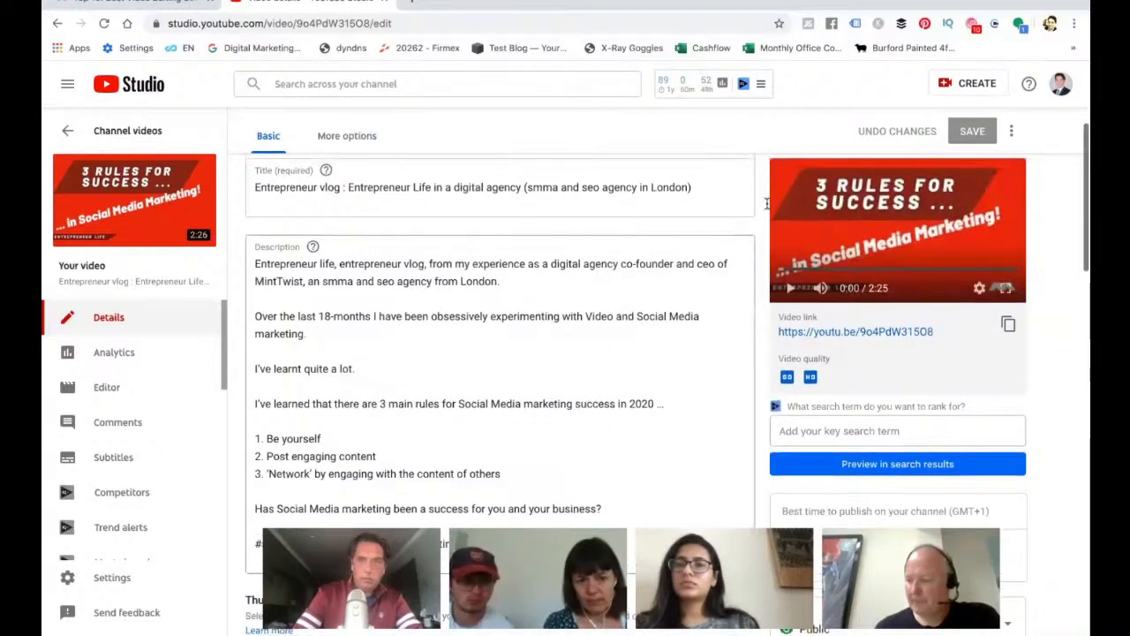
{"action": "scroll", "coordinate": [706, 186], "scroll_direction": "down", "scroll_amount": 3}
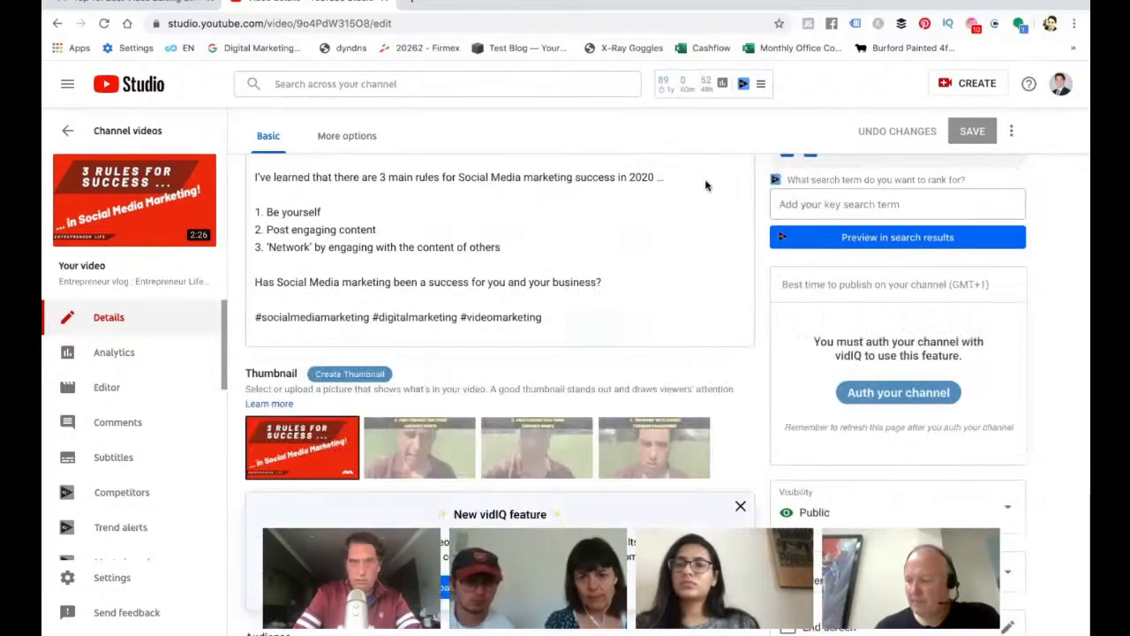
Step: Download the English (United Kingdom) subtitle file of the "3 Rules for Success" video from its advanced details
{"action": "left_click", "coordinate": [346, 134]}
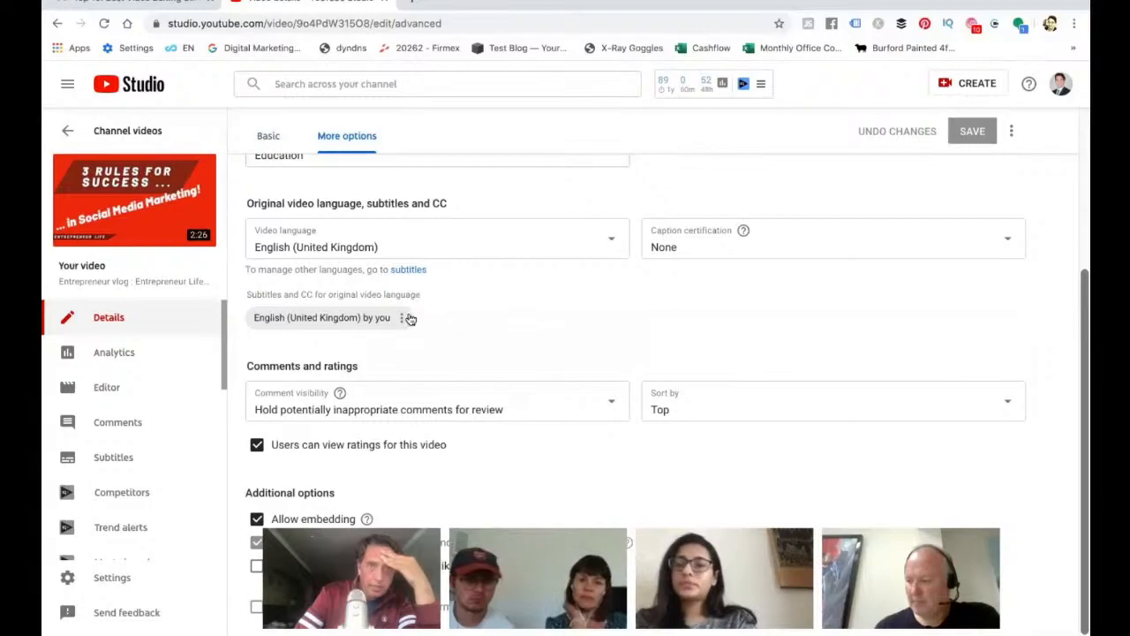
{"action": "left_click", "coordinate": [402, 319]}
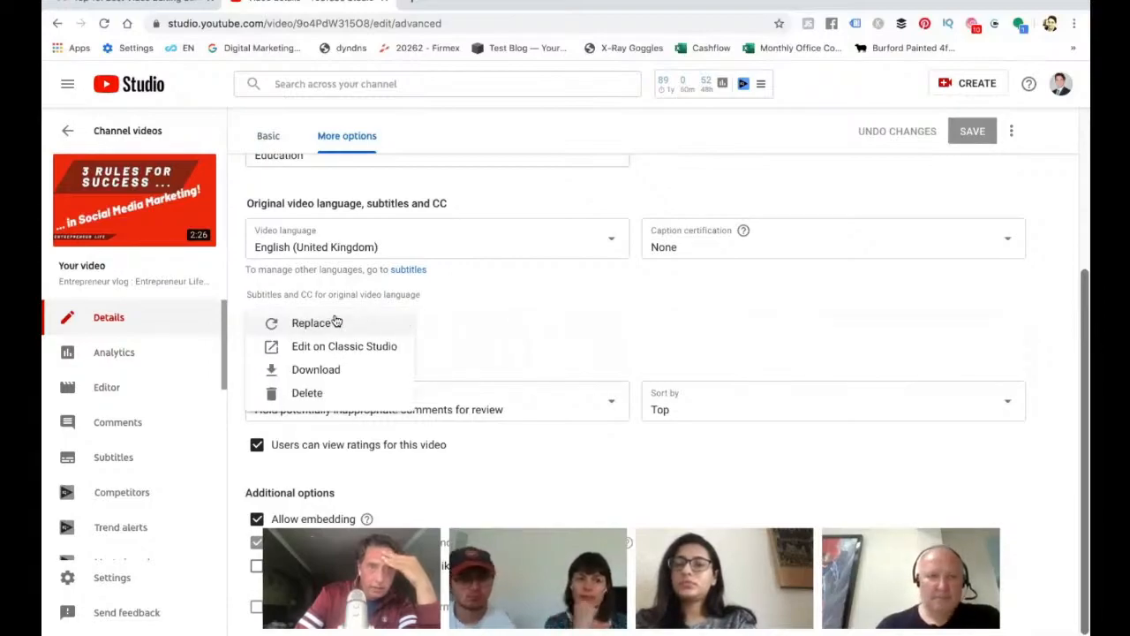
{"action": "left_click", "coordinate": [469, 323]}
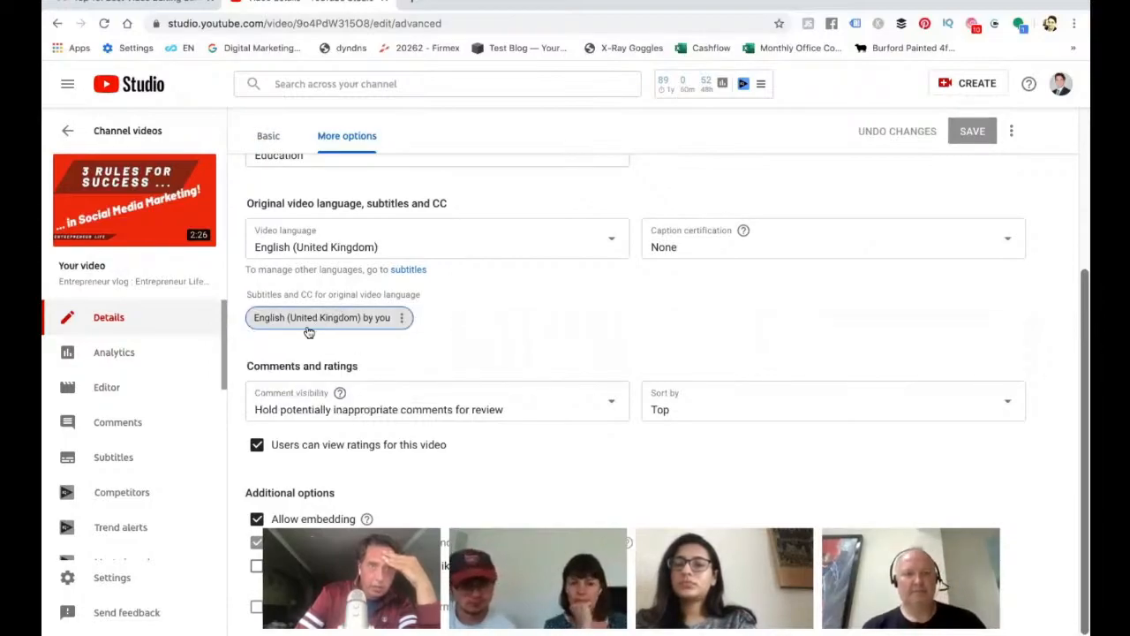
{"action": "left_click", "coordinate": [405, 320]}
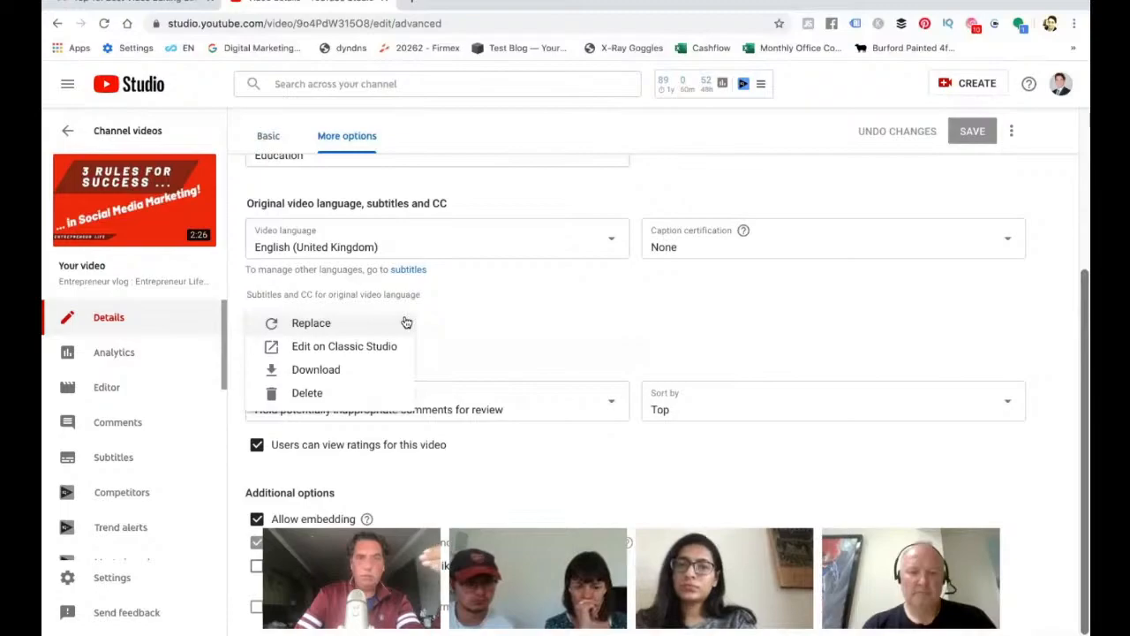
{"action": "left_click", "coordinate": [320, 370]}
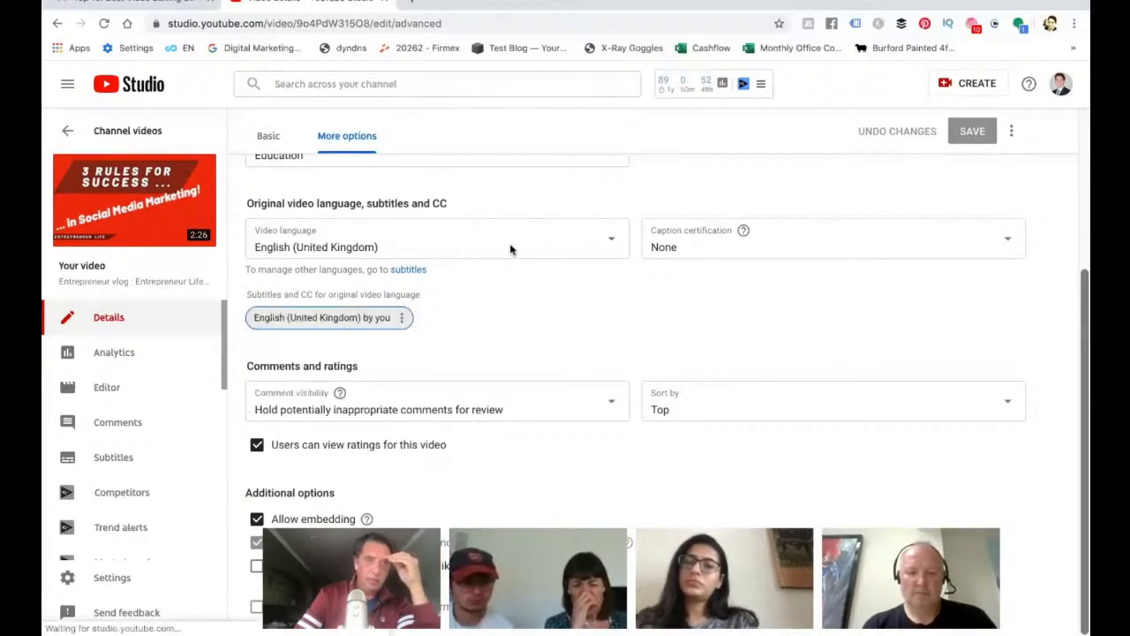
{"action": "scroll", "coordinate": [263, 440], "scroll_direction": "down", "scroll_amount": 2}
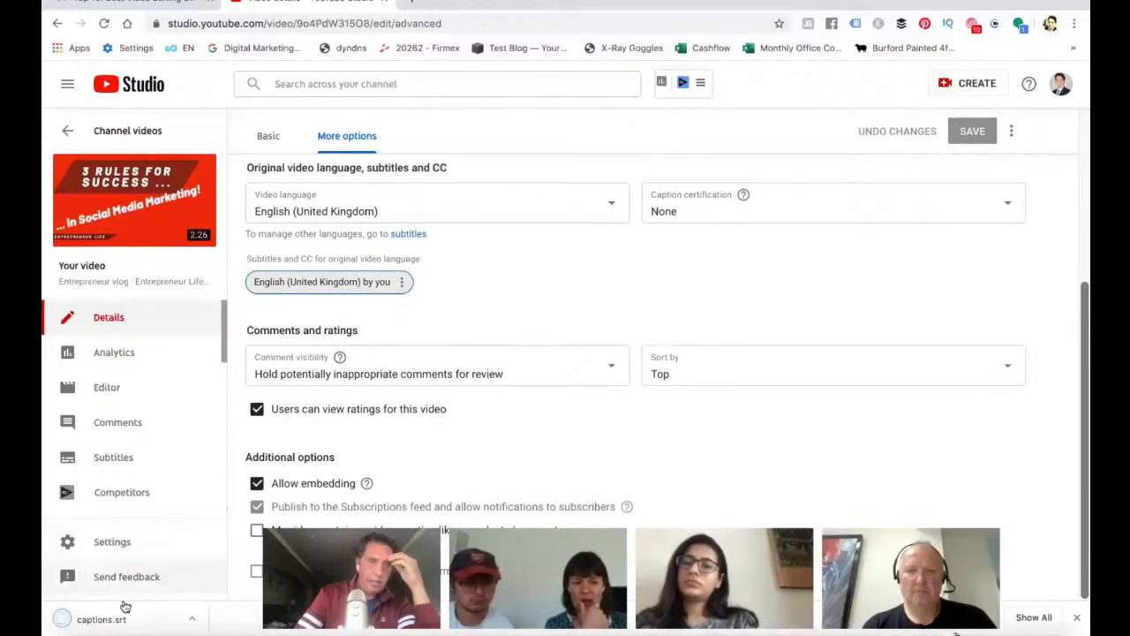
Step: Open the downloaded captions.srt, highlight text in its first three captions, check the file commands for saving, and minimize the window
{"action": "left_click", "coordinate": [192, 619]}
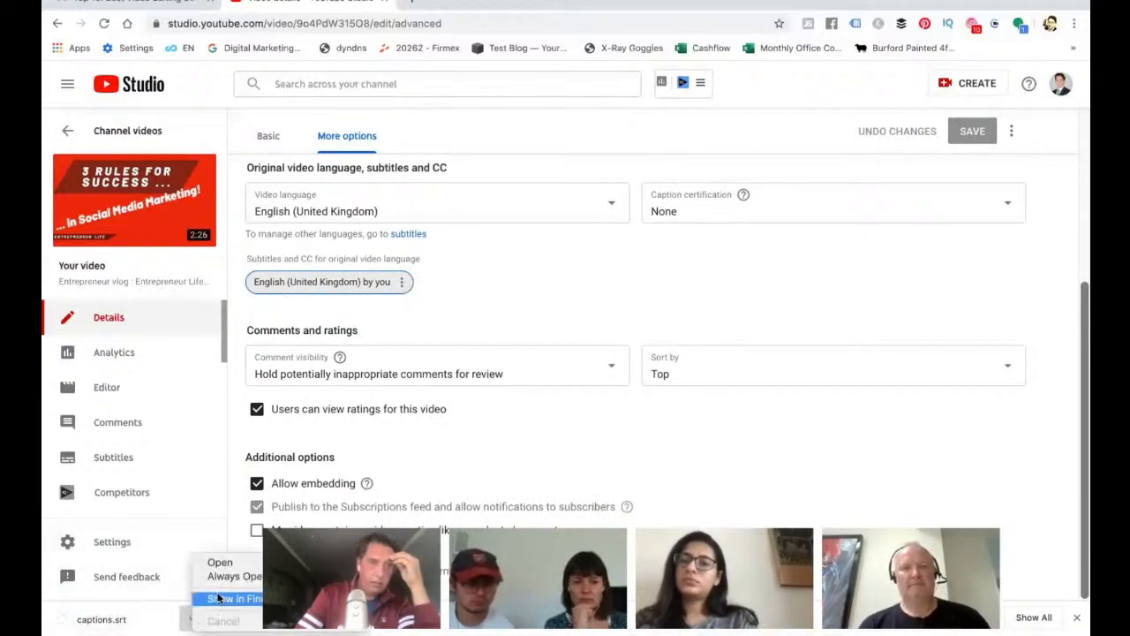
{"action": "left_click", "coordinate": [234, 563]}
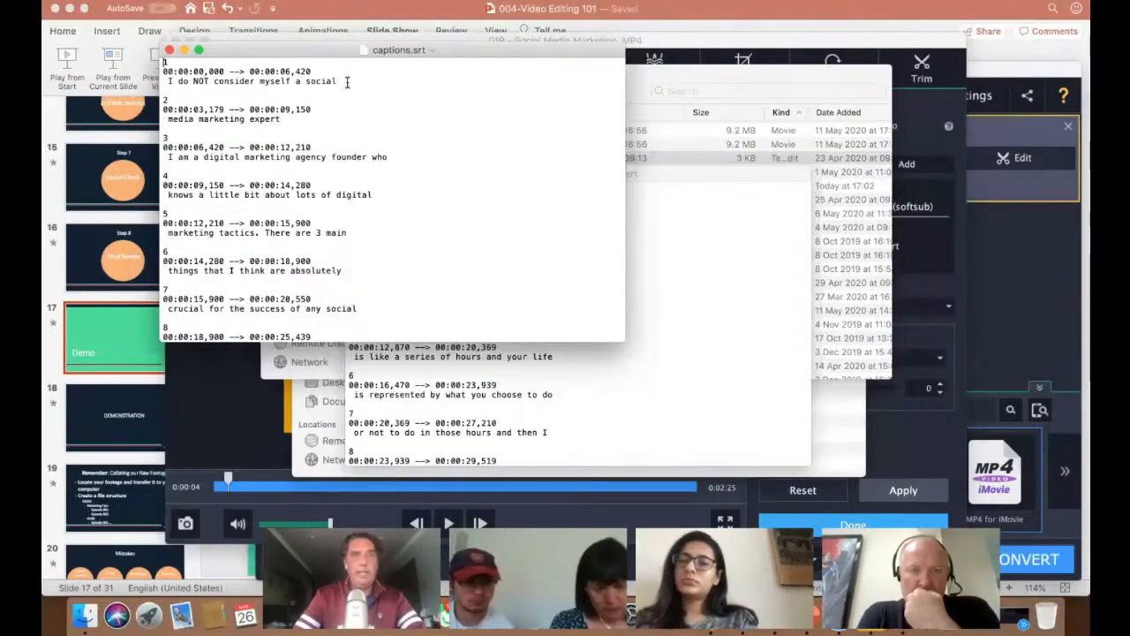
{"action": "left_click_drag", "start_coordinate": [338, 81], "coordinate": [170, 80]}
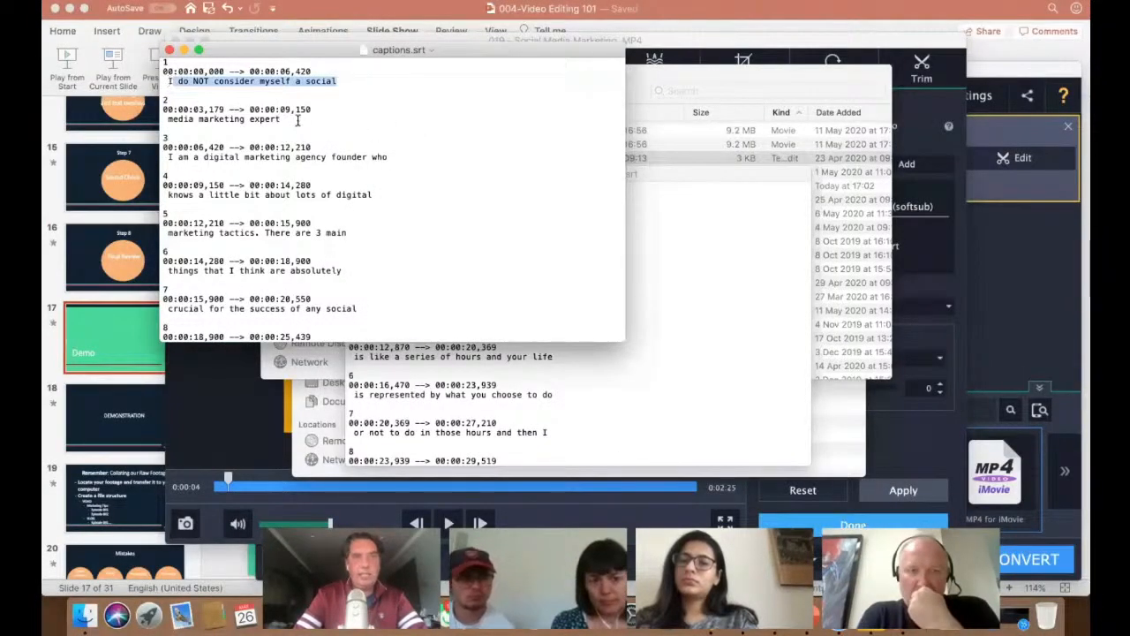
{"action": "left_click_drag", "start_coordinate": [281, 118], "coordinate": [169, 119]}
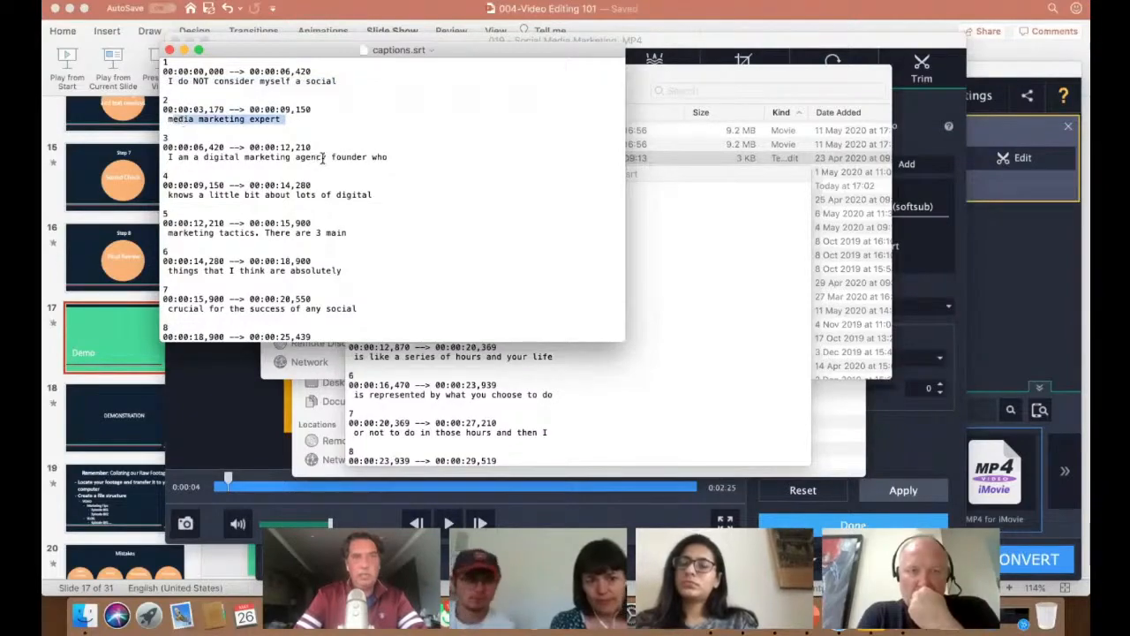
{"action": "left_click_drag", "start_coordinate": [262, 158], "coordinate": [326, 157]}
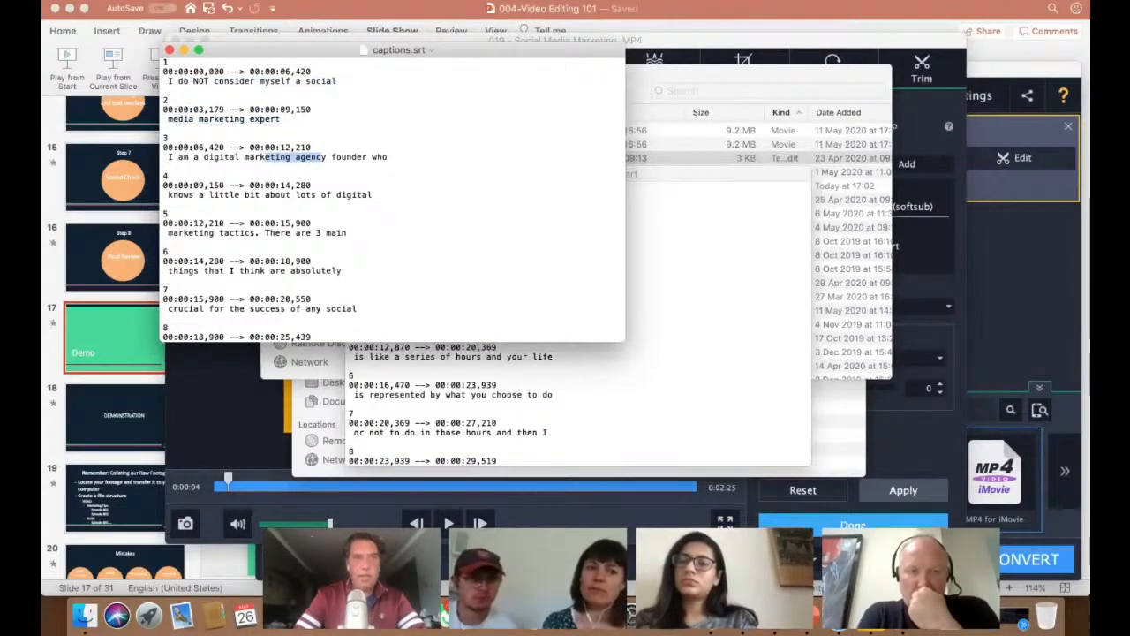
{"action": "left_click", "coordinate": [145, 0]}
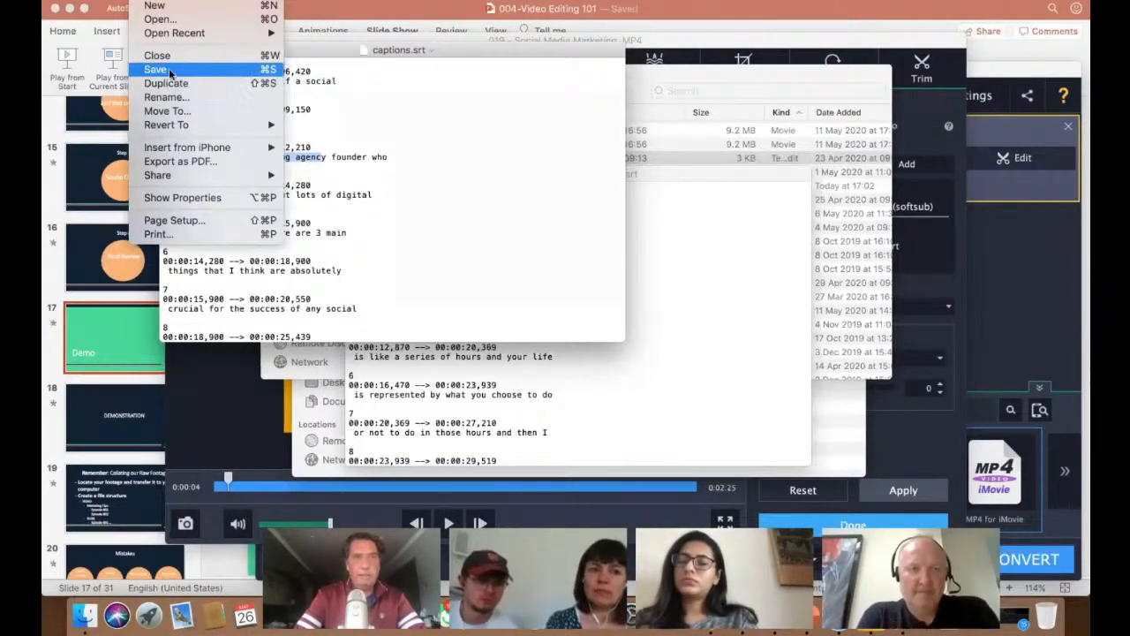
{"action": "left_click", "coordinate": [412, 125]}
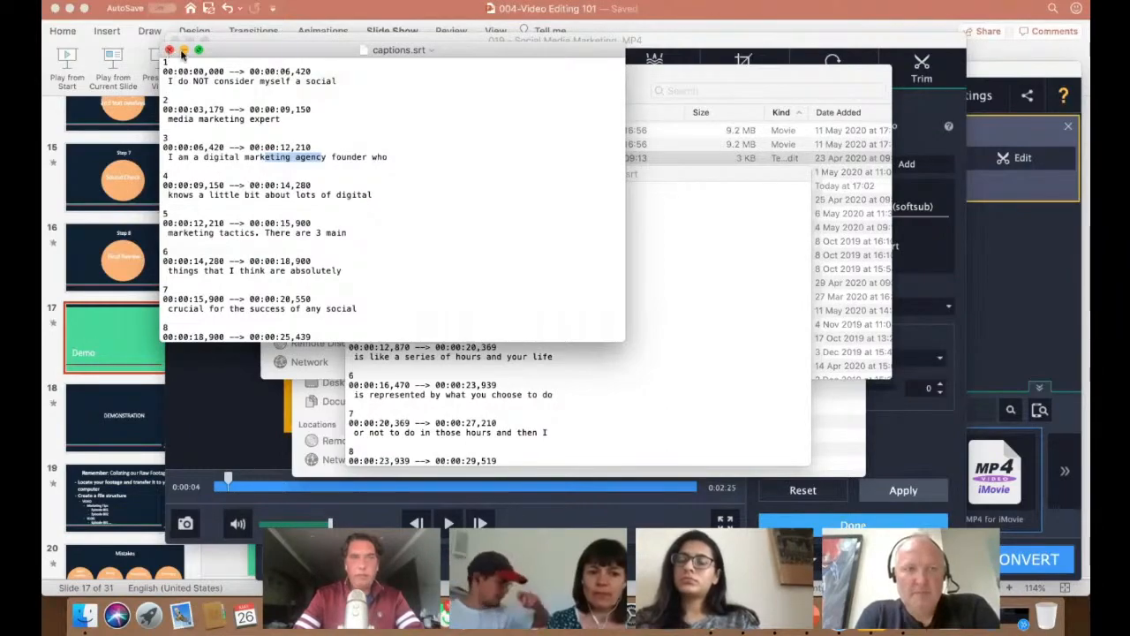
{"action": "left_click", "coordinate": [184, 51]}
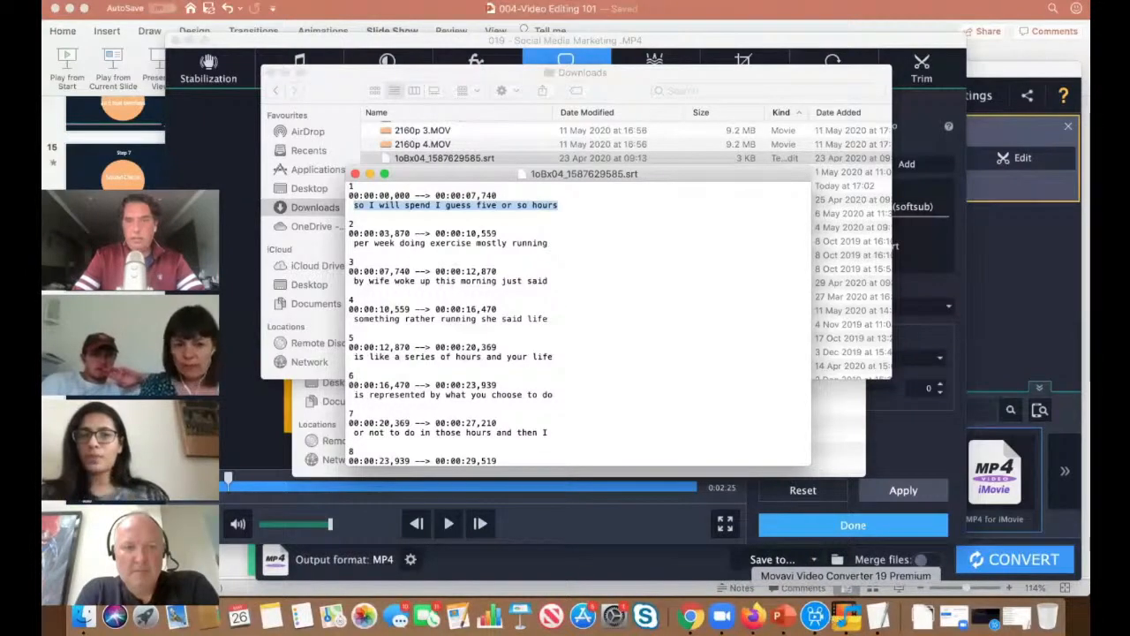
Step: Switch to Movavi Video Converter and finish editing, applying the embedded oHqePa_1587801647.srt subtitles to the Social Media Marketing video
{"action": "left_click", "coordinate": [846, 615]}
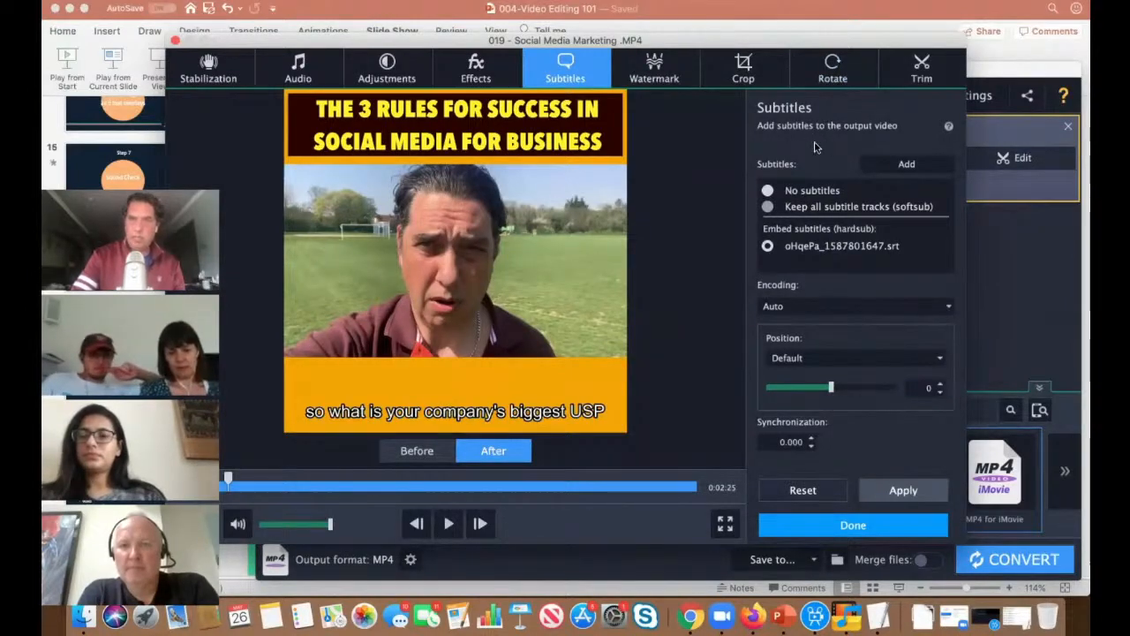
{"action": "left_click", "coordinate": [841, 527]}
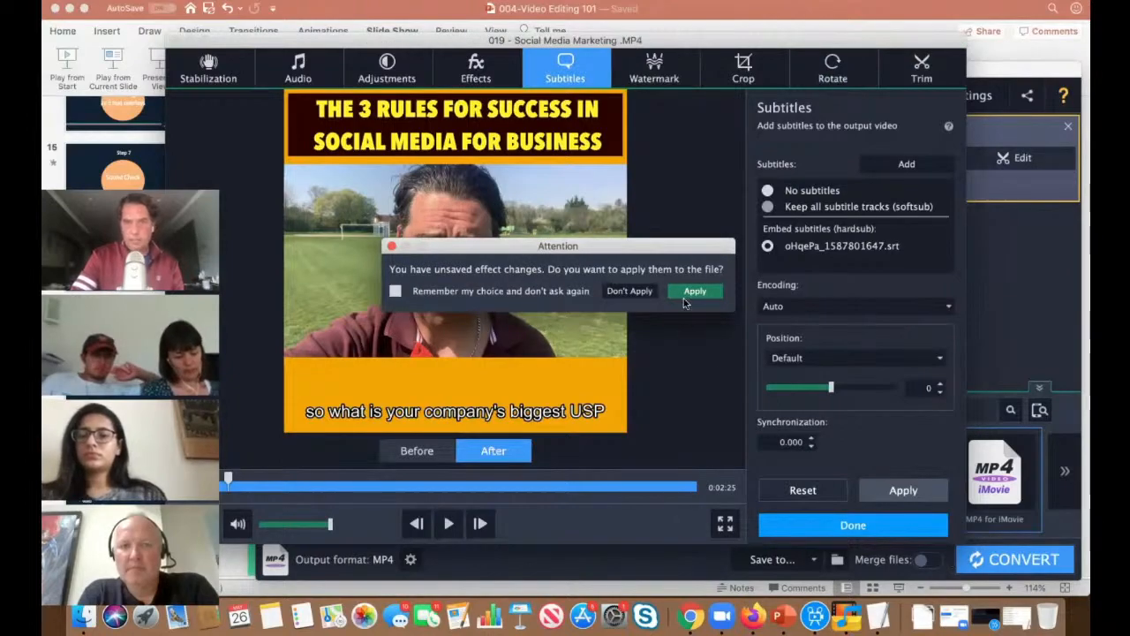
{"action": "left_click", "coordinate": [694, 292]}
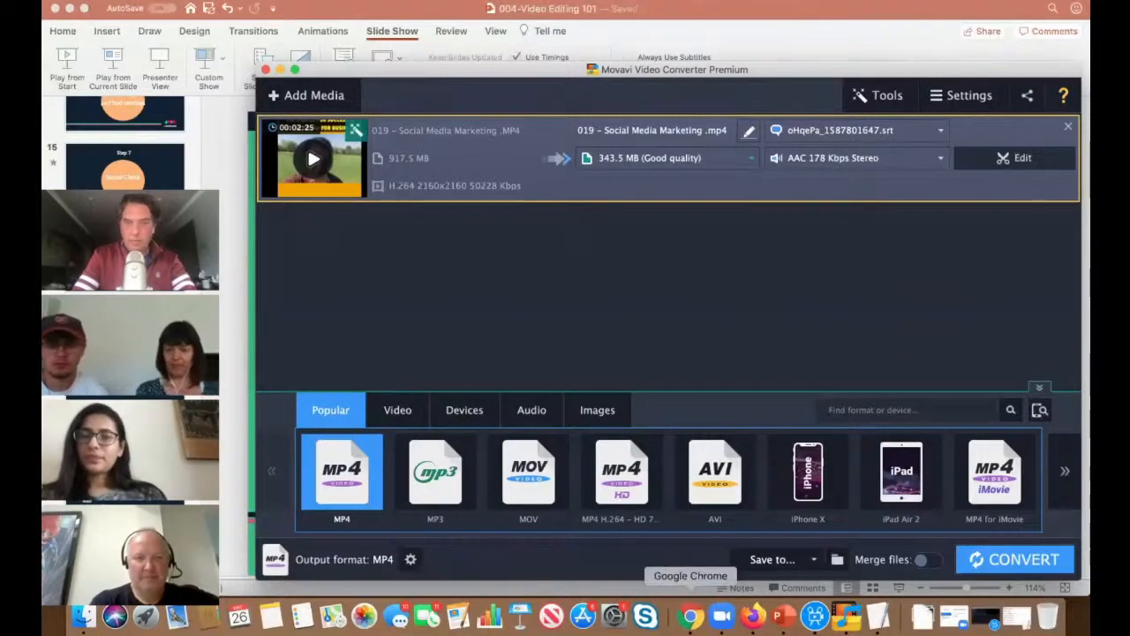
Step: Switch to Chrome and review the actions available for the video's English (United Kingdom) subtitles
{"action": "left_click", "coordinate": [692, 616]}
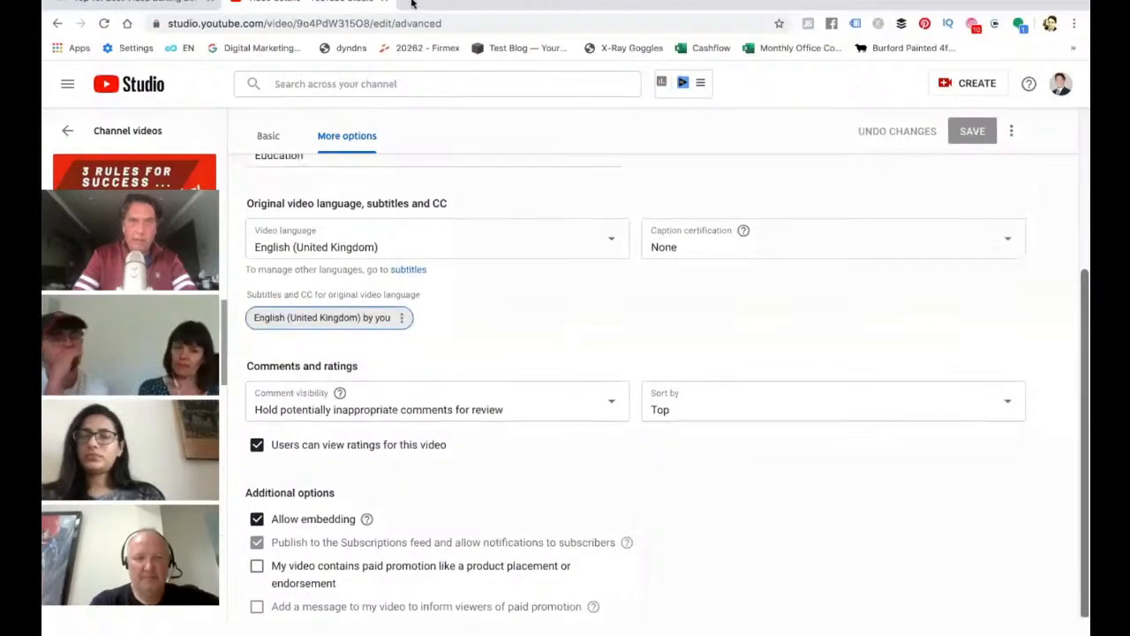
{"action": "left_click", "coordinate": [401, 318]}
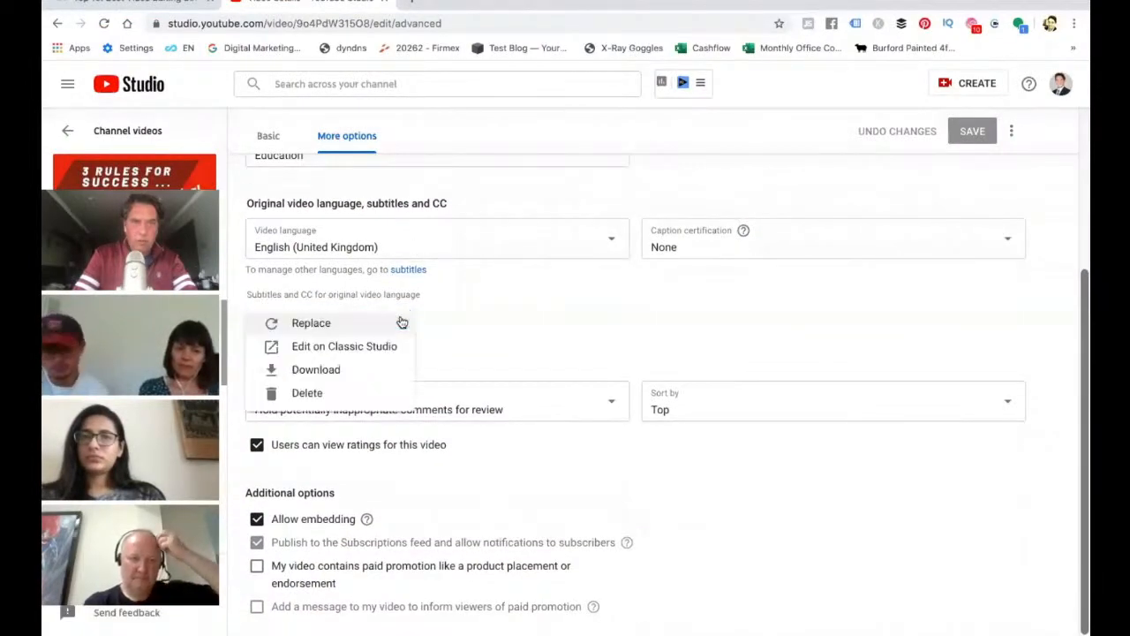
{"action": "left_click", "coordinate": [456, 320]}
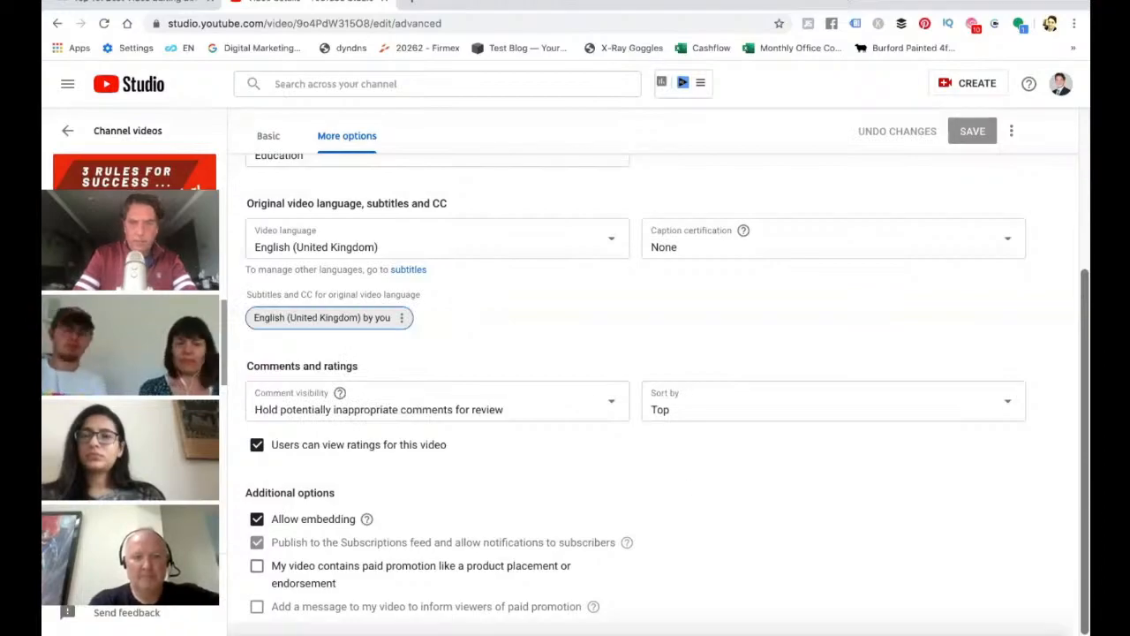
Step: Search the web for SRT TO SBV in a new tab, move the browser window clear, and highlight the search term
{"action": "left_click", "coordinate": [409, 6]}
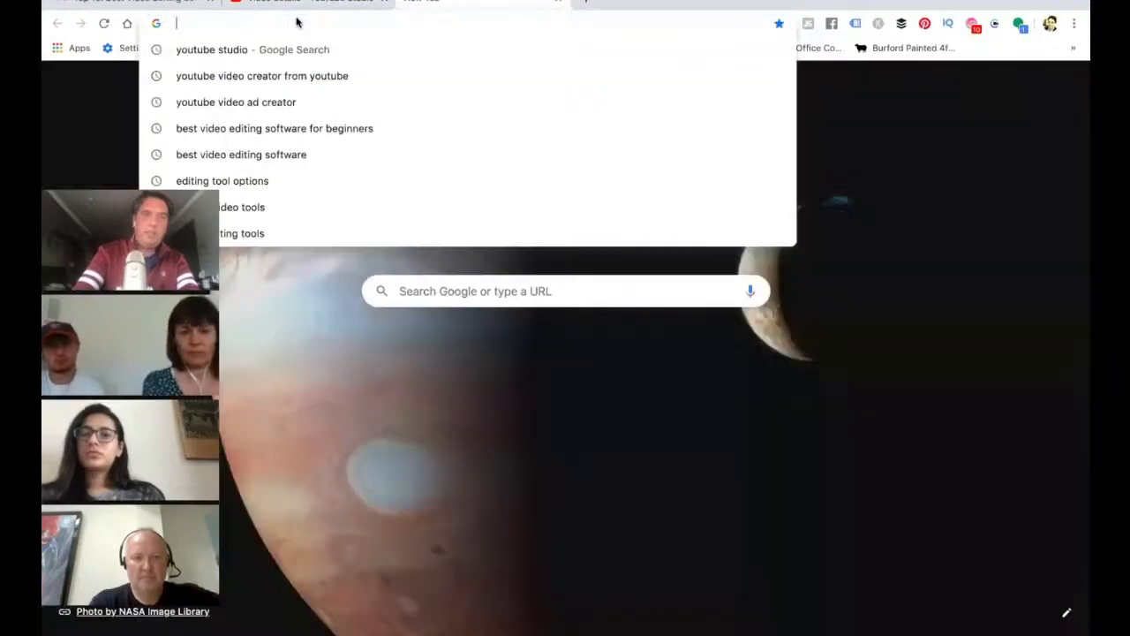
{"action": "type", "text": "SRT "}
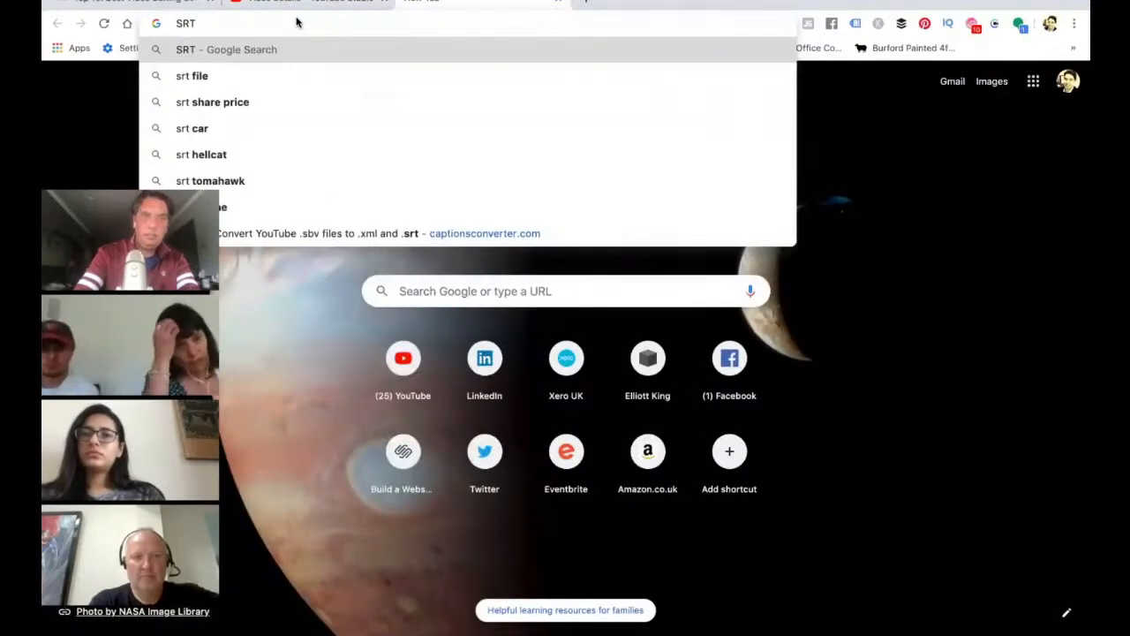
{"action": "type", "text": "TO SBV"}
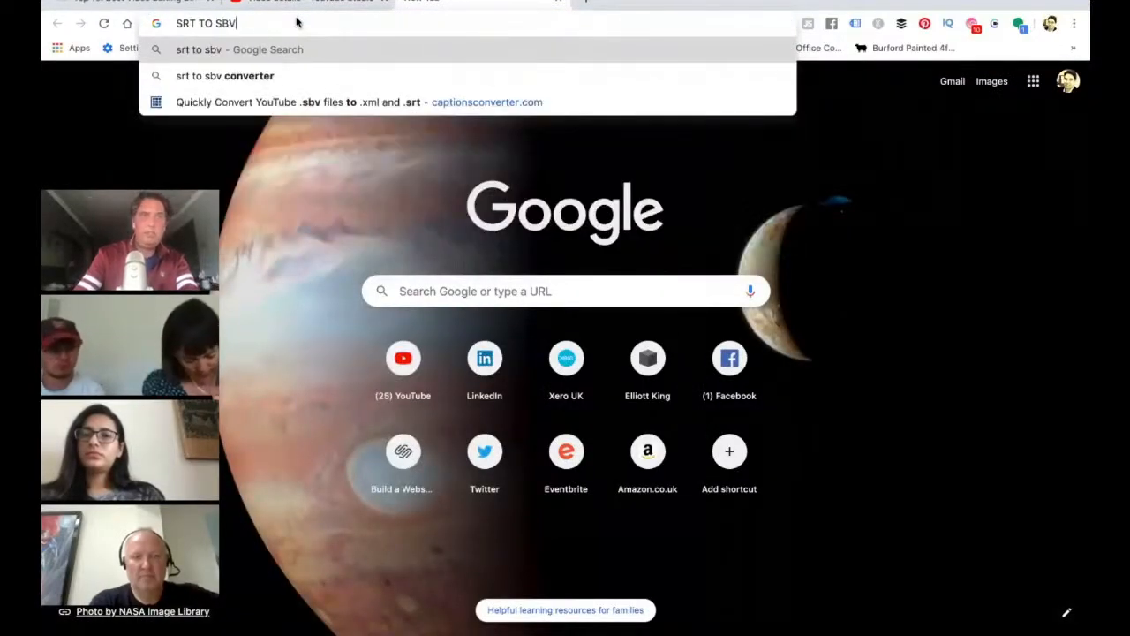
{"action": "key", "text": "Return"}
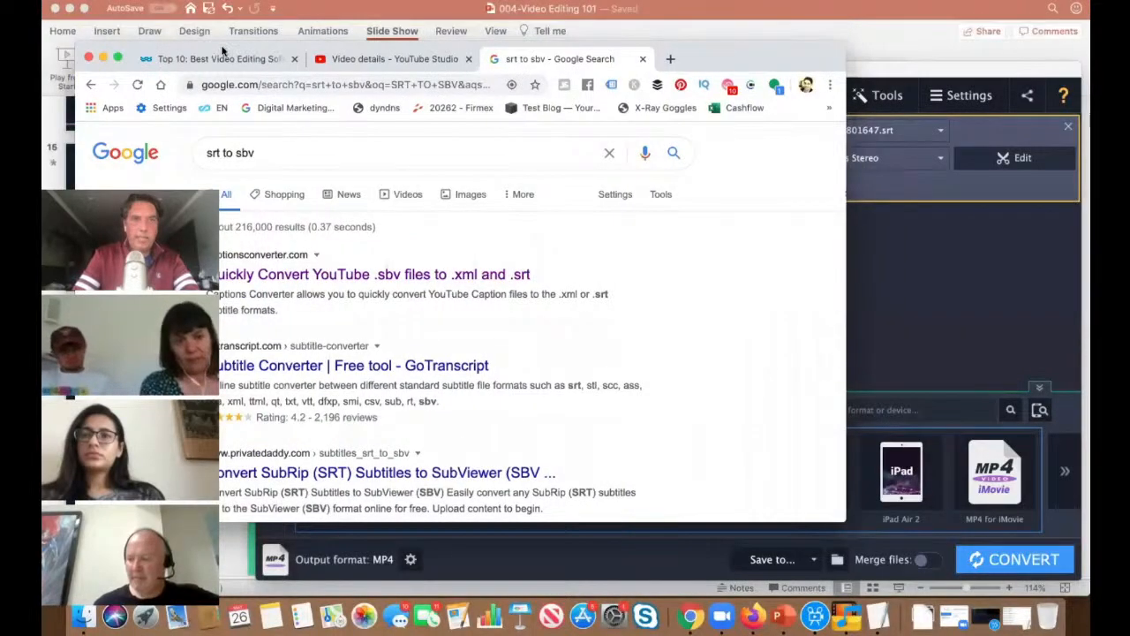
{"action": "left_click_drag", "start_coordinate": [223, 51], "coordinate": [441, 91]}
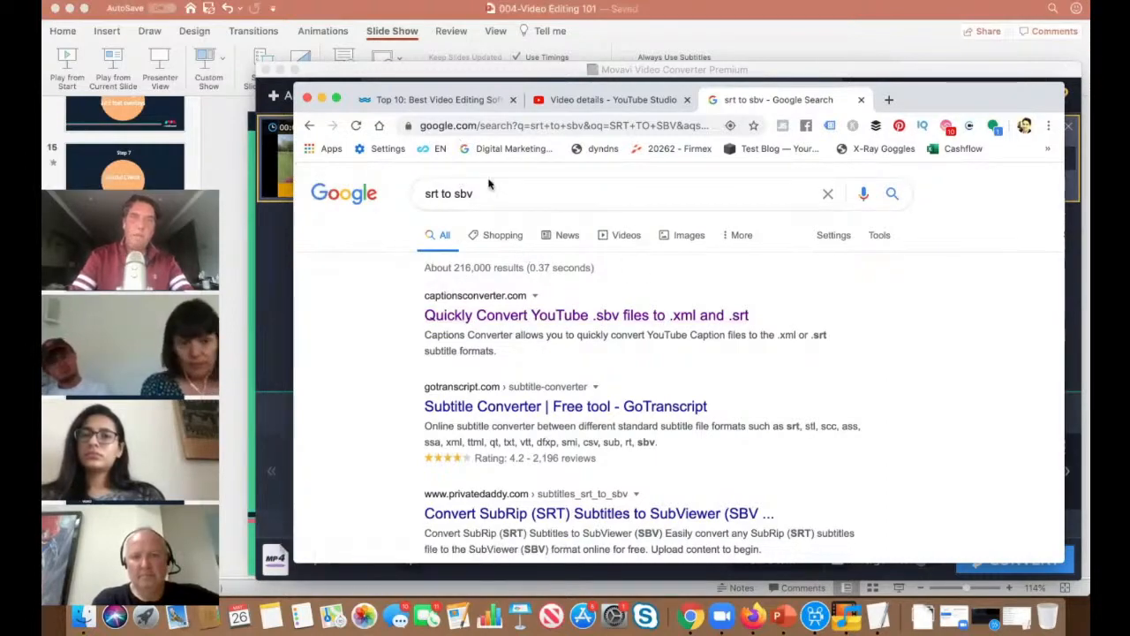
{"action": "left_click_drag", "start_coordinate": [469, 191], "coordinate": [411, 190]}
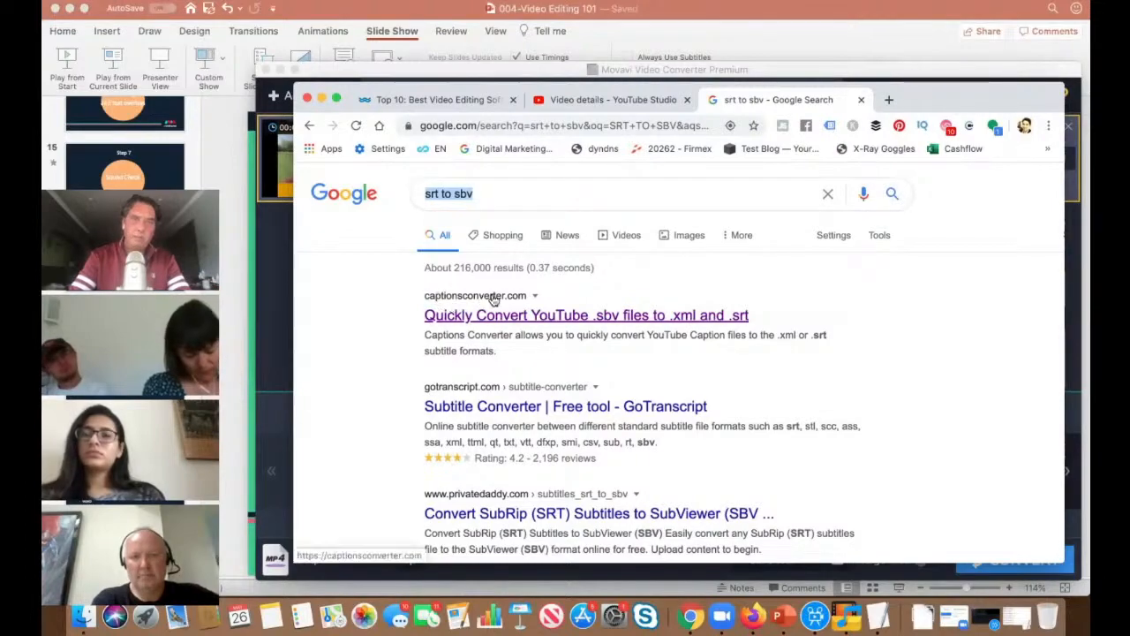
Step: Open the captionsconverter.com result, choose .srt as the conversion format, and return to the results before minimizing the browser
{"action": "left_click", "coordinate": [549, 323]}
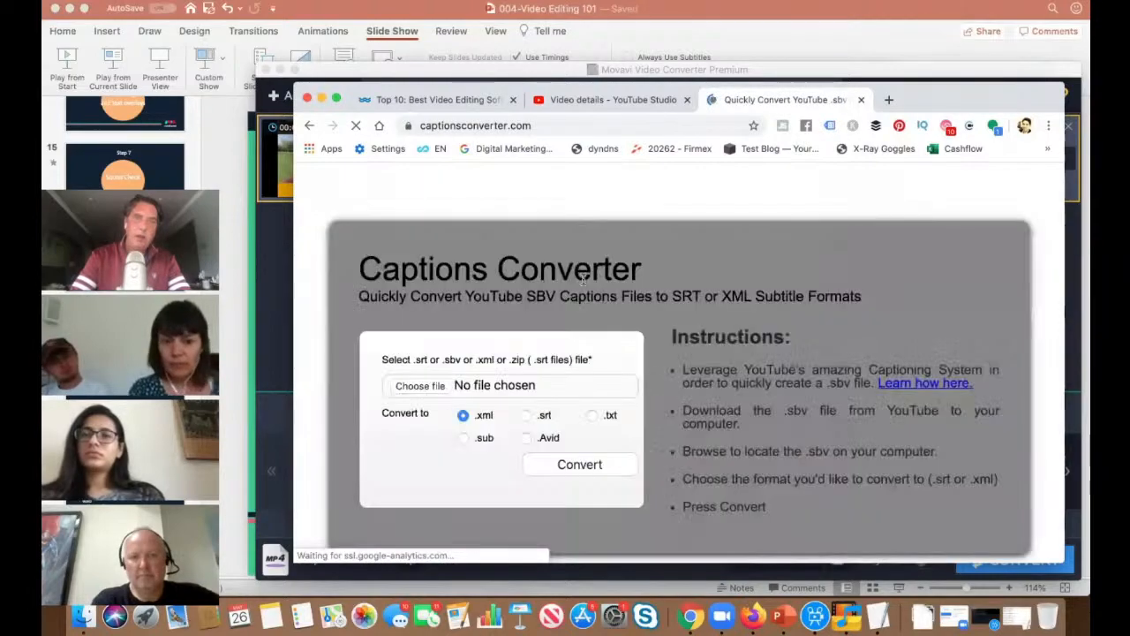
{"action": "left_click", "coordinate": [526, 416]}
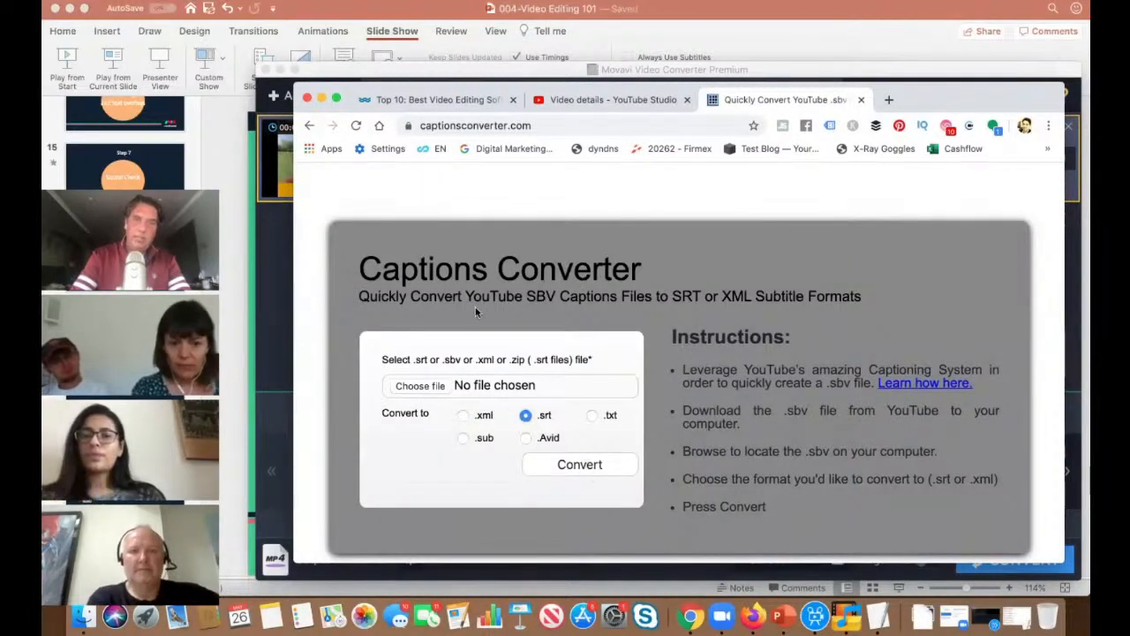
{"action": "left_click", "coordinate": [310, 127]}
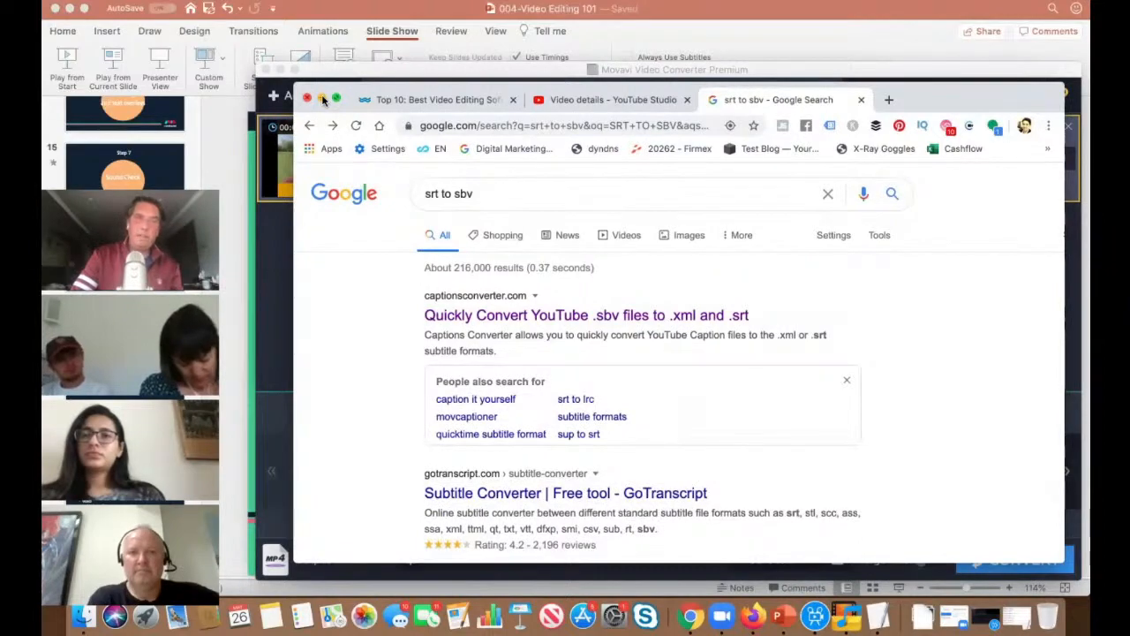
{"action": "left_click", "coordinate": [322, 98]}
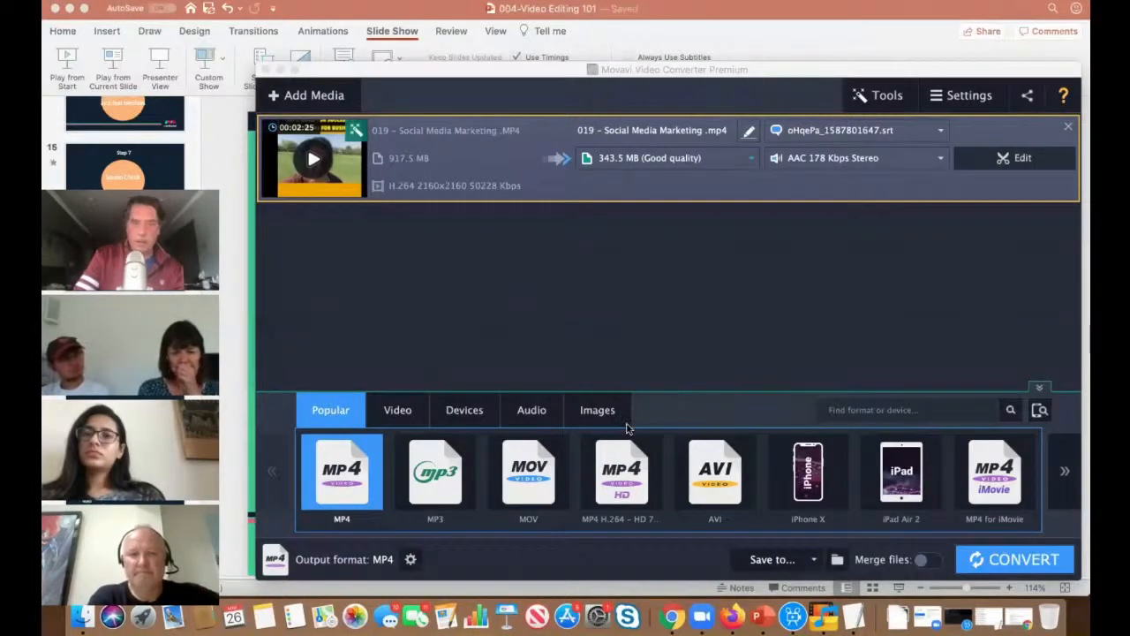
Step: Switch to Finder and open Video Converter for Simple Cutting.mp4 from the 000-How To Videos folder
{"action": "left_click", "coordinate": [82, 617]}
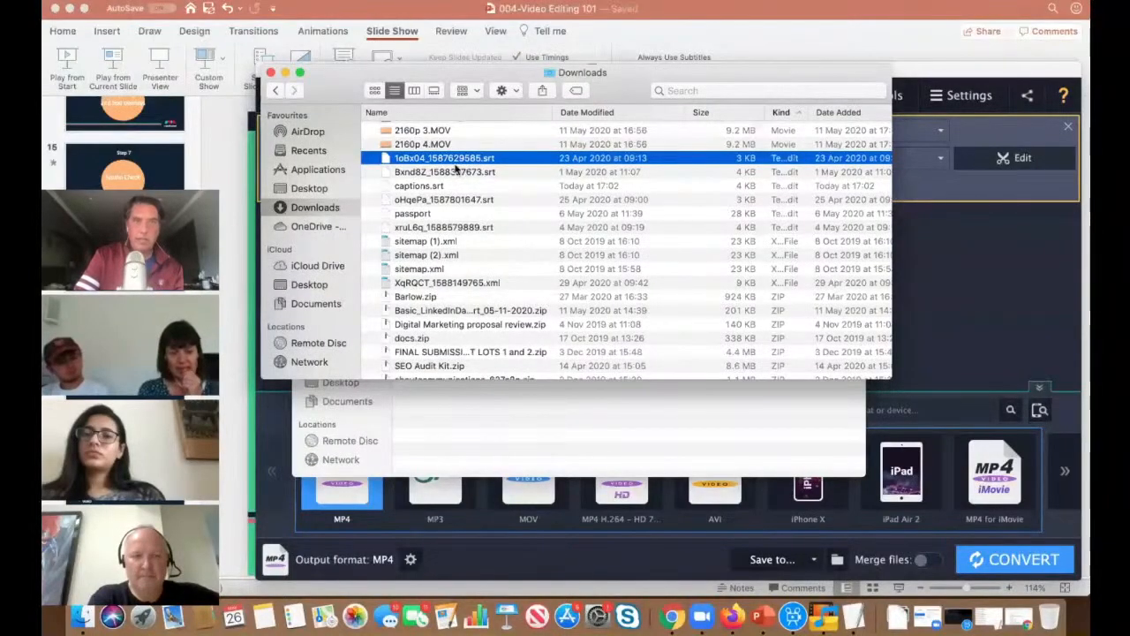
{"action": "left_click", "coordinate": [482, 418]}
{"action": "left_click", "coordinate": [534, 255]}
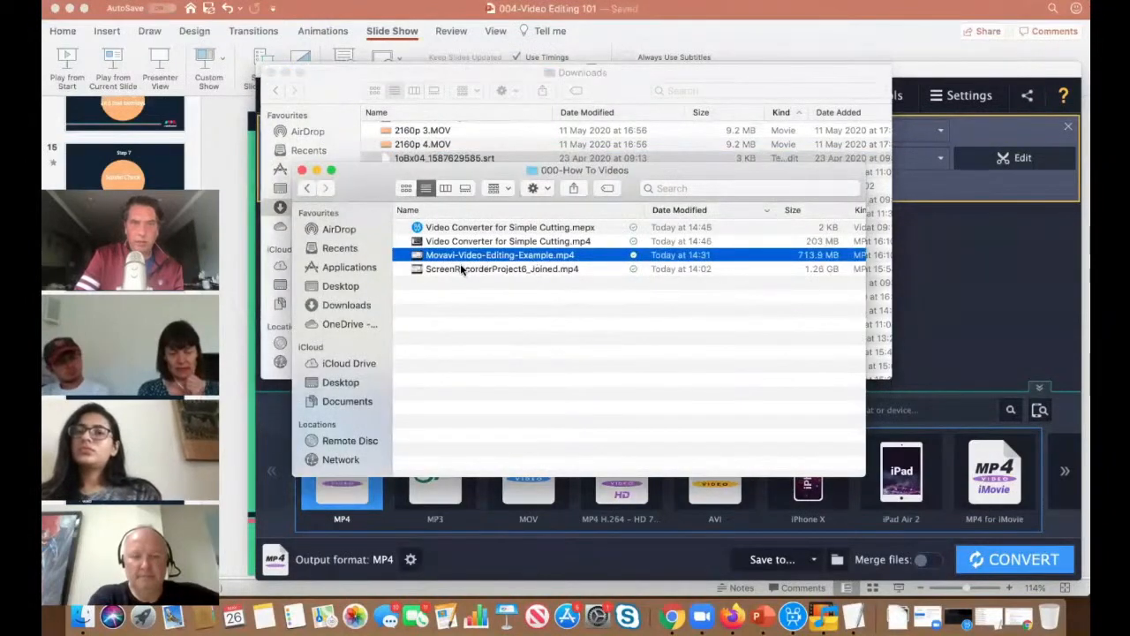
{"action": "left_click", "coordinate": [421, 243]}
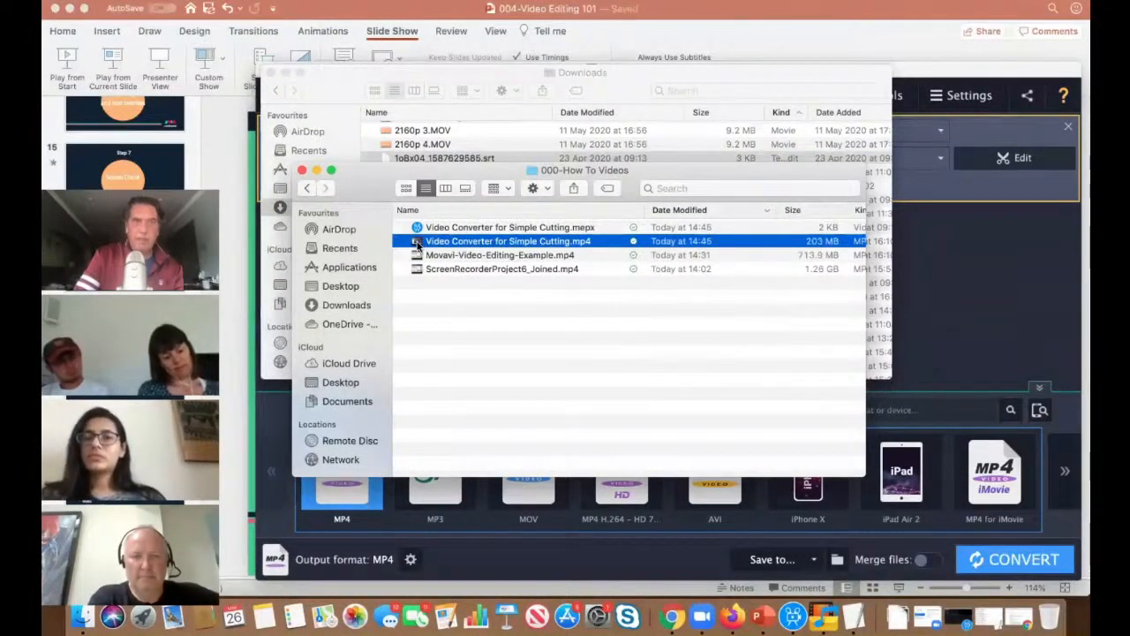
{"action": "double_click", "coordinate": [419, 243]}
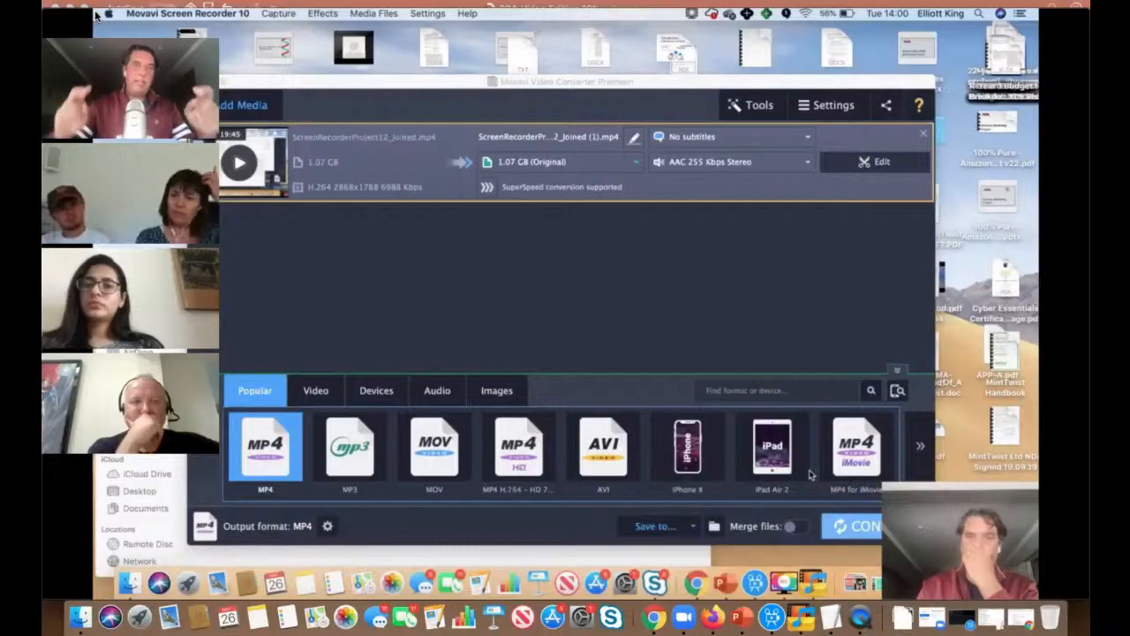
{"action": "mouse_move", "coordinate": [296, 61]}
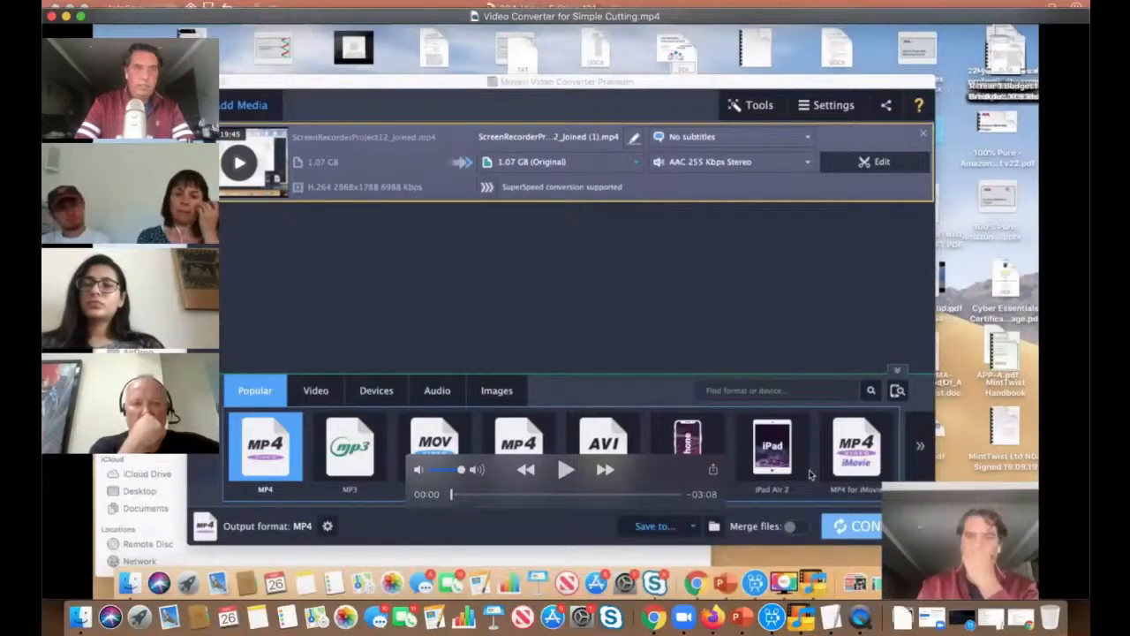
Step: Play the simple cutting video in full screen, with the playback controls moved clear of the demonstrated editing area
{"action": "left_click", "coordinate": [81, 17]}
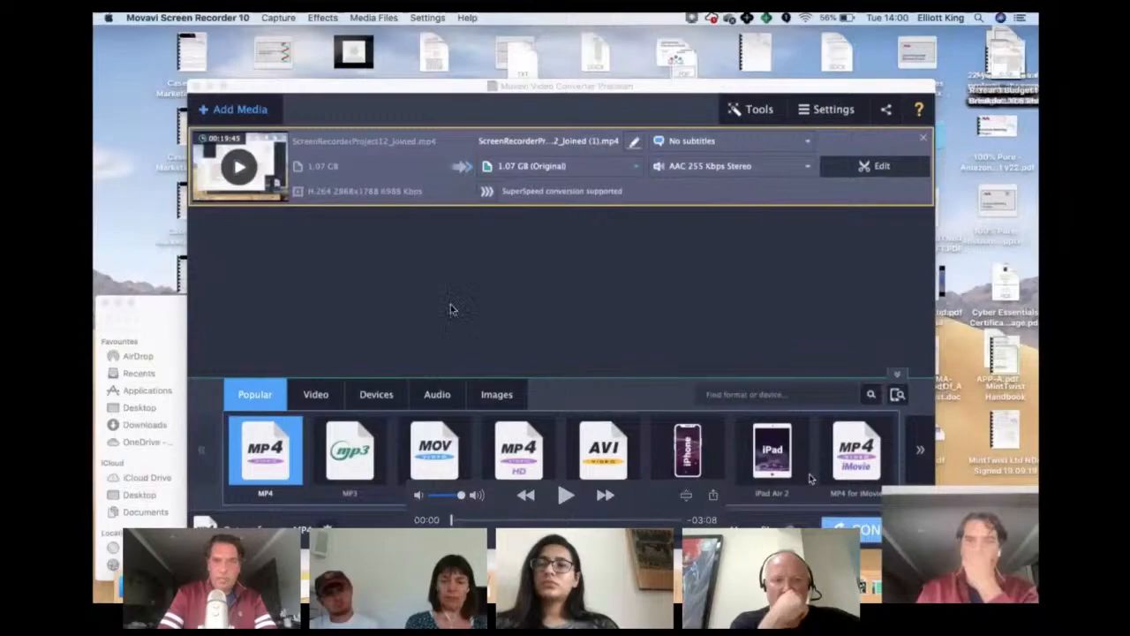
{"action": "left_click_drag", "start_coordinate": [499, 492], "coordinate": [147, 37]}
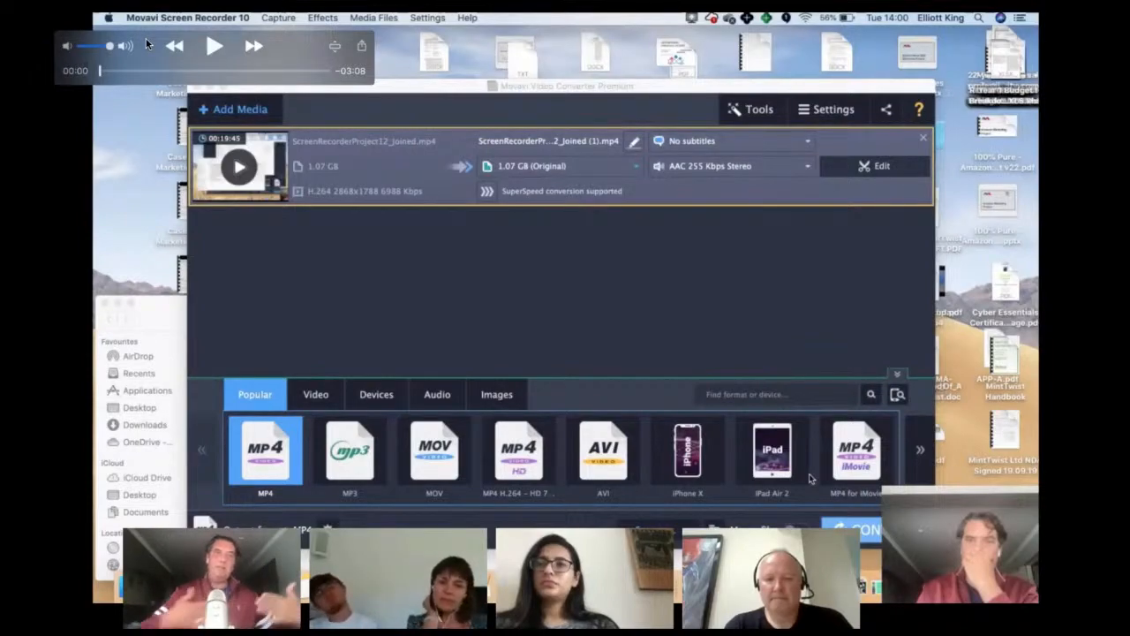
{"action": "left_click", "coordinate": [213, 46]}
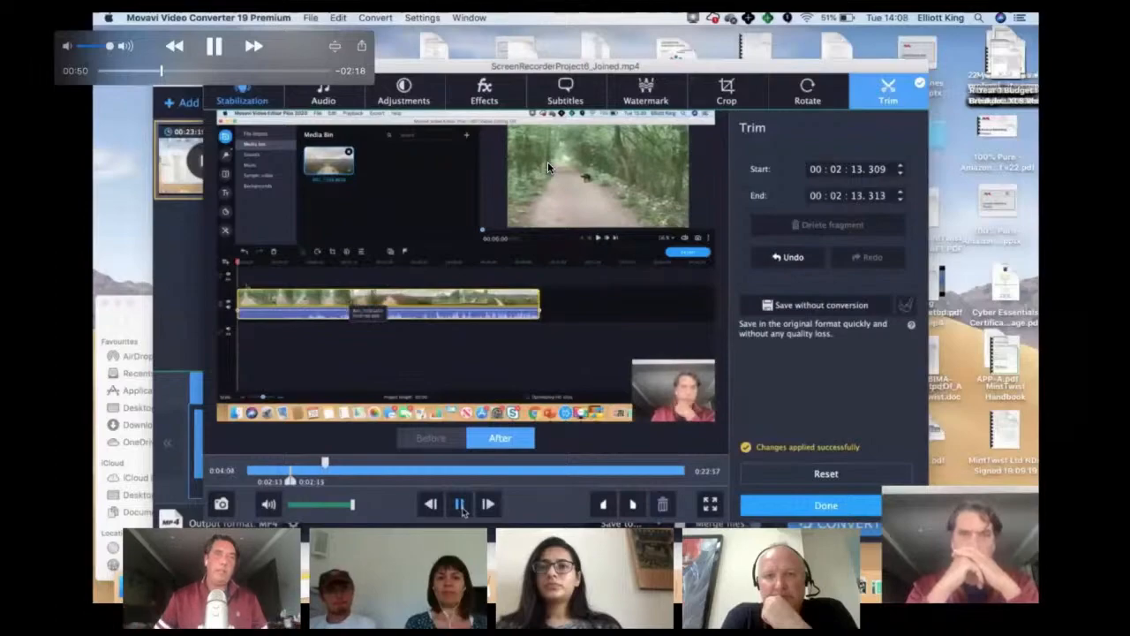
{"action": "left_click", "coordinate": [332, 469]}
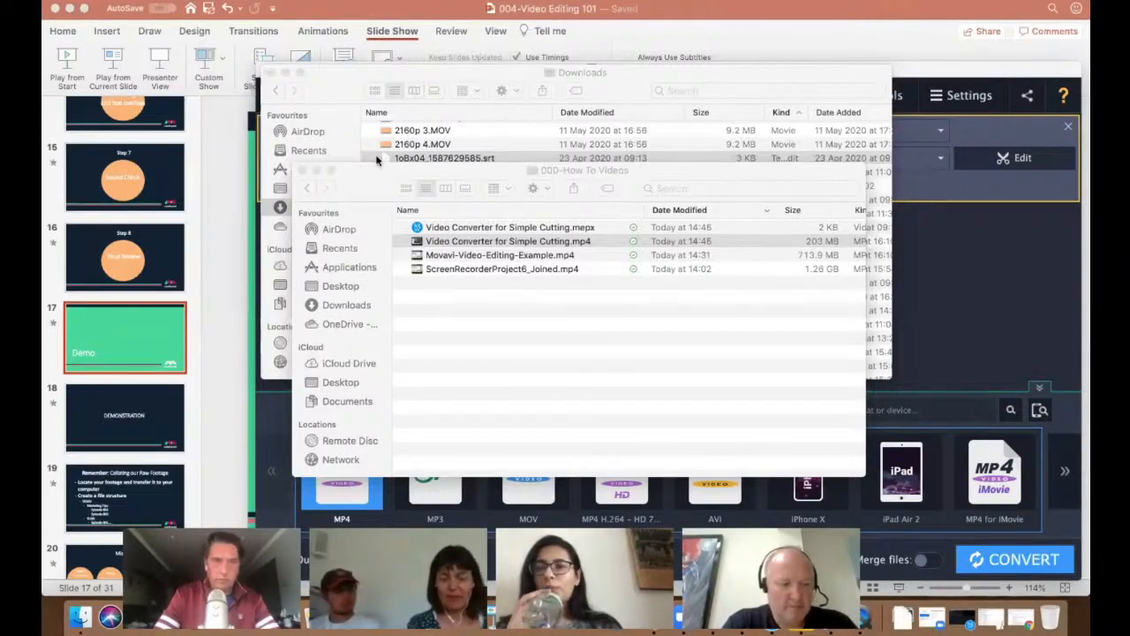
Step: Minimize the 000-How To Videos and Downloads Finder windows to clear the desktop
{"action": "left_click", "coordinate": [317, 172]}
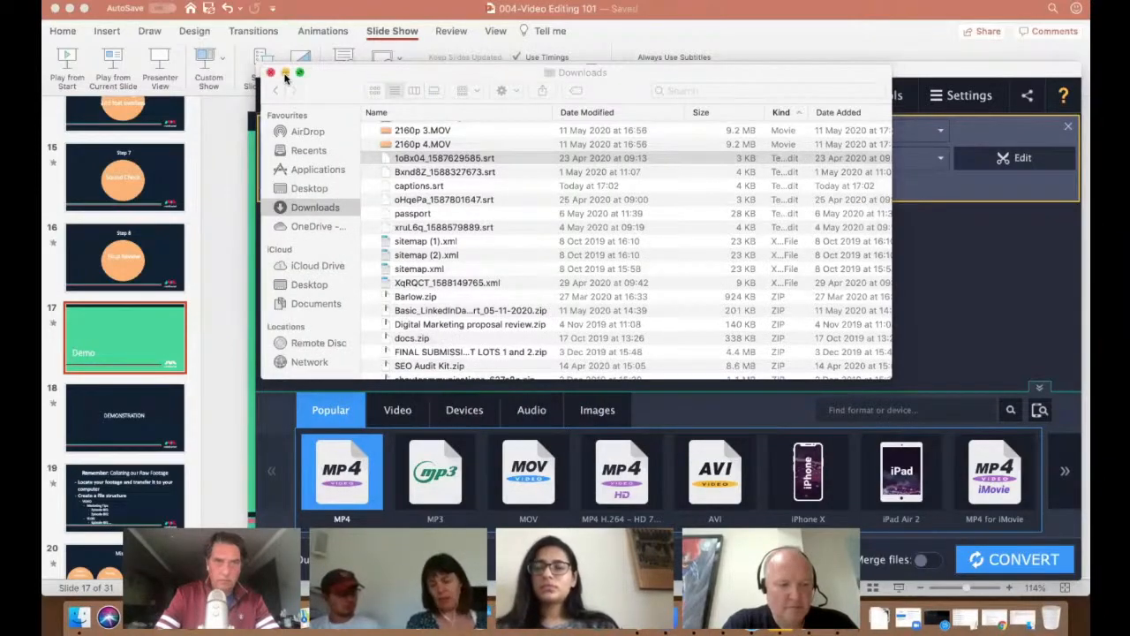
{"action": "left_click", "coordinate": [285, 72]}
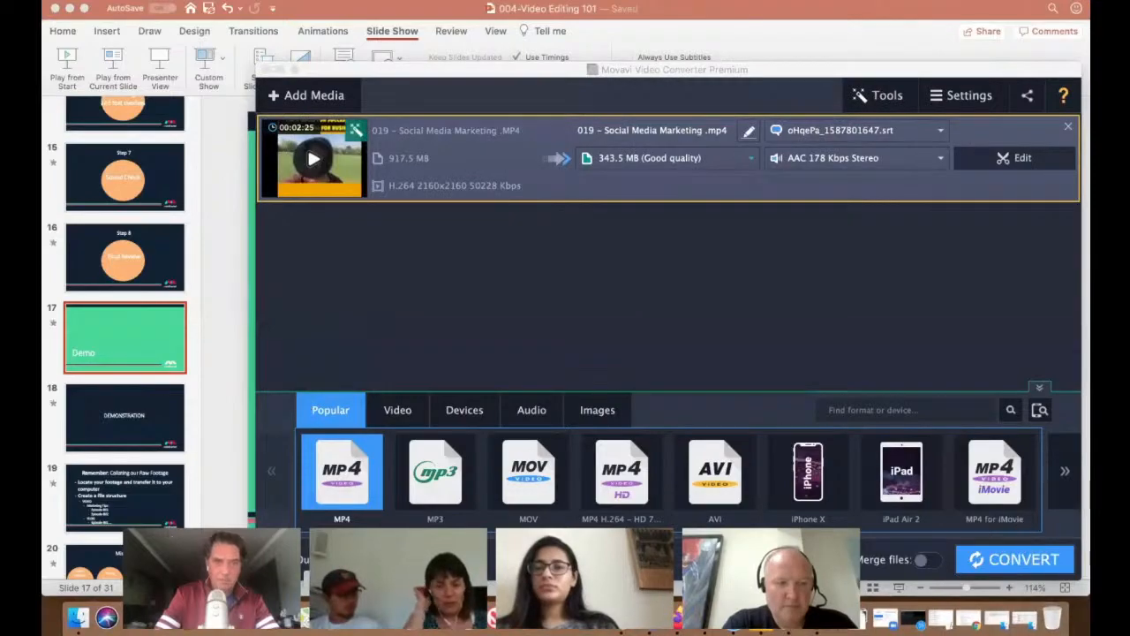
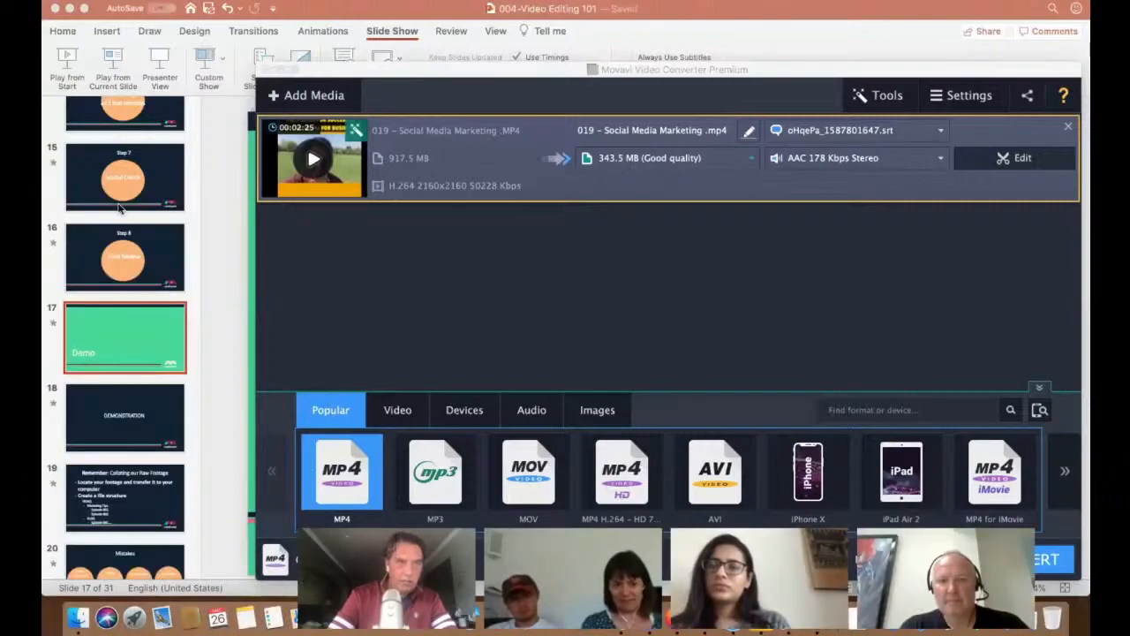
Step: Switch to PowerPoint, start the slide show from the Demo slide, and advance to "Remember: Collating our Raw Footage"
{"action": "left_click", "coordinate": [111, 73]}
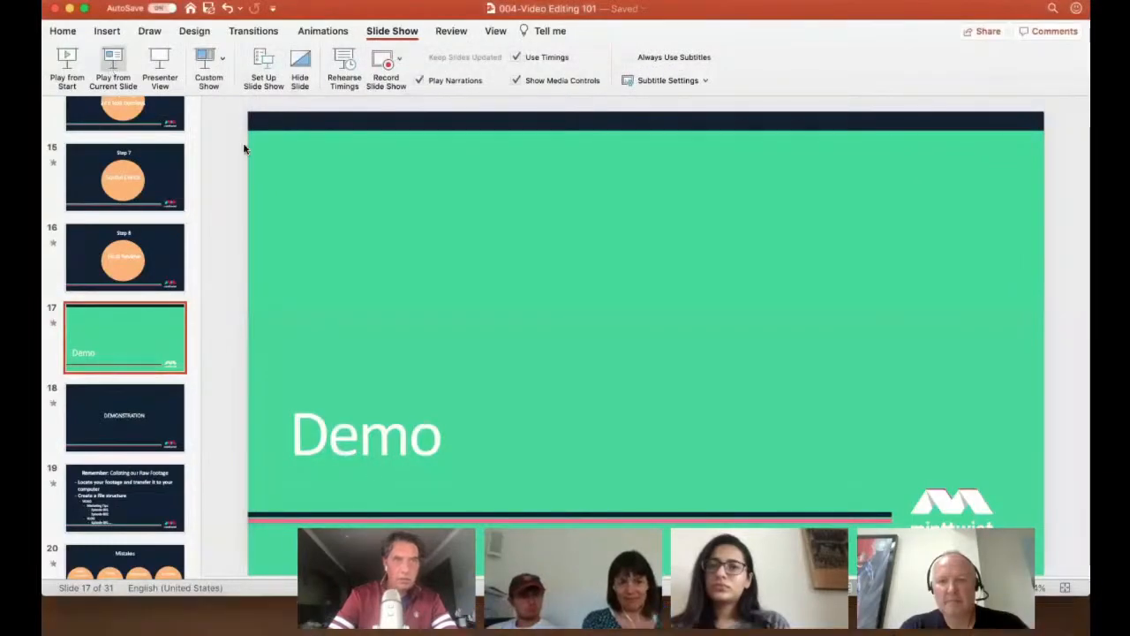
{"action": "left_click", "coordinate": [113, 69]}
{"action": "left_click", "coordinate": [312, 166]}
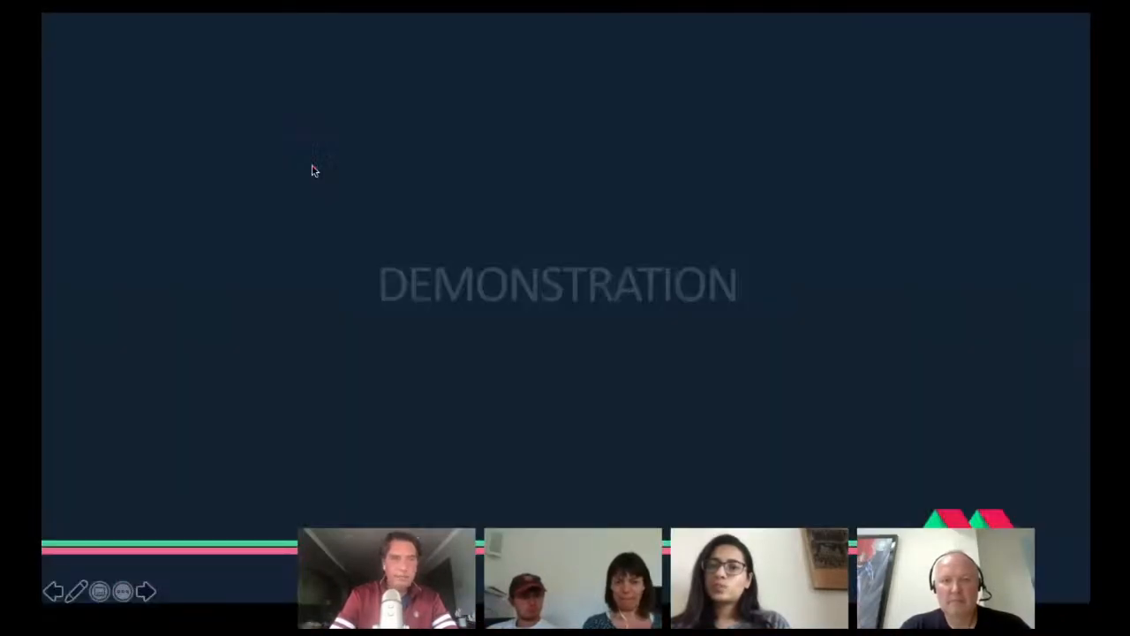
{"action": "left_click", "coordinate": [311, 169]}
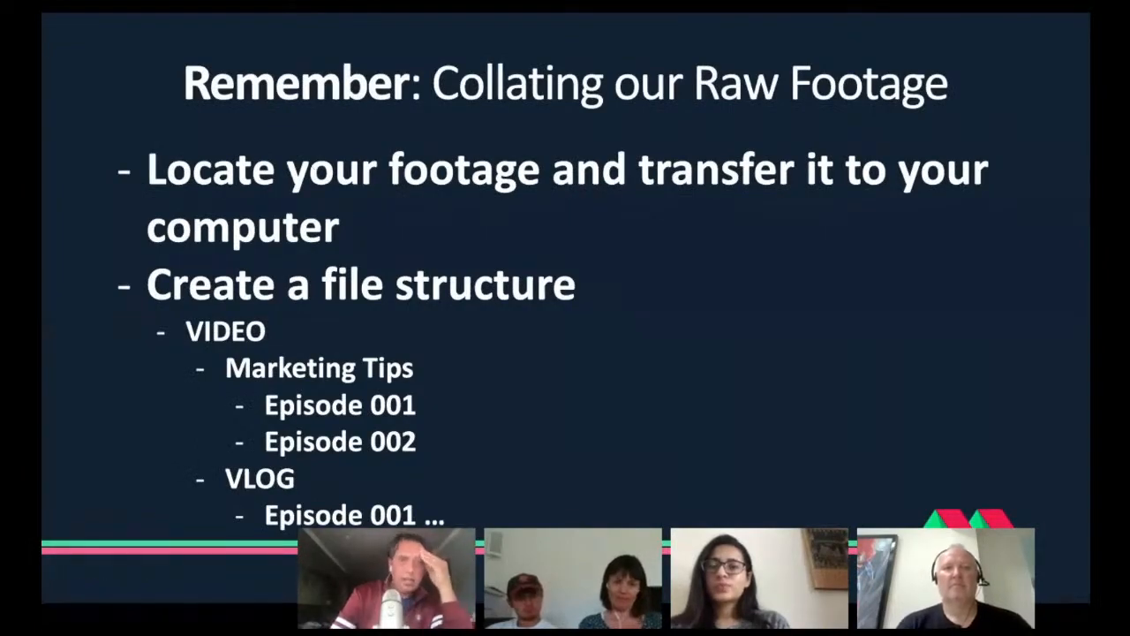